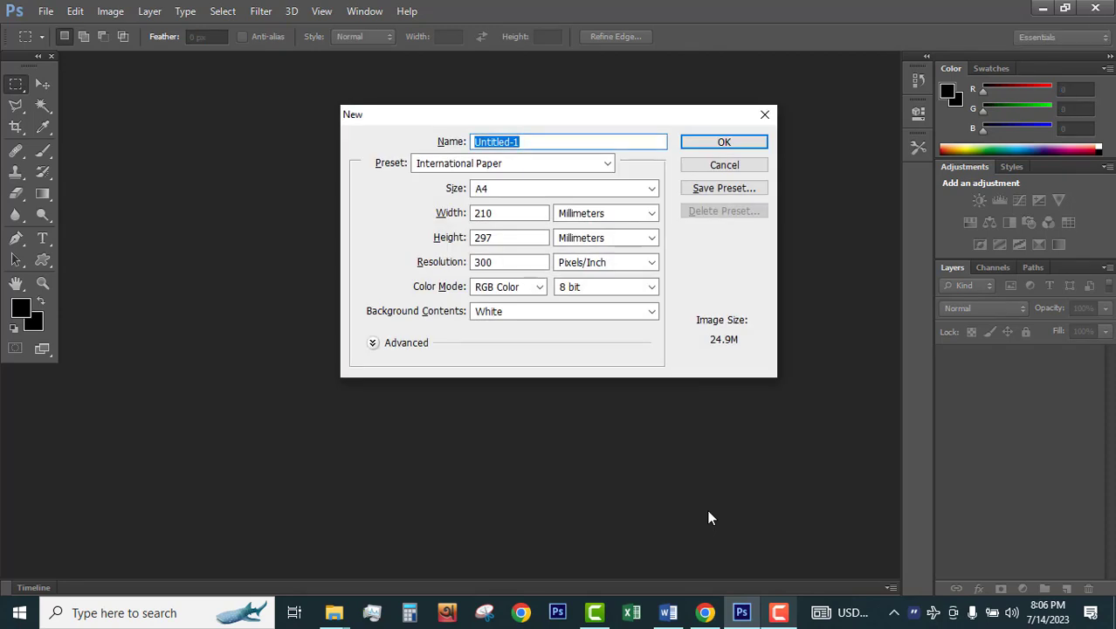
# Create a document from the International Paper preset at A4 size, using inches and a resolution of 300 pixels/inch
pyautogui.click(491, 166)
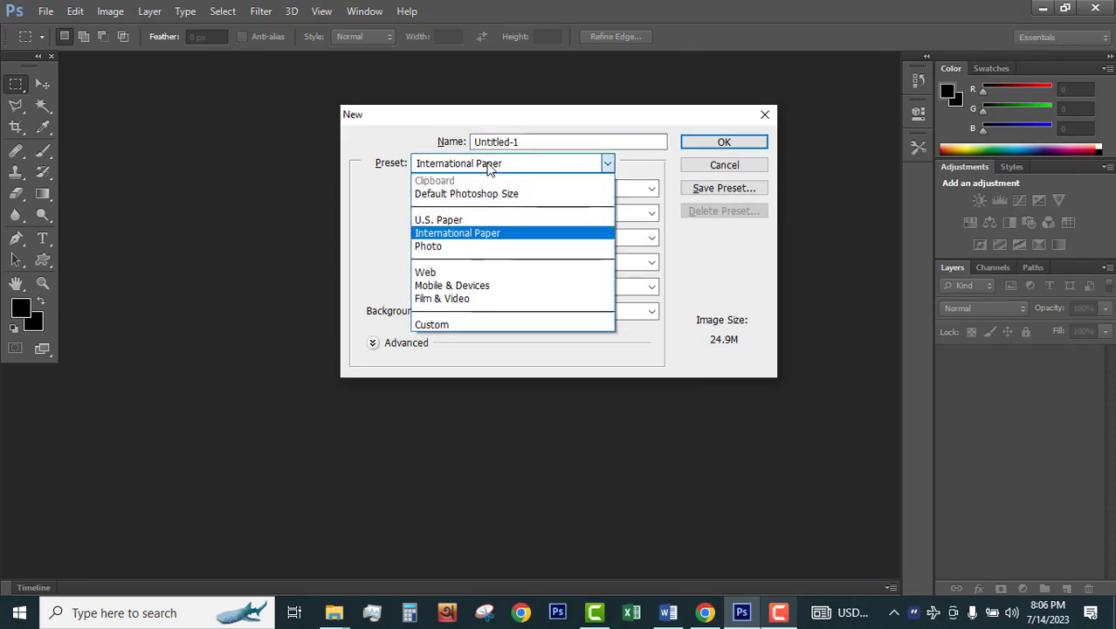
pyautogui.click(492, 235)
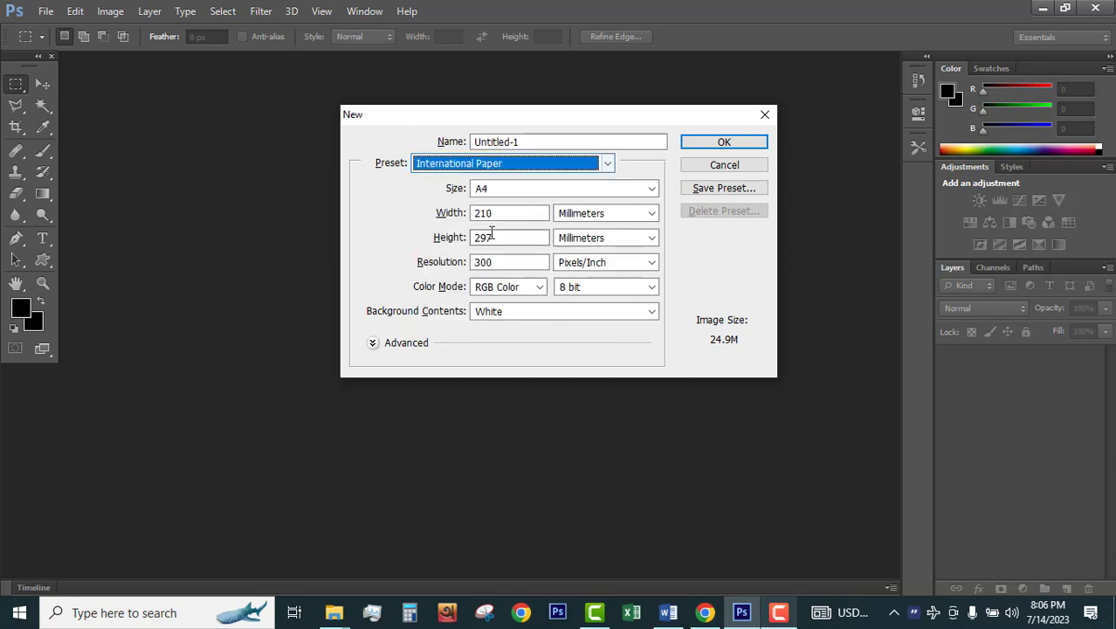
pyautogui.click(526, 164)
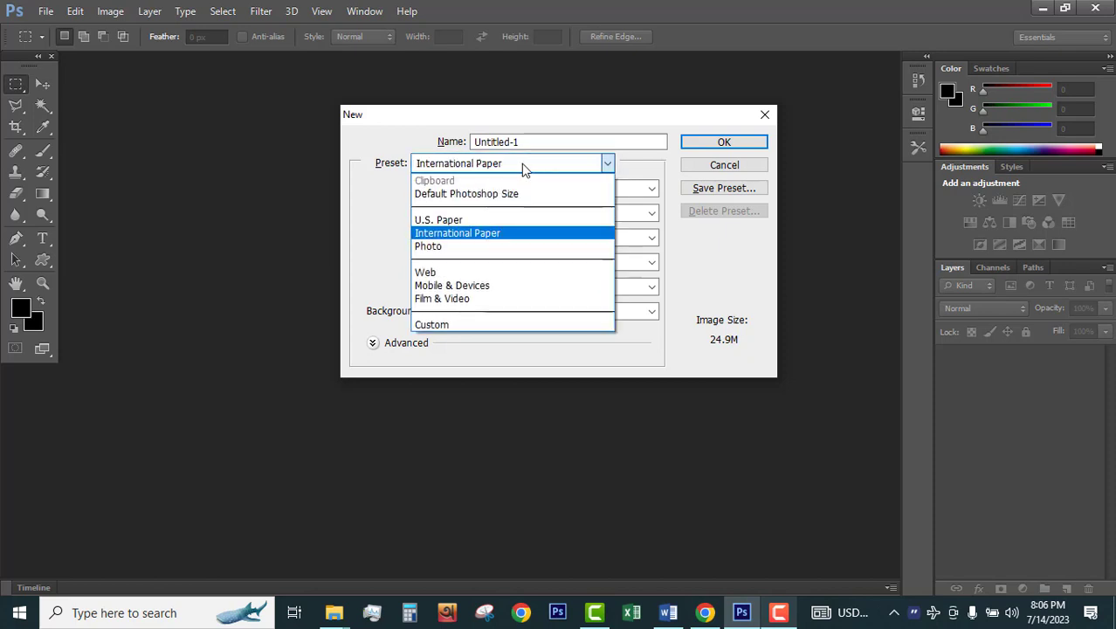
pyautogui.click(471, 234)
pyautogui.click(609, 214)
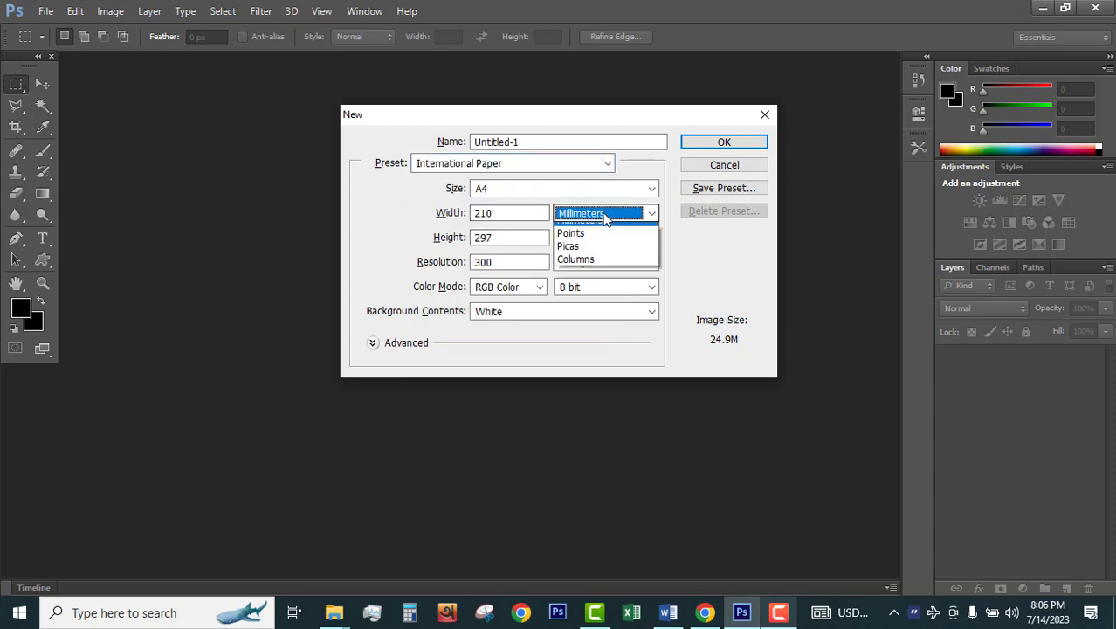
pyautogui.click(603, 254)
pyautogui.click(598, 224)
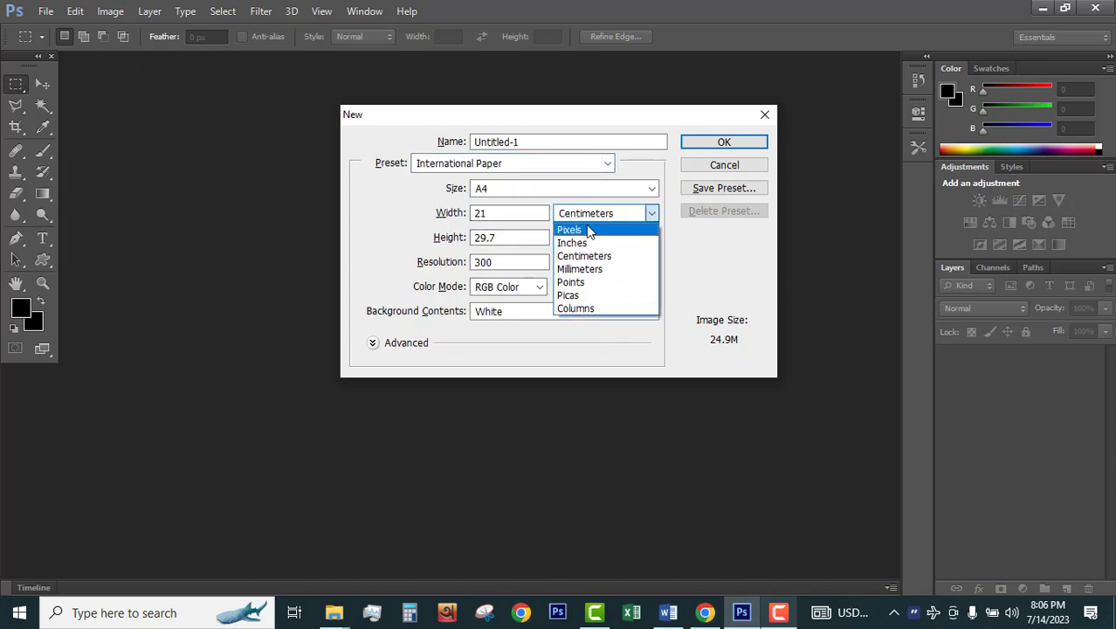
pyautogui.click(589, 240)
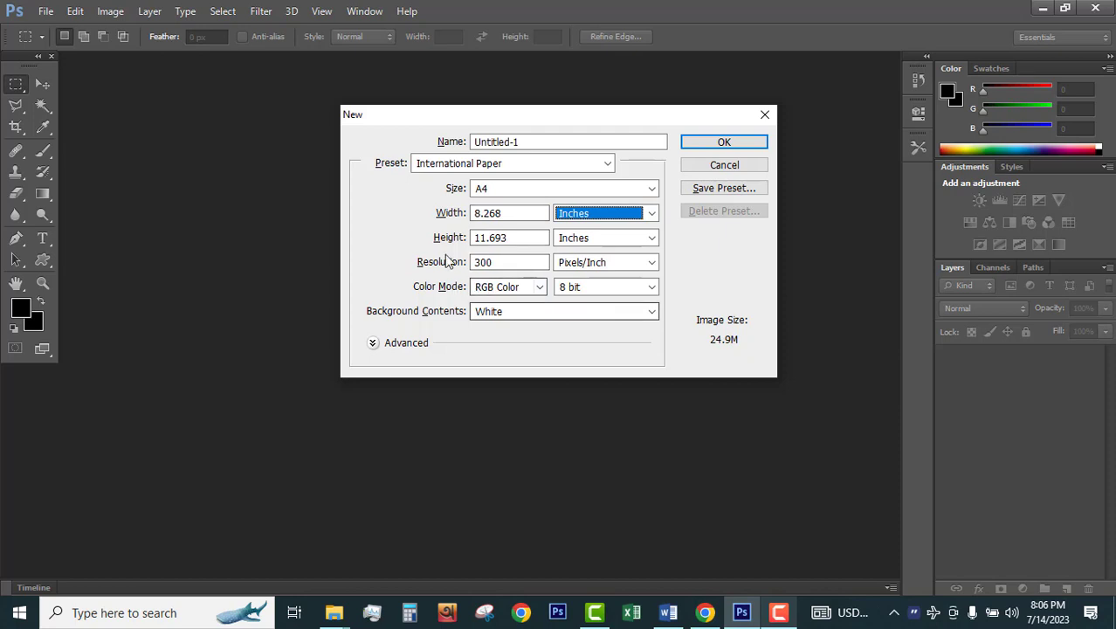
pyautogui.click(512, 263)
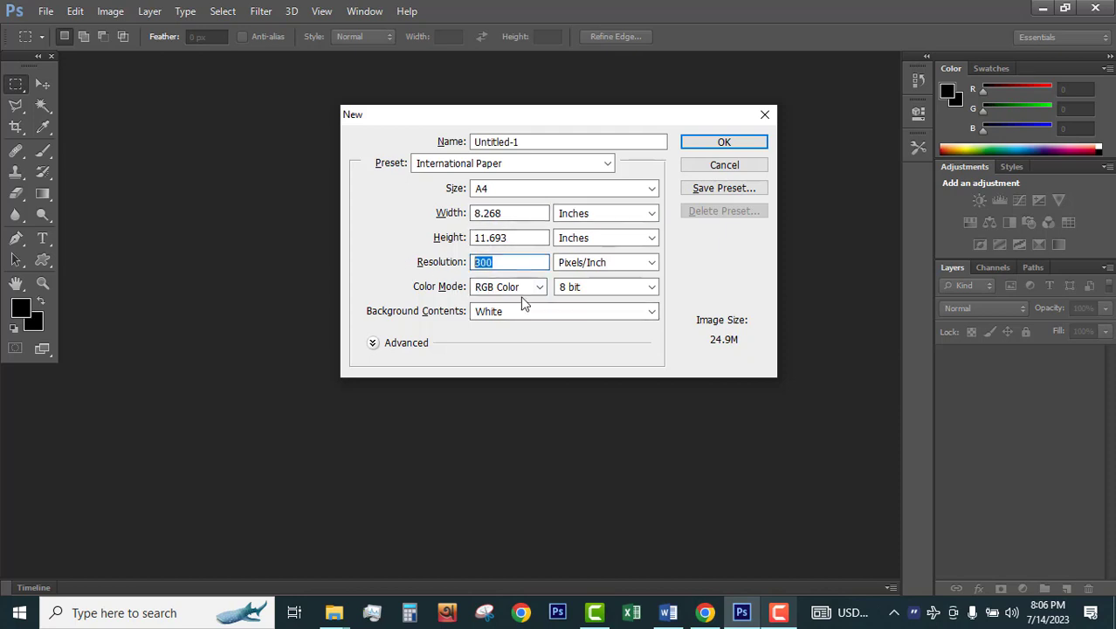
pyautogui.click(725, 143)
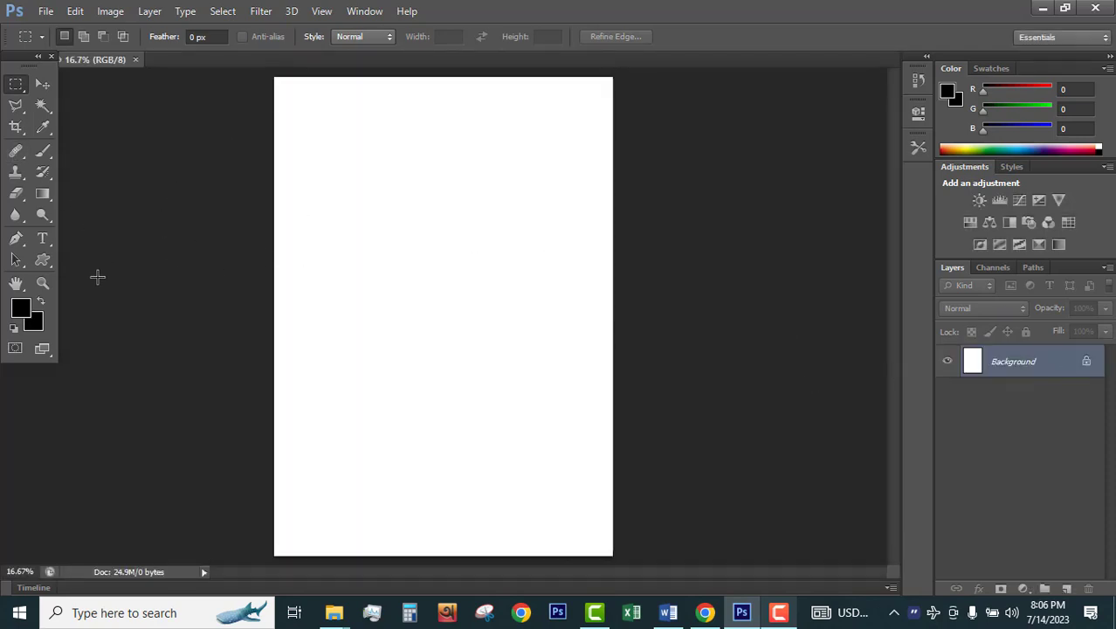
# Draw a black rectangle about 882 × 967 px in the upper-left part of the page with the Rectangle tool
pyautogui.click(42, 260)
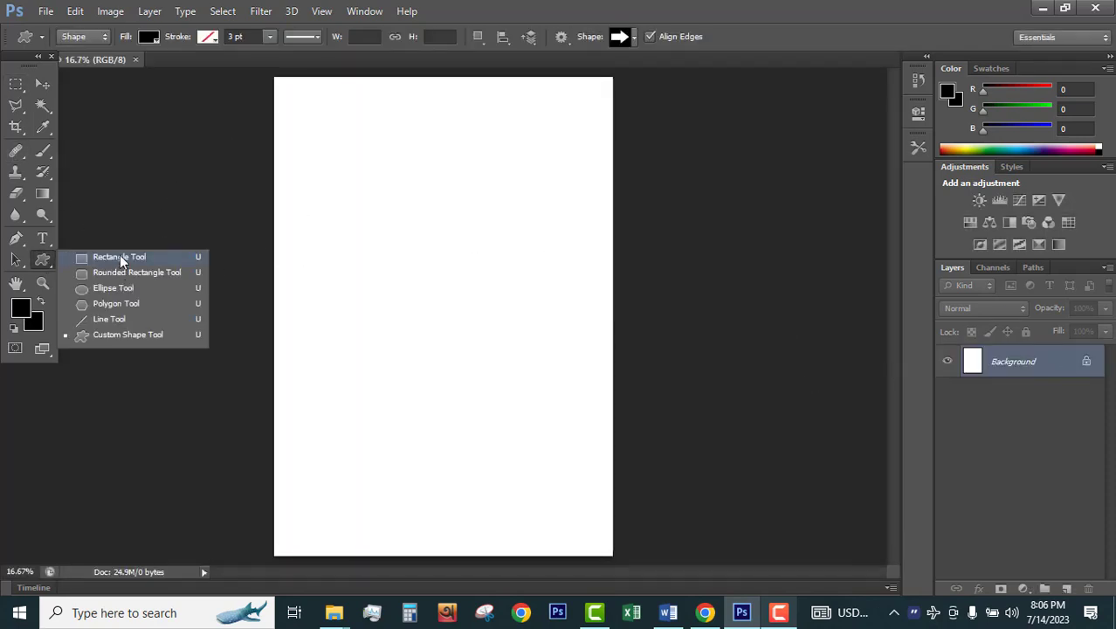
pyautogui.click(120, 257)
pyautogui.moveTo(354, 224); pyautogui.dragTo(425, 226)
pyautogui.press('space')
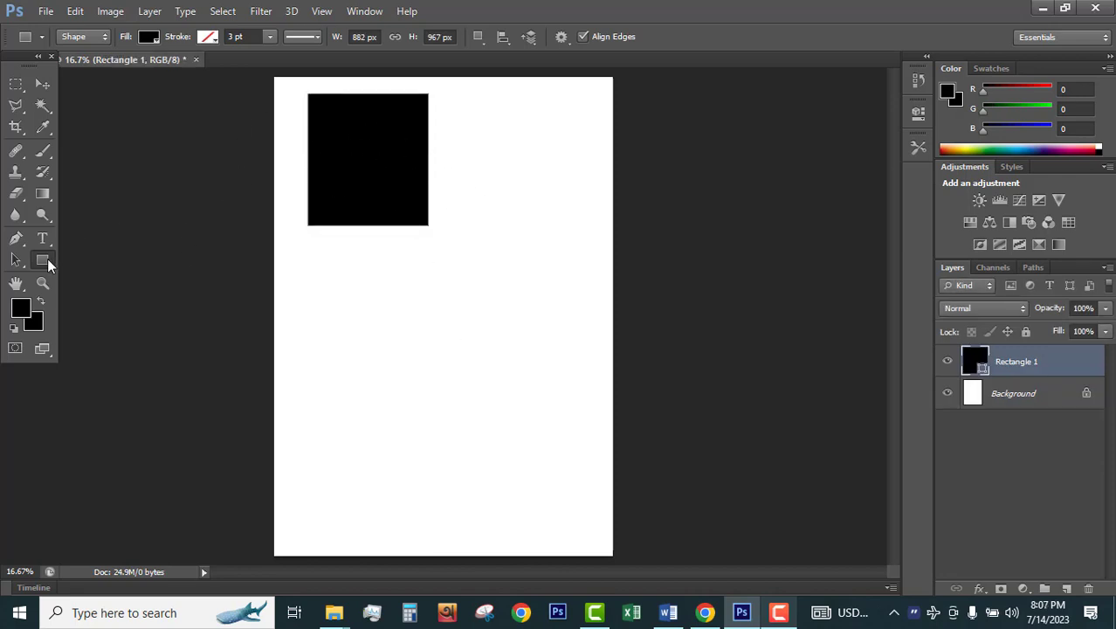
# Draw a rounded rectangle with a 0 px radius, about 900 × 906 px, below the first rectangle
pyautogui.rightClick(44, 259)
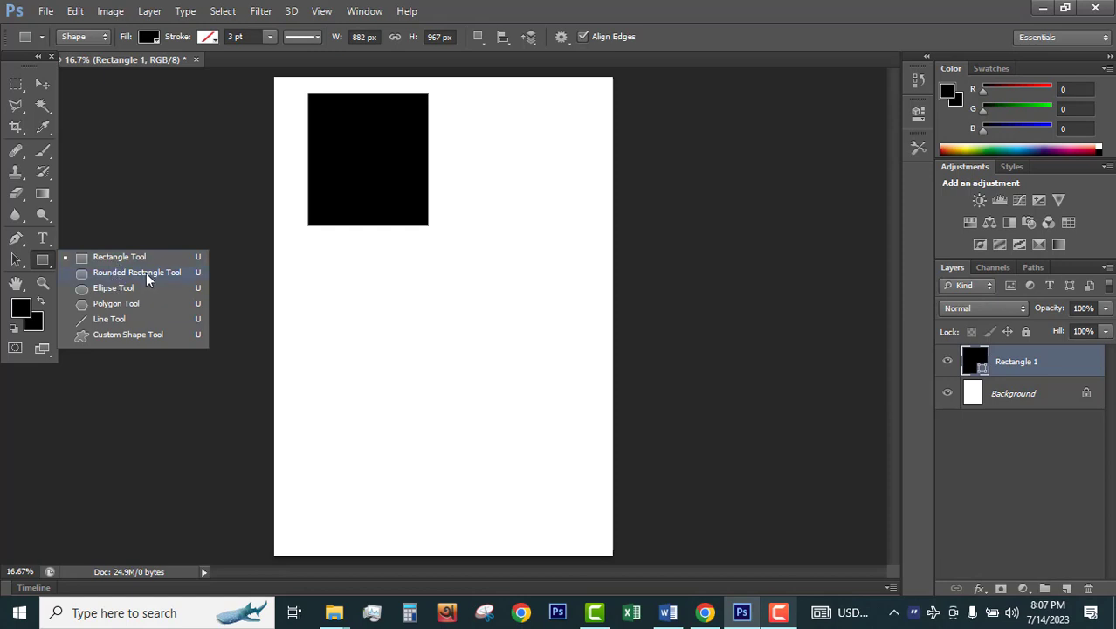
pyautogui.click(136, 276)
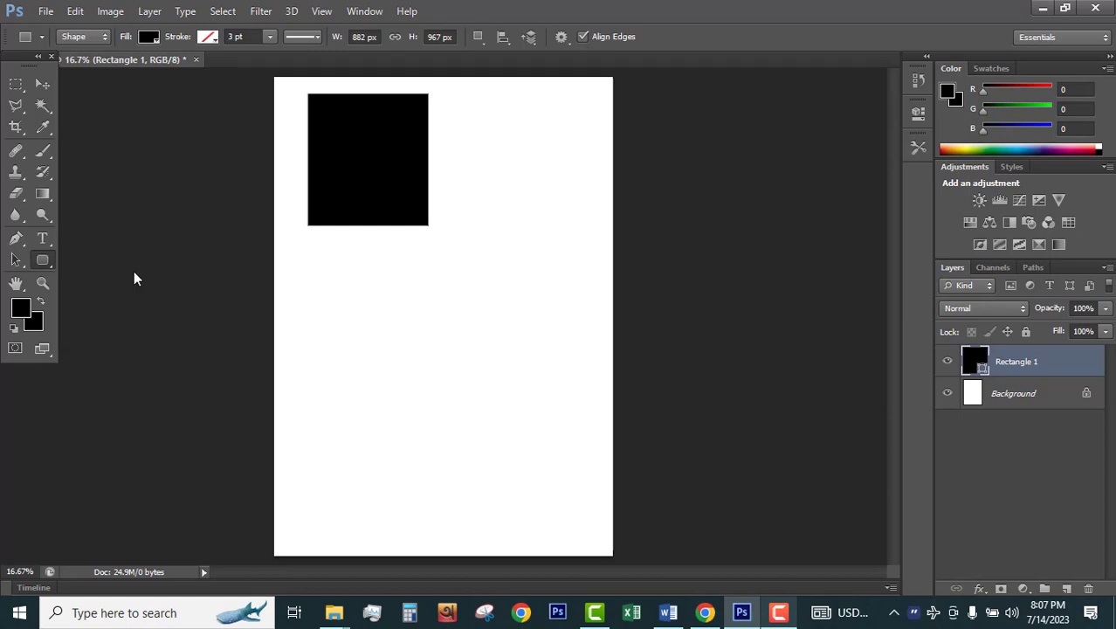
pyautogui.click(242, 278)
pyautogui.click(506, 270)
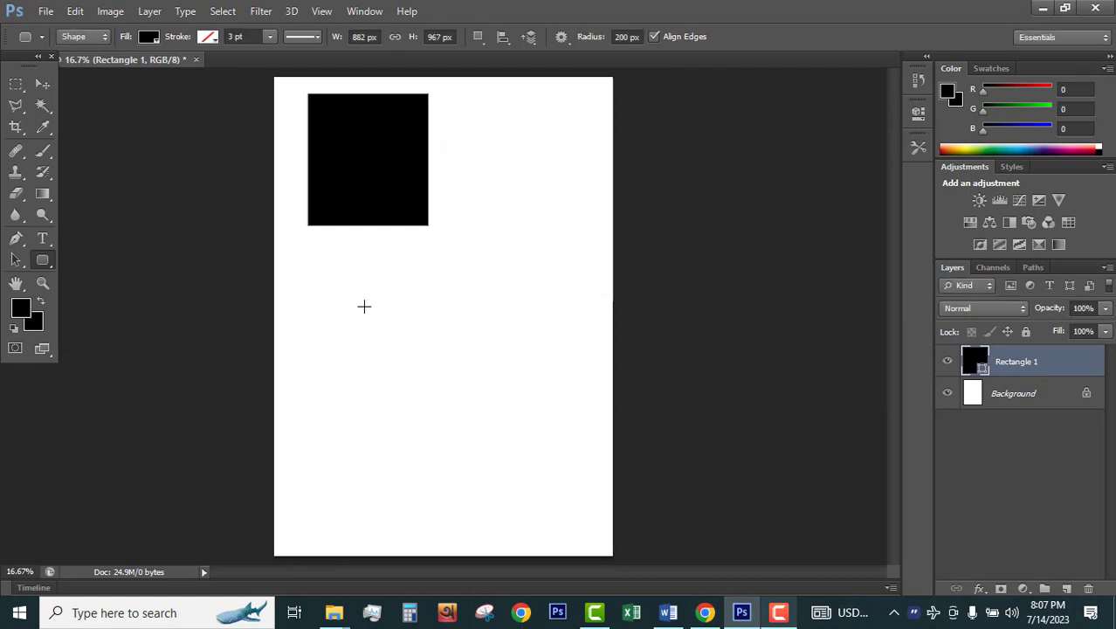
pyautogui.click(635, 37)
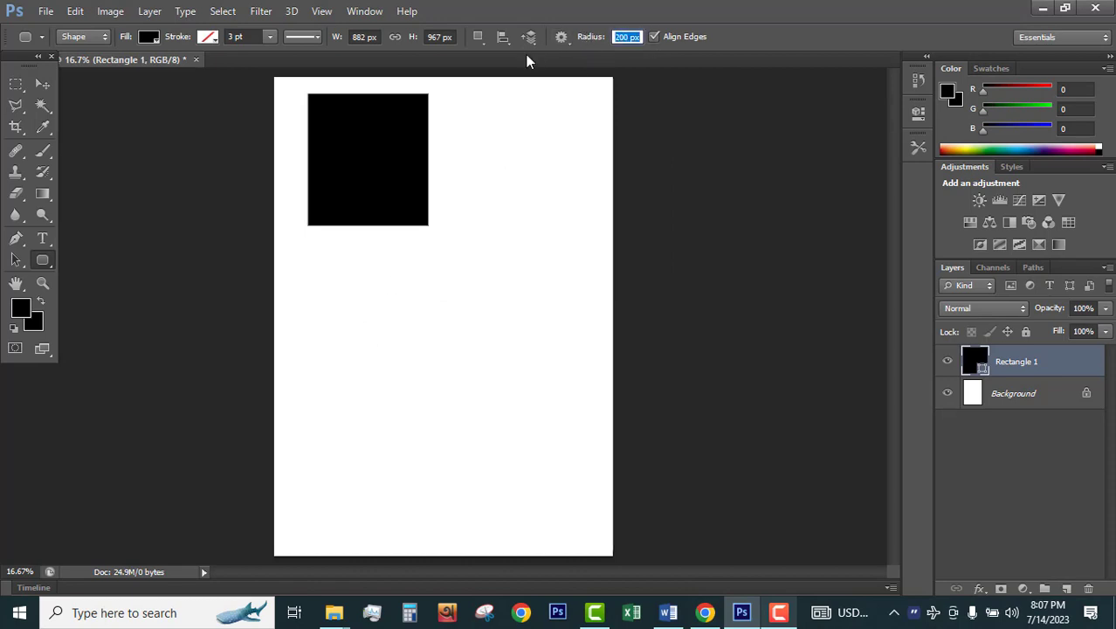
pyautogui.write('0')
pyautogui.press('Return')
pyautogui.moveTo(367, 296); pyautogui.dragTo(430, 369)
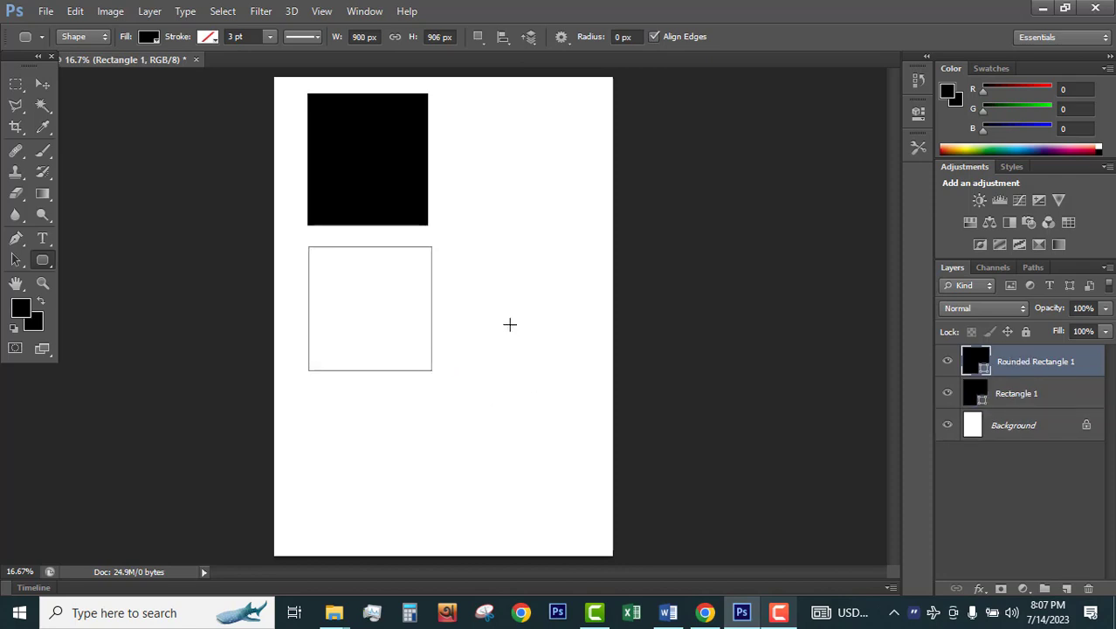
pyautogui.click(41, 81)
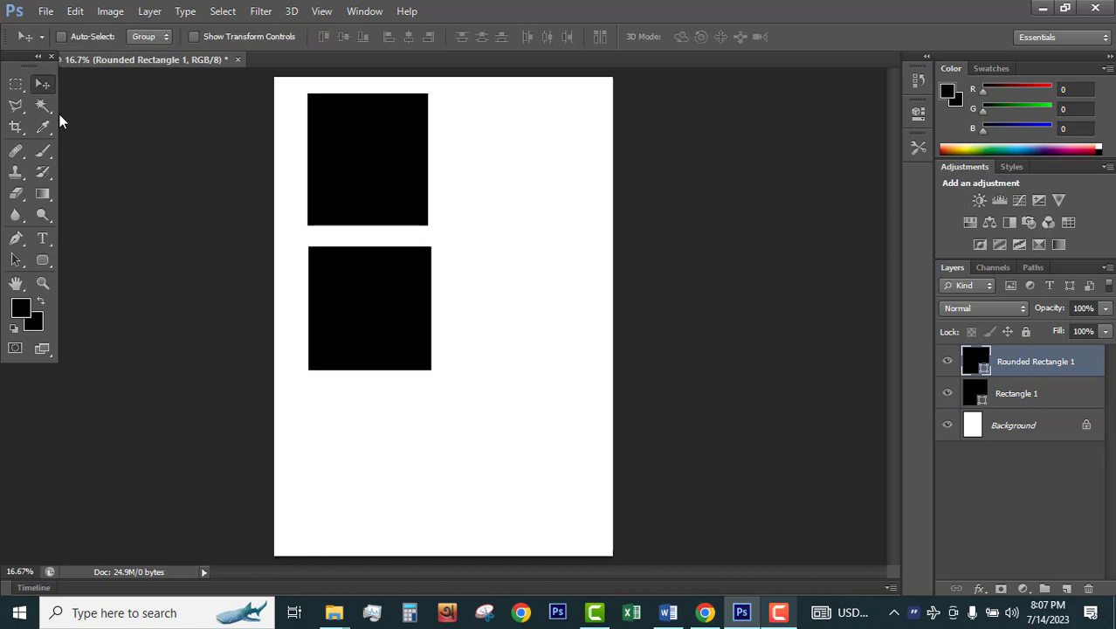
# Draw a rounded rectangle with a 100 px radius, about 810 × 816 px, to the right of the lower square
pyautogui.click(41, 261)
pyautogui.rightClick(55, 260)
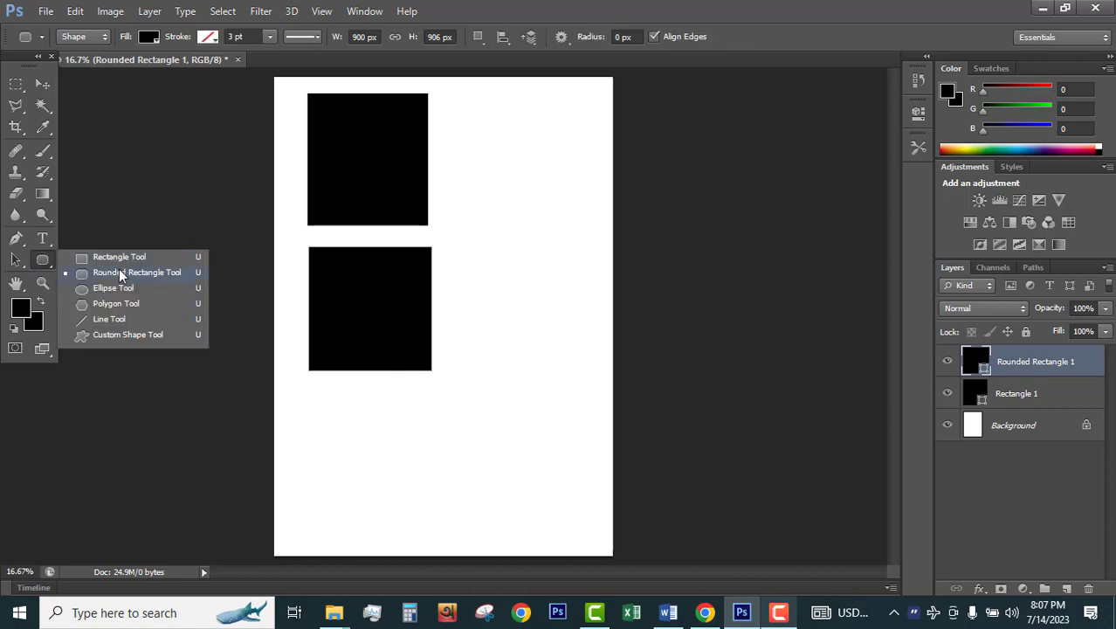
pyautogui.click(144, 274)
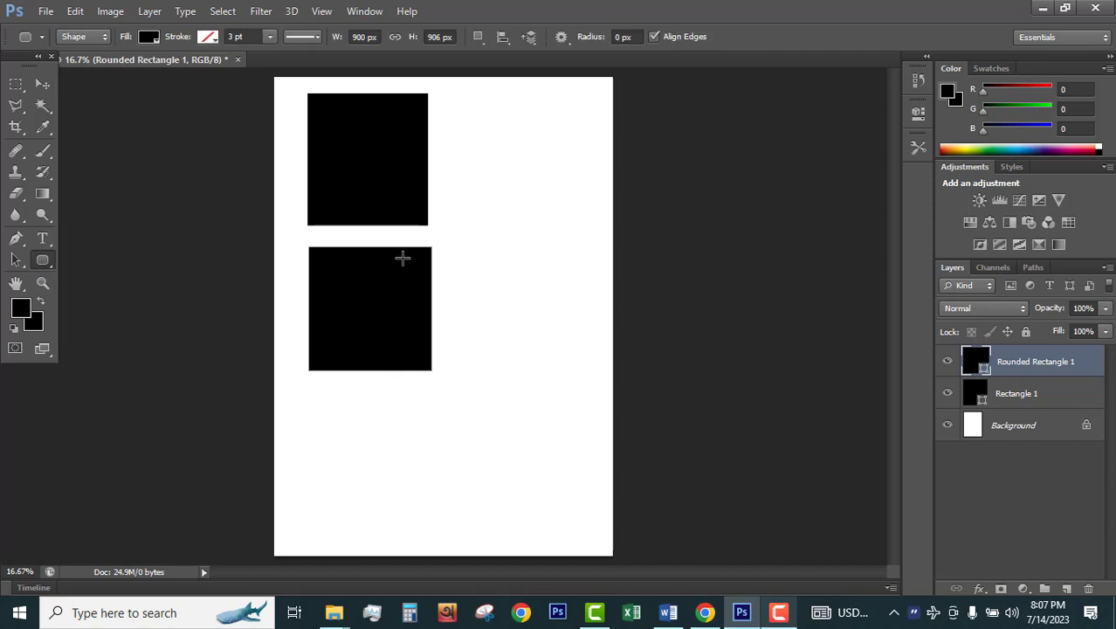
pyautogui.click(629, 37)
pyautogui.write('100')
pyautogui.press('Return')
pyautogui.moveTo(450, 250); pyautogui.dragTo(562, 365)
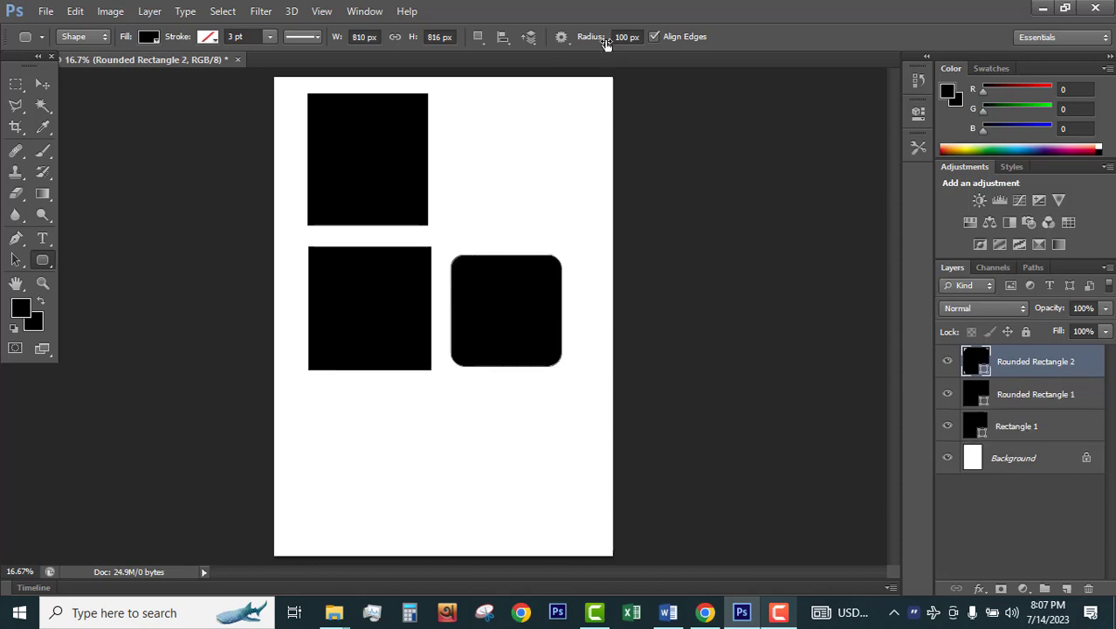
# Draw a rounded rectangle with a 150 px radius, about 762 × 853 px, below the 100 px radius shape
pyautogui.moveTo(627, 36); pyautogui.dragTo(599, 37)
pyautogui.write('1')
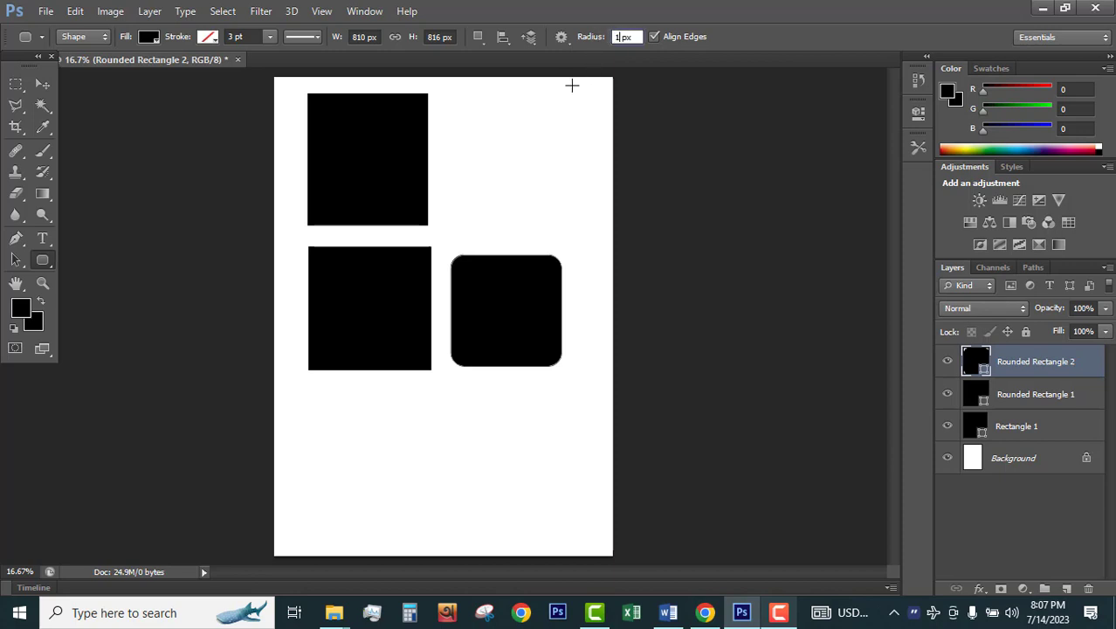
pyautogui.write('50')
pyautogui.press('Return')
pyautogui.moveTo(458, 385); pyautogui.dragTo(562, 501)
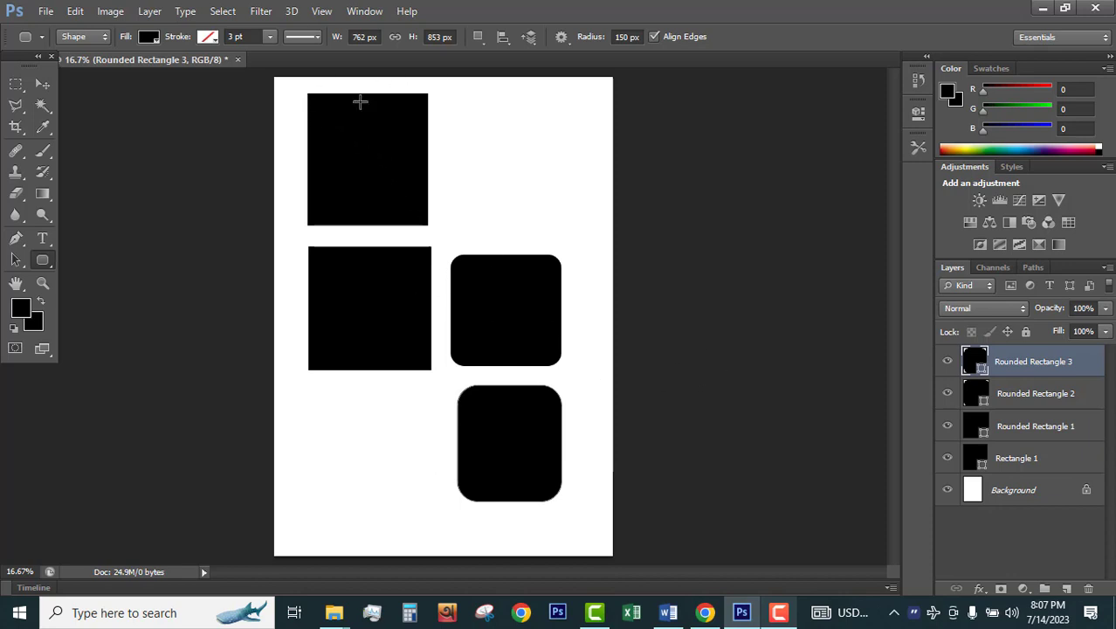
# Delete all four rectangle shape layers, keeping only the Background
pyautogui.click(40, 85)
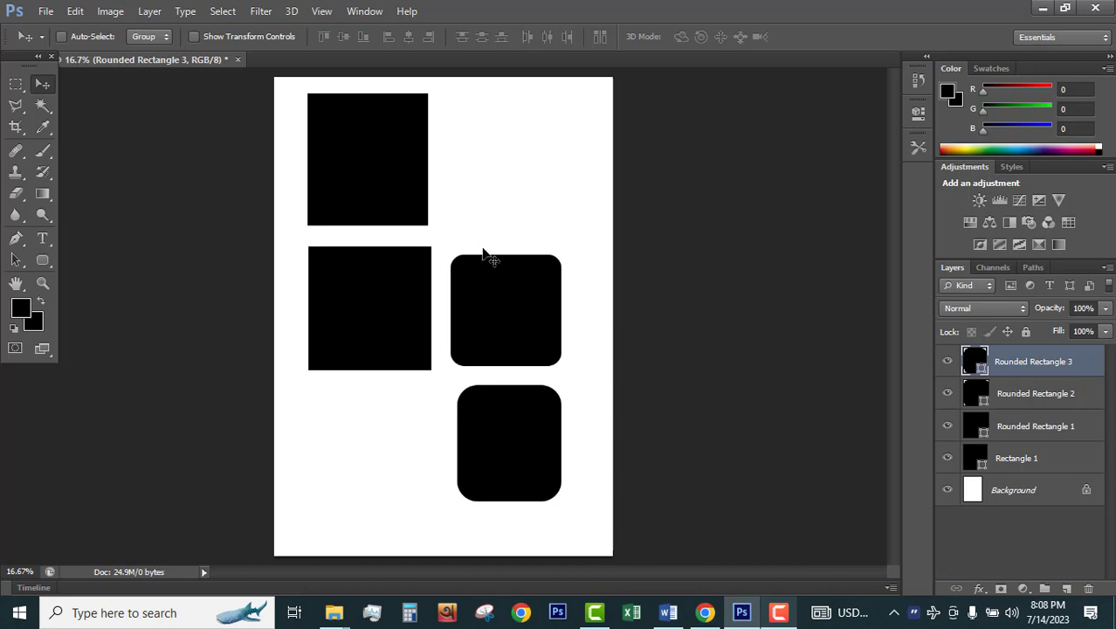
pyautogui.keyDown('shift'); pyautogui.click(1002, 463); pyautogui.keyUp('shift')
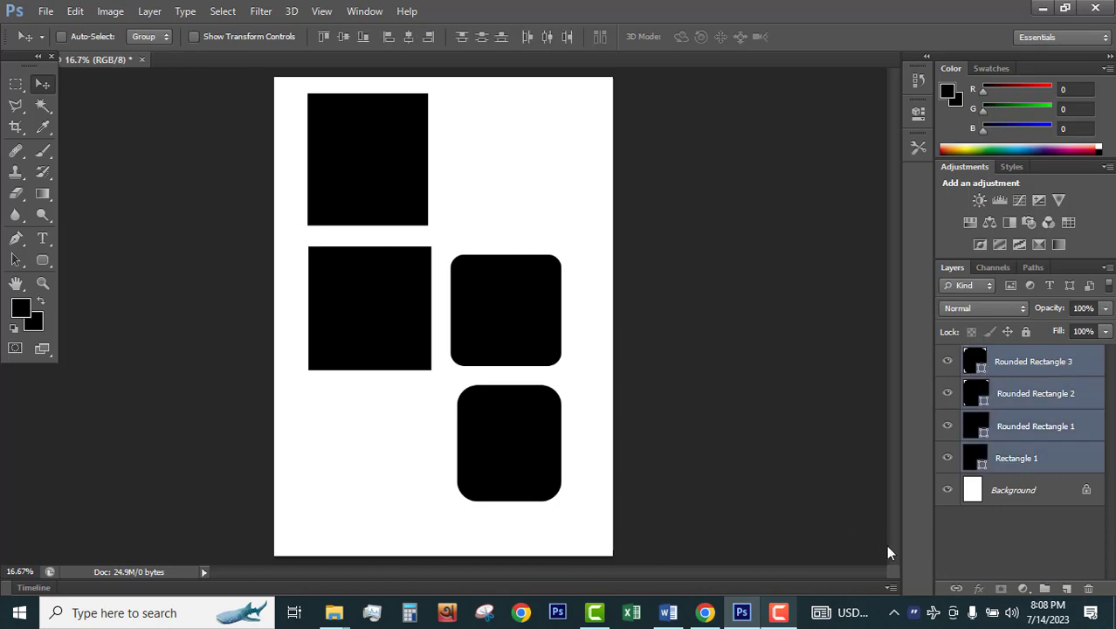
pyautogui.press('Delete')
# Draw a black rectangle about 1468 × 1554 px in the middle of the page with the Rectangle tool
pyautogui.moveTo(42, 259); pyautogui.dragTo(97, 258)
pyautogui.moveTo(334, 213); pyautogui.dragTo(537, 425)
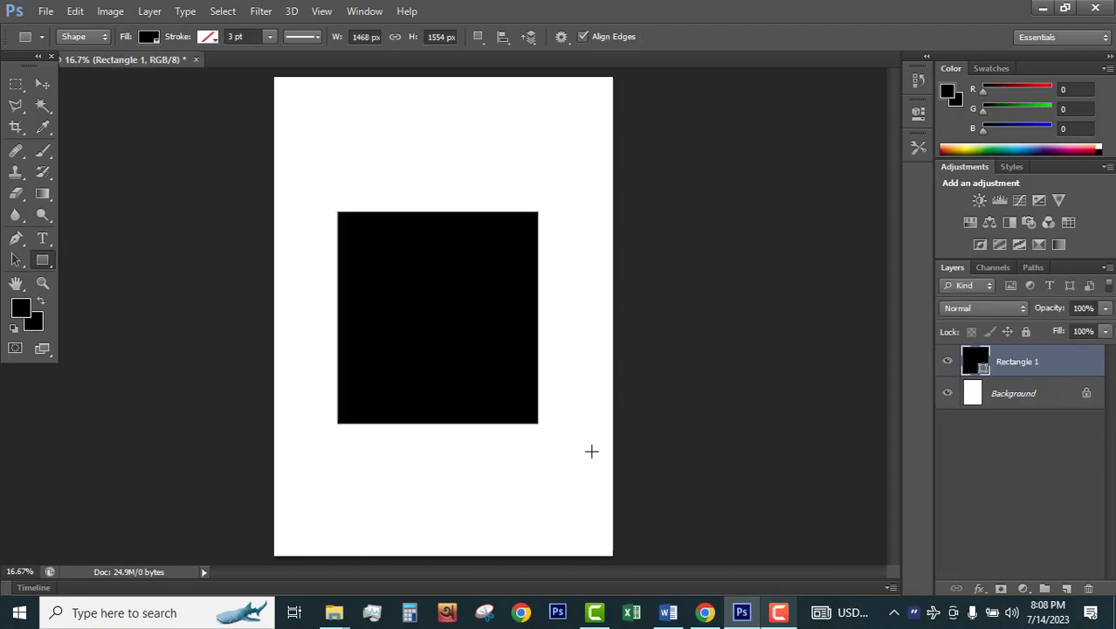
# Set the Rounded Rectangle tool's corner radius to 160 px
pyautogui.moveTo(46, 262); pyautogui.dragTo(46, 262)
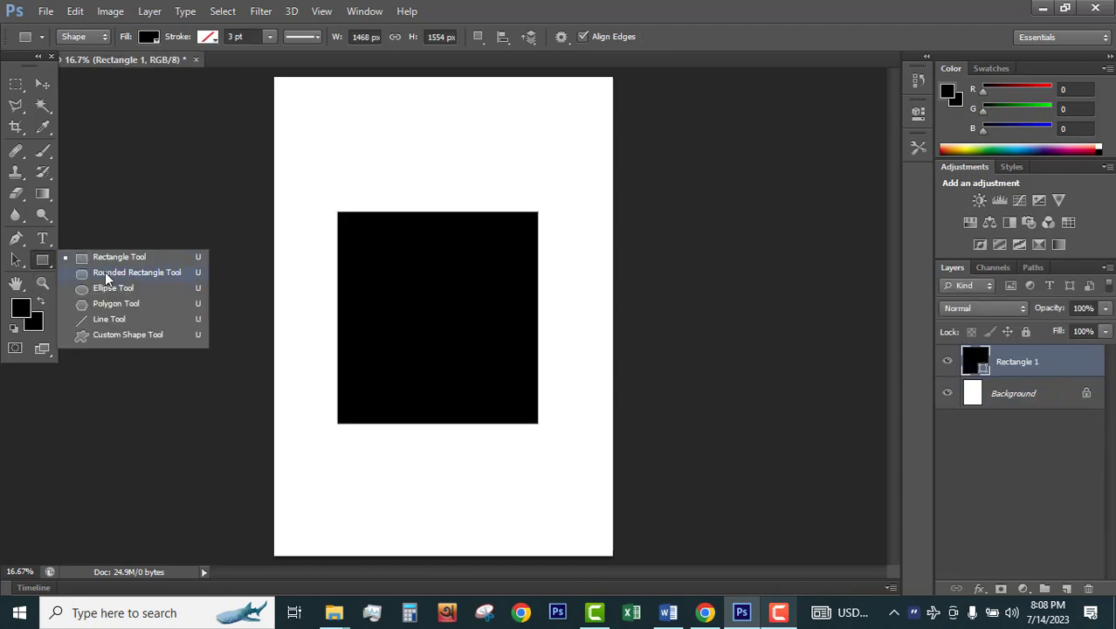
pyautogui.click(137, 275)
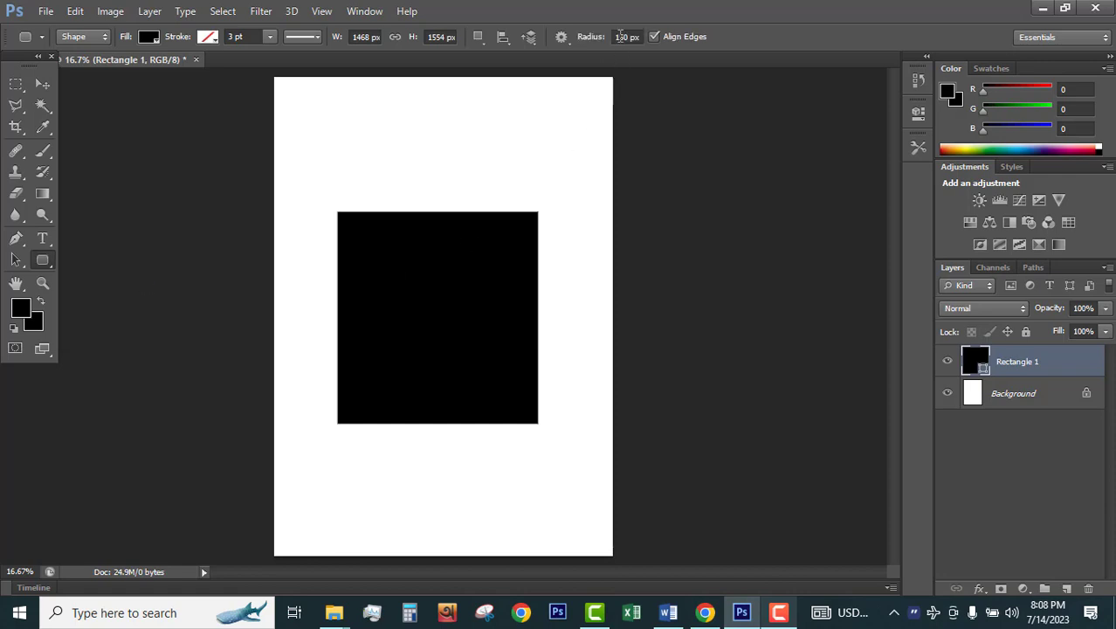
pyautogui.click(626, 36)
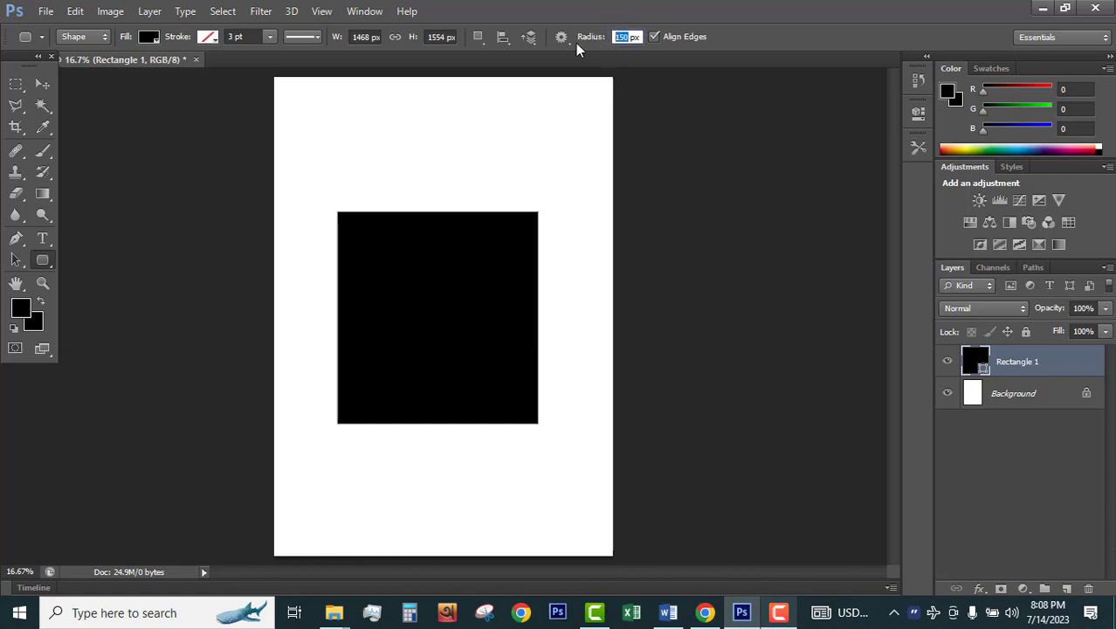
pyautogui.write('160')
pyautogui.press('Return')
# Draw a rounded rectangle about 887 × 763 px over the large rectangle's upper-left corner, and undo it
pyautogui.moveTo(334, 164); pyautogui.dragTo(448, 281)
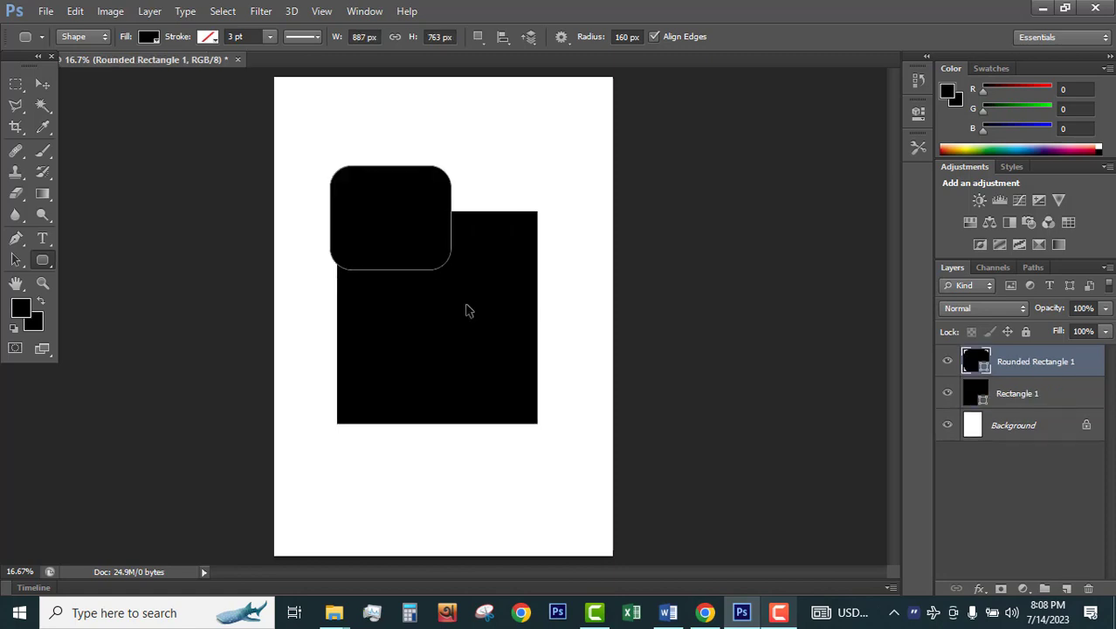
pyautogui.hotkey('ctrl', 'z')
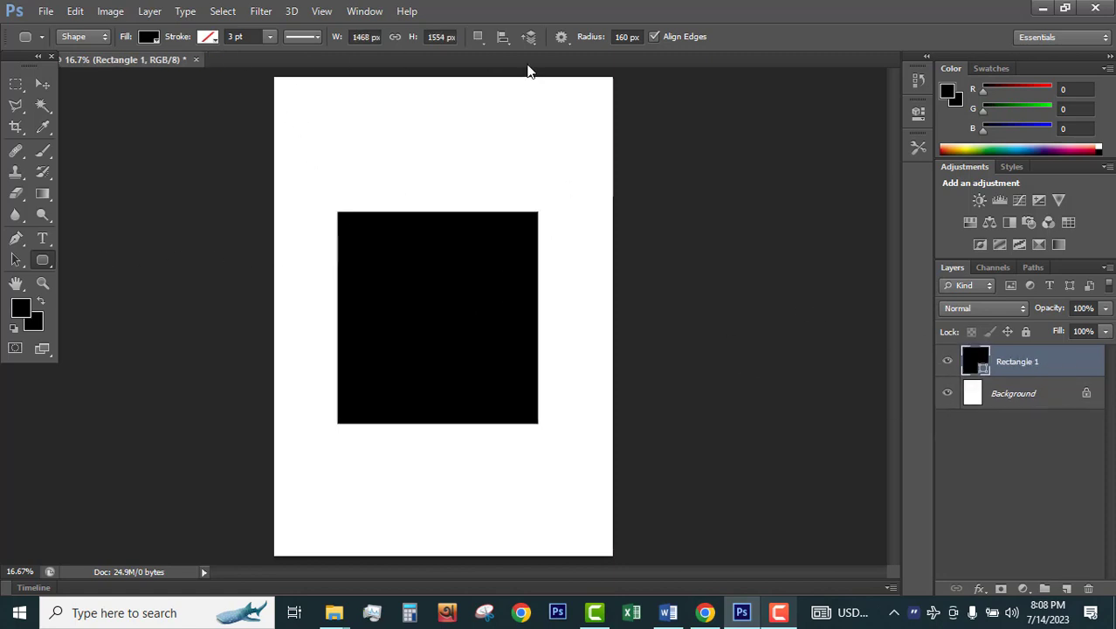
# Add a full-width rounded rectangle extending above the rectangle's top edge with Combine Shapes, and merge the shape components
pyautogui.click(479, 36)
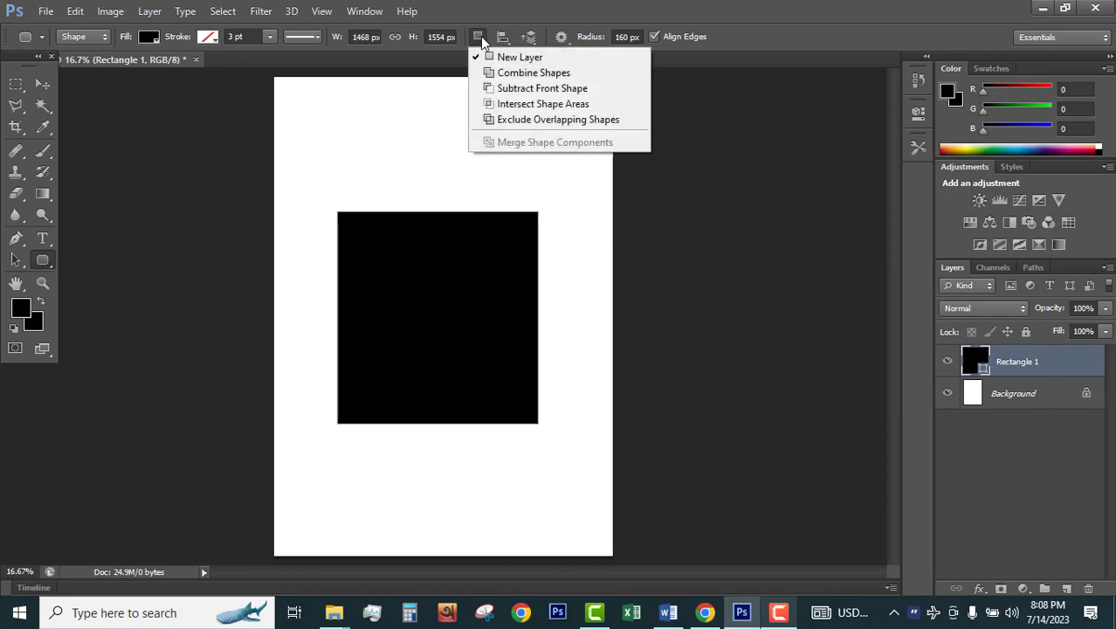
pyautogui.click(543, 76)
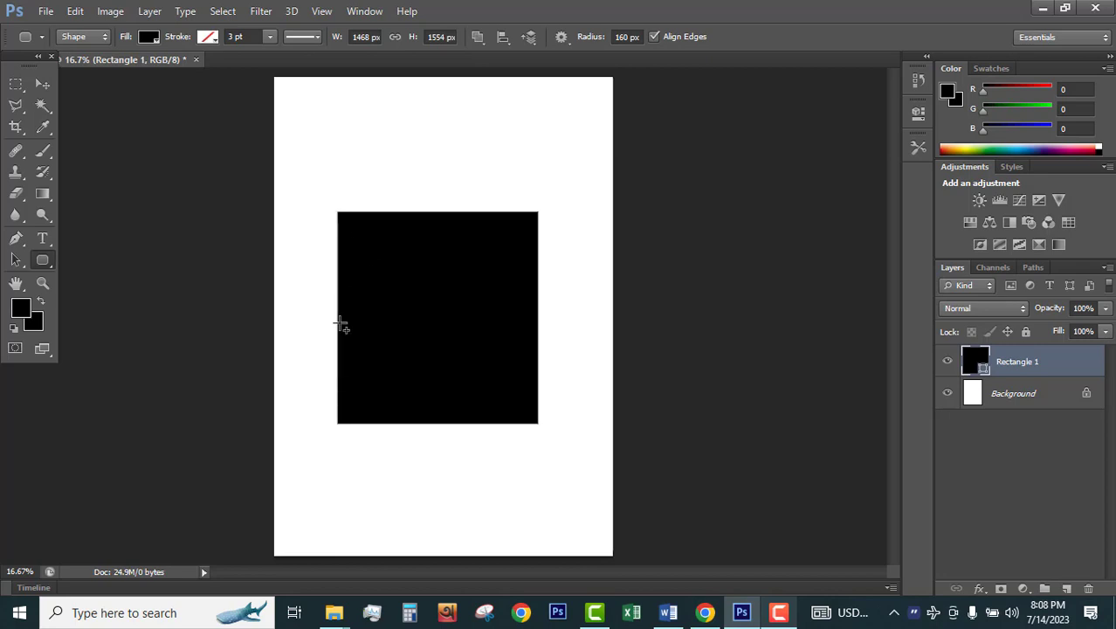
pyautogui.moveTo(339, 281); pyautogui.dragTo(461, 204)
pyautogui.press('space')
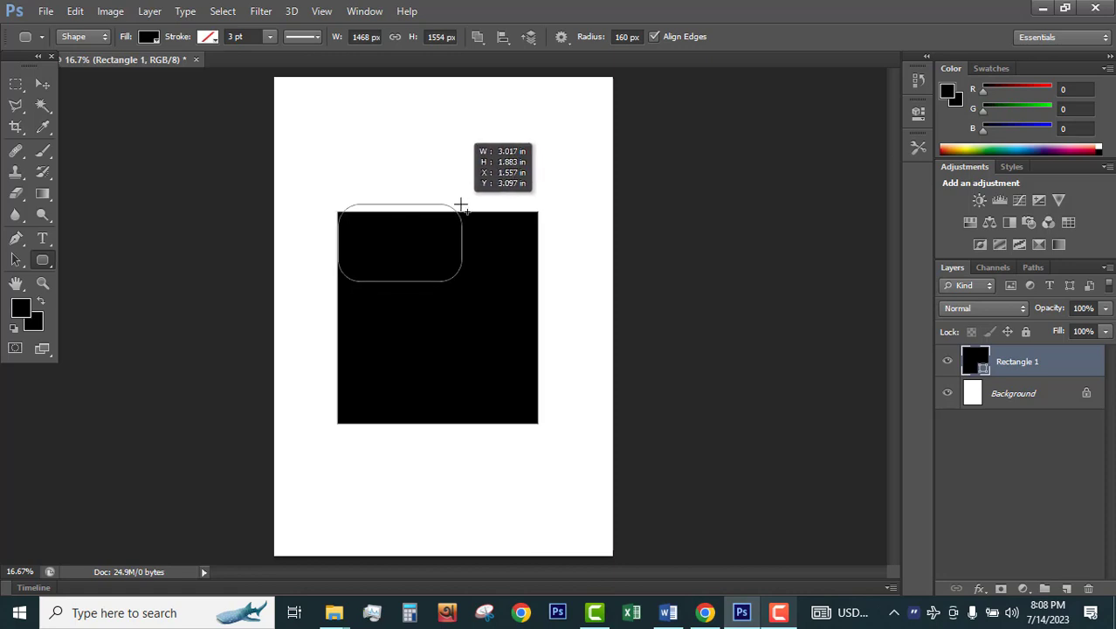
pyautogui.moveTo(461, 206); pyautogui.dragTo(461, 210)
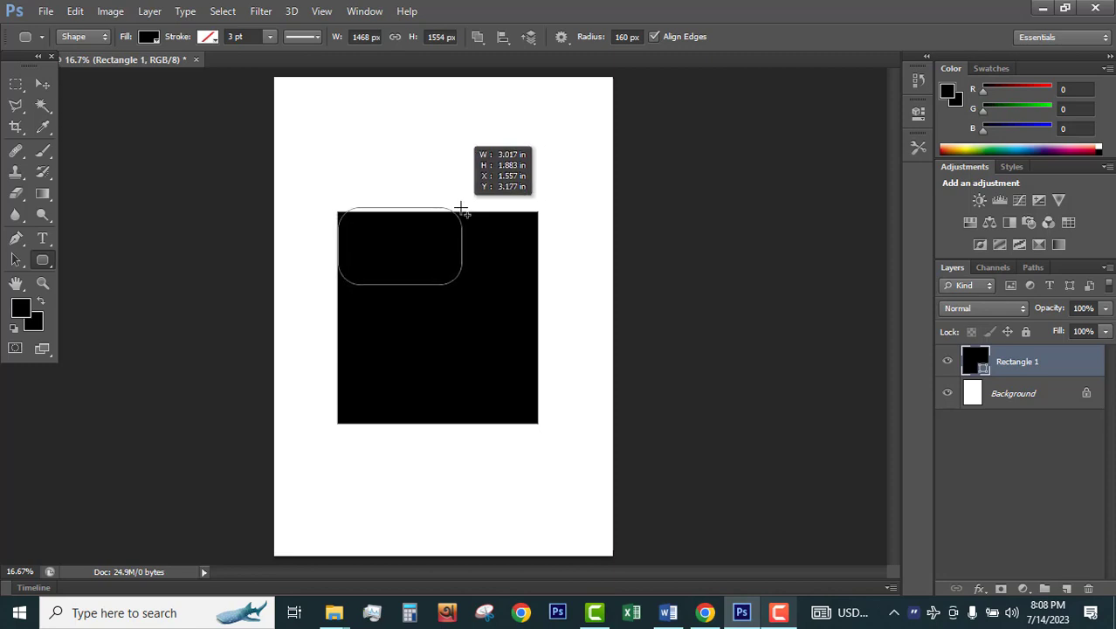
pyautogui.moveTo(461, 207); pyautogui.dragTo(538, 194)
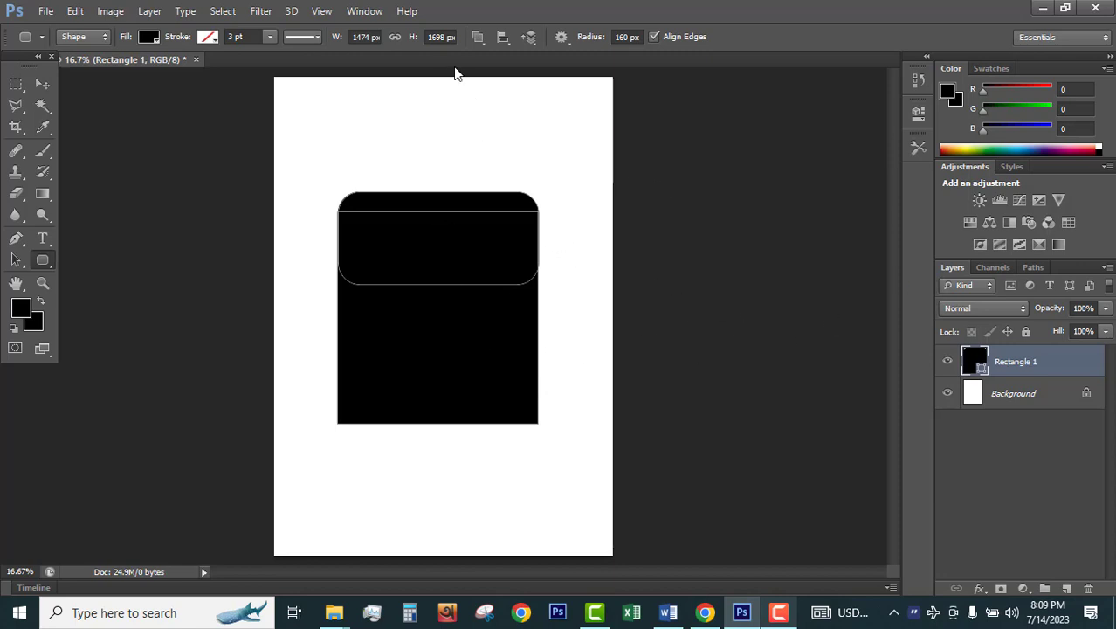
pyautogui.click(481, 35)
pyautogui.click(540, 143)
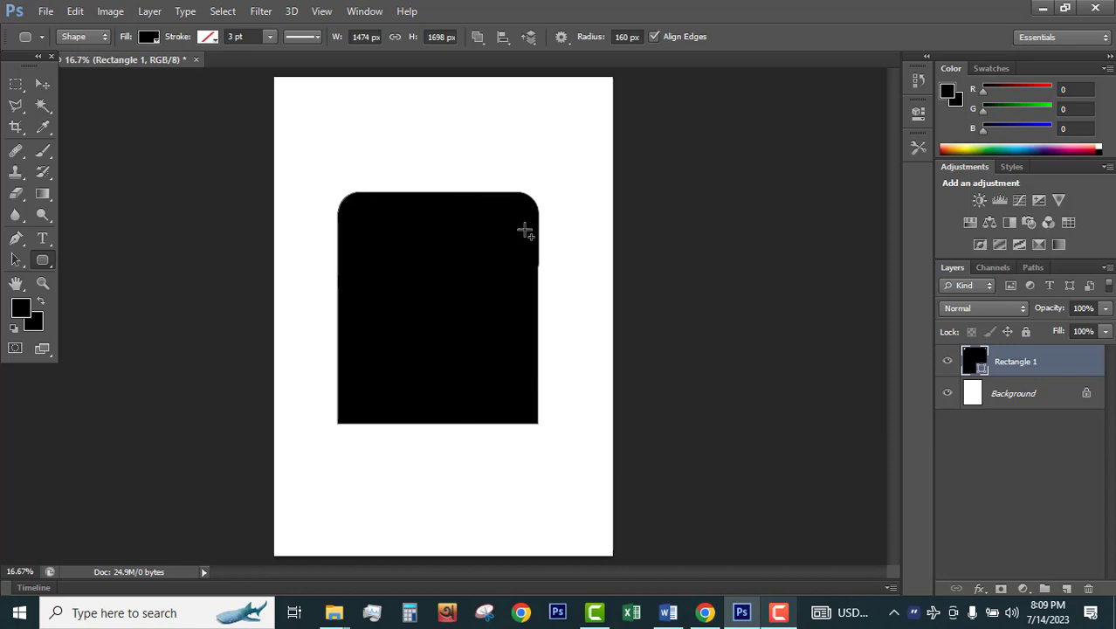
# Outline the shape's two rounded upper corners with one rectangular marquee selection, and deselect it
pyautogui.click(16, 84)
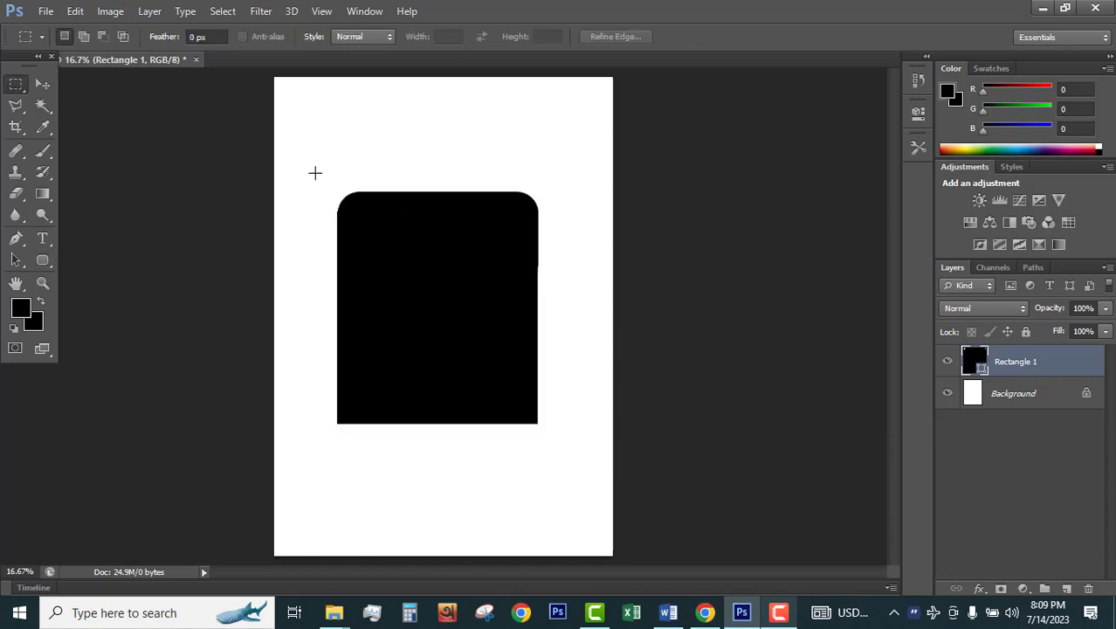
pyautogui.moveTo(315, 173); pyautogui.dragTo(587, 219)
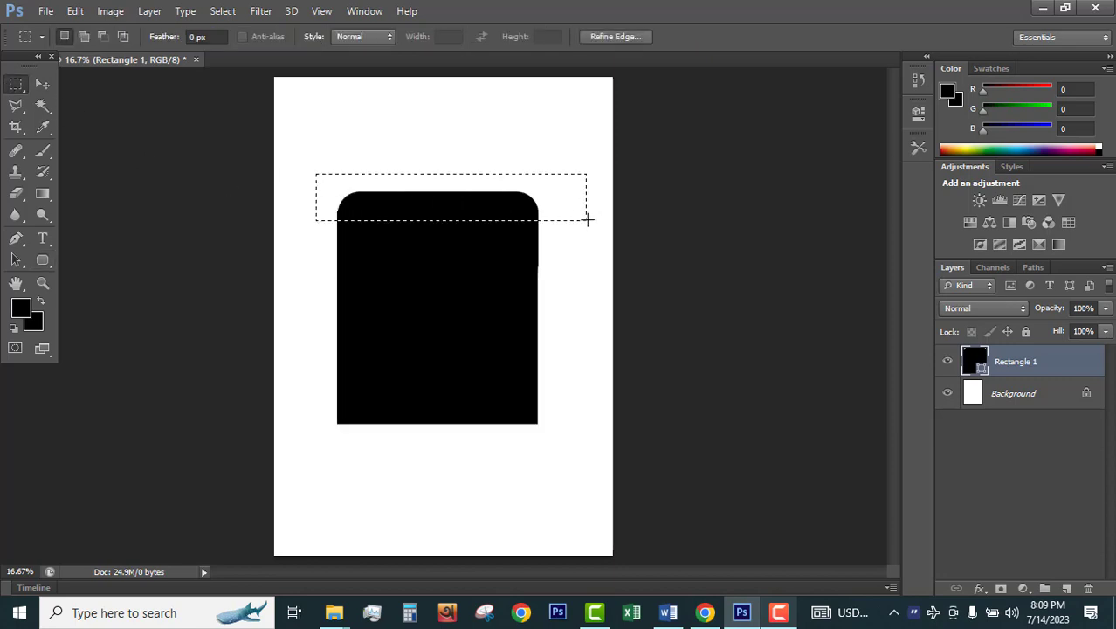
pyautogui.hotkey('ctrl', 'd')
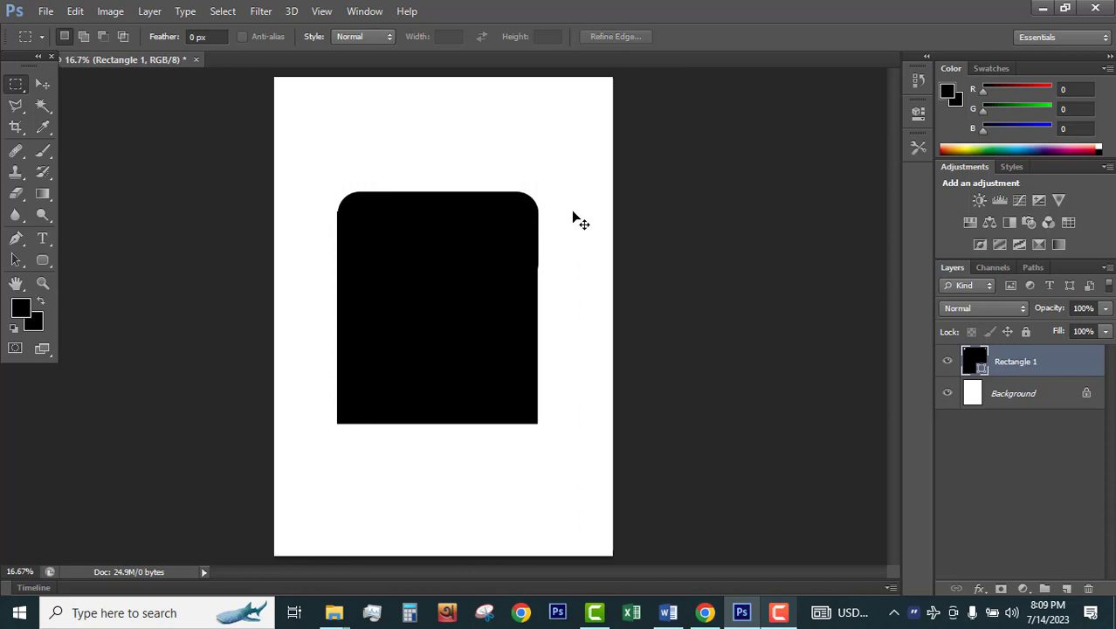
# Step back through the history to before the rounded rectangle was added to the plain rectangle
pyautogui.hotkey('ctrl', 'z')
pyautogui.hotkey('ctrl', 'z')
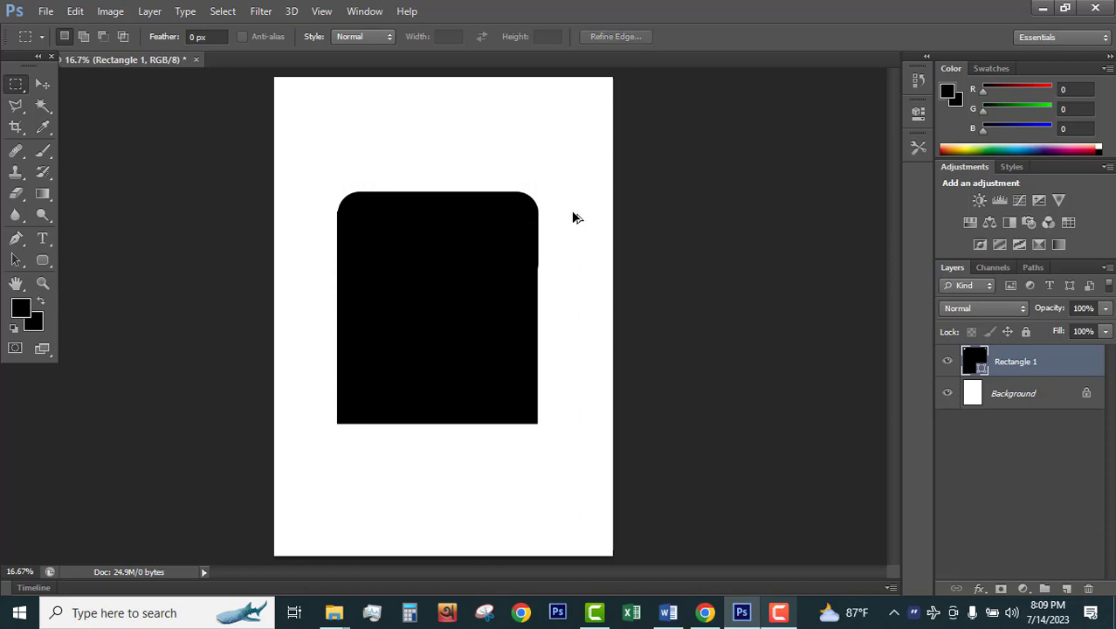
pyautogui.hotkey('ctrl', 'alt', 'z')
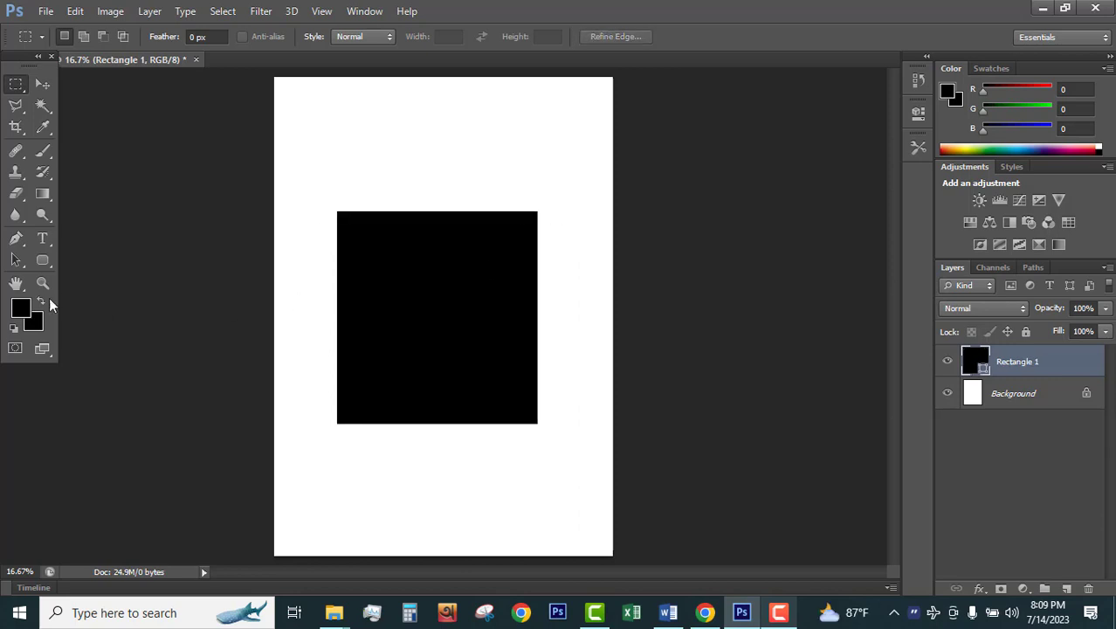
# Create a 1468 × 1554 px rounded rectangle with a 160 px radius on a new layer
pyautogui.click(43, 260)
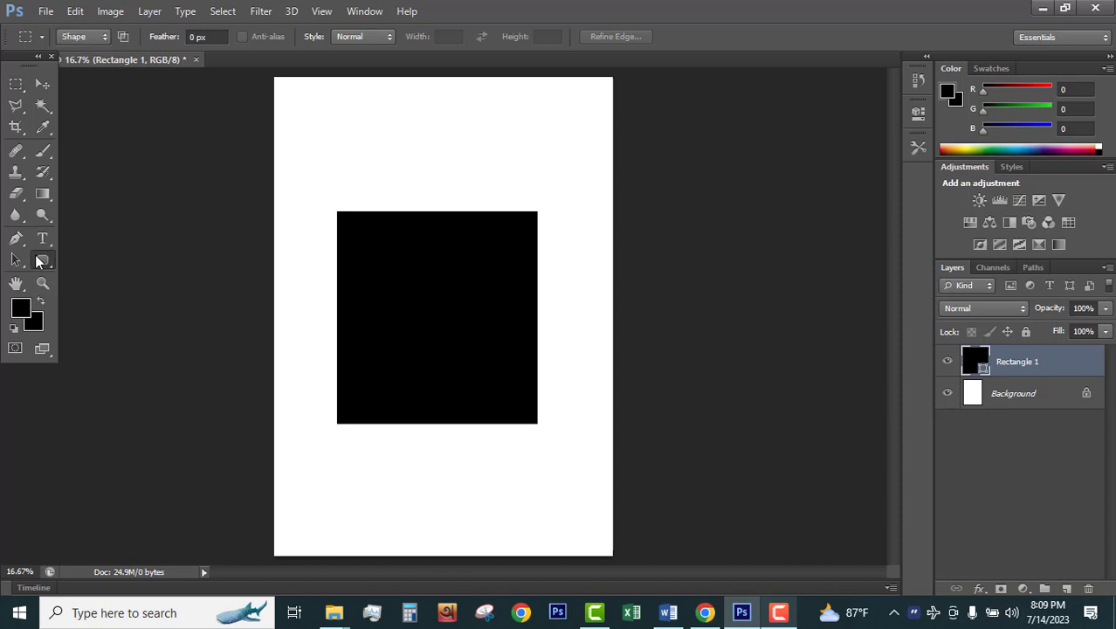
pyautogui.click(436, 135)
pyautogui.click(587, 267)
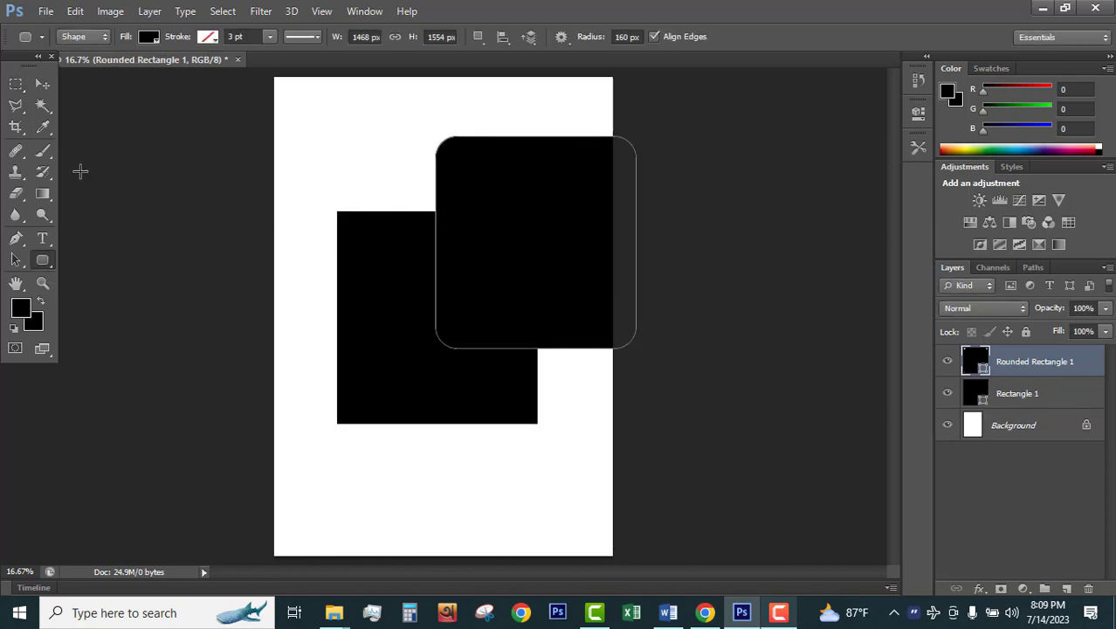
# Move the rounded rectangle over the plain rectangle with their sides aligned, and nudge it down so its rounded corners still extend above the top
pyautogui.click(42, 84)
pyautogui.moveTo(501, 231); pyautogui.dragTo(404, 227)
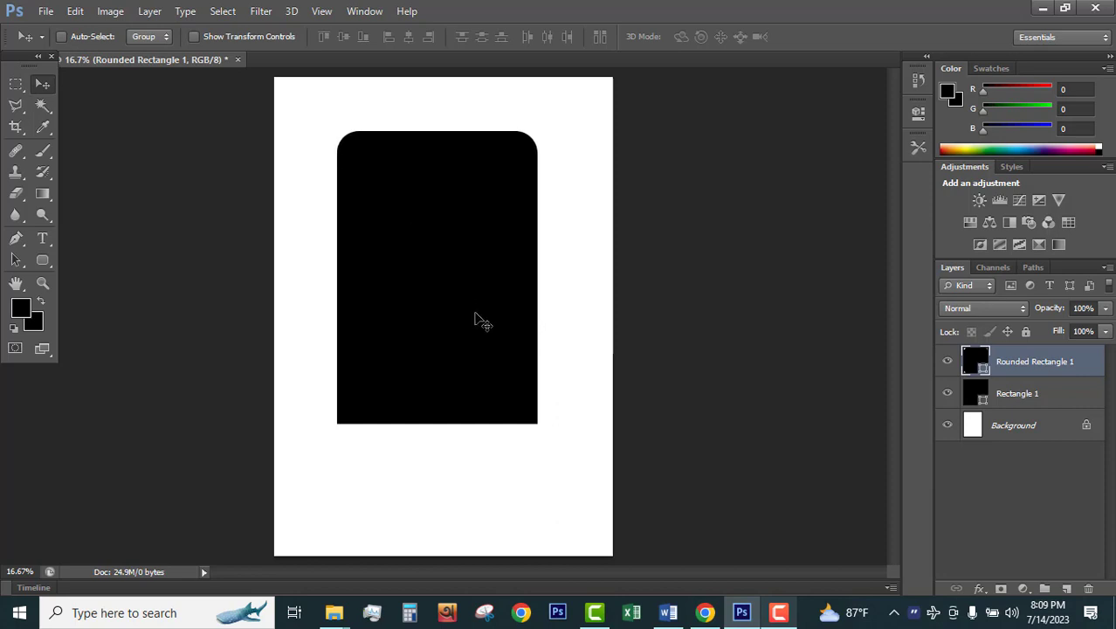
pyautogui.press('Down')
pyautogui.press('Down')
pyautogui.press('Down')
pyautogui.press('Down')
pyautogui.press('Down')
pyautogui.press('Down')
pyautogui.press('Down')
pyautogui.press('Down')
pyautogui.press('Down')
pyautogui.press('Down')
pyautogui.press('Down')
pyautogui.press('Down')
pyautogui.press('Down')
pyautogui.press('Down')
pyautogui.press('Down')
pyautogui.press('Down')
pyautogui.press('Down')
pyautogui.press('Down')
pyautogui.press('Down')
pyautogui.press('Down')
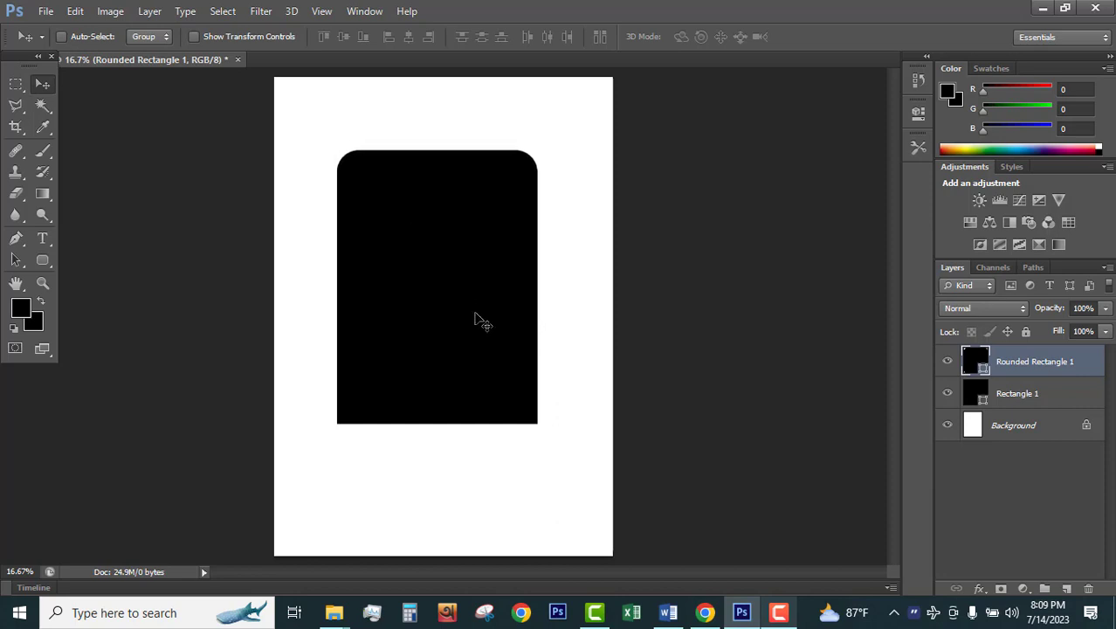
pyautogui.press('Down')
pyautogui.press('Down')
pyautogui.press('Down')
pyautogui.press('Down')
pyautogui.press('Down')
pyautogui.press('Down')
pyautogui.press('Down')
pyautogui.press('Down')
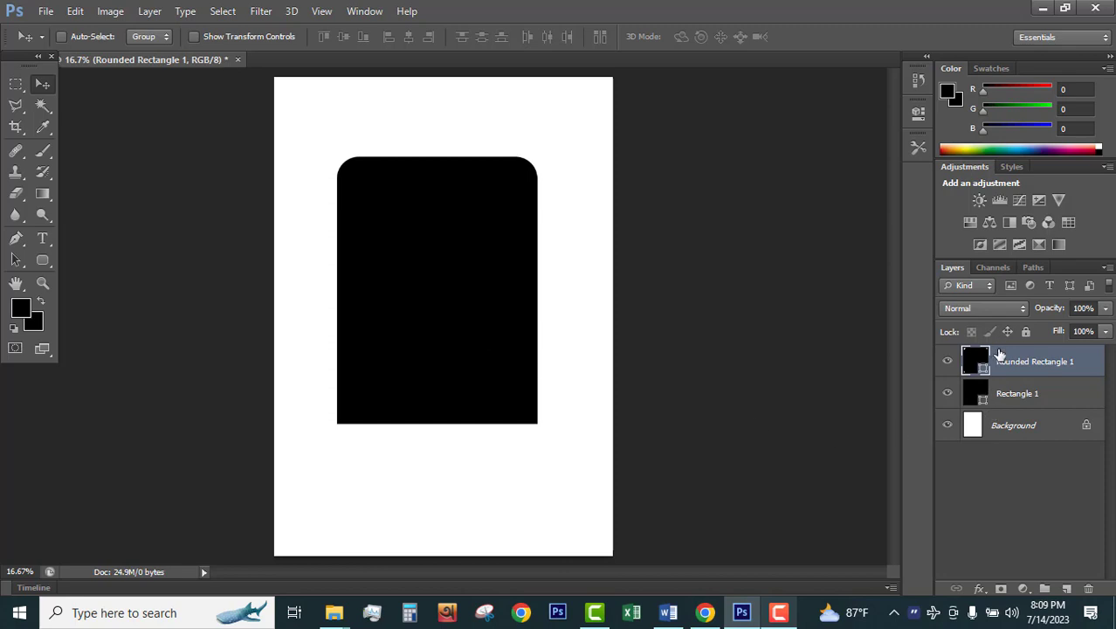
# Merge the Rounded Rectangle 1 and Rectangle 1 layers into one shape layer, and move it slightly down and right
pyautogui.keyDown('shift'); pyautogui.click(1011, 392); pyautogui.keyUp('shift')
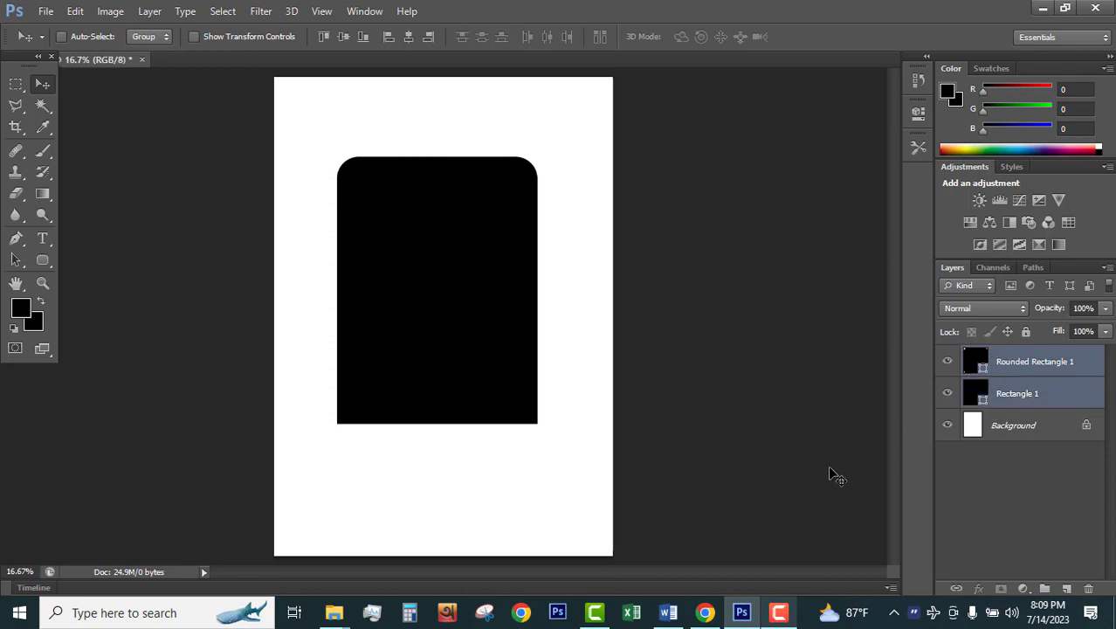
pyautogui.hotkey('ctrl', 'e')
pyautogui.moveTo(473, 309); pyautogui.dragTo(482, 340)
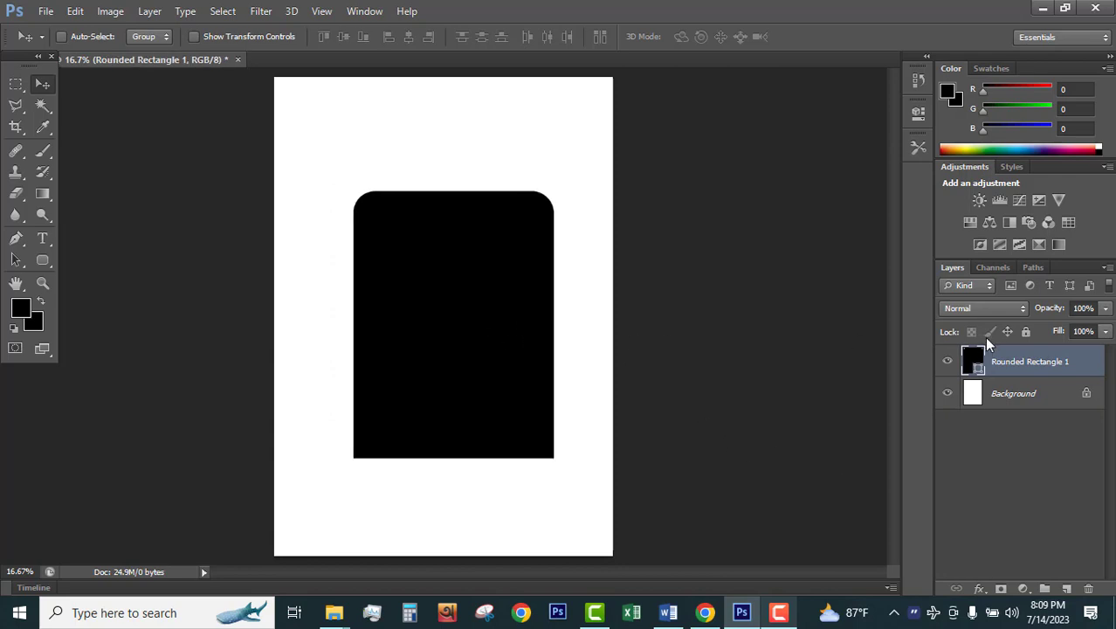
# Merge the shape components of the combined shape, and move it up toward the page's centre
pyautogui.click(42, 259)
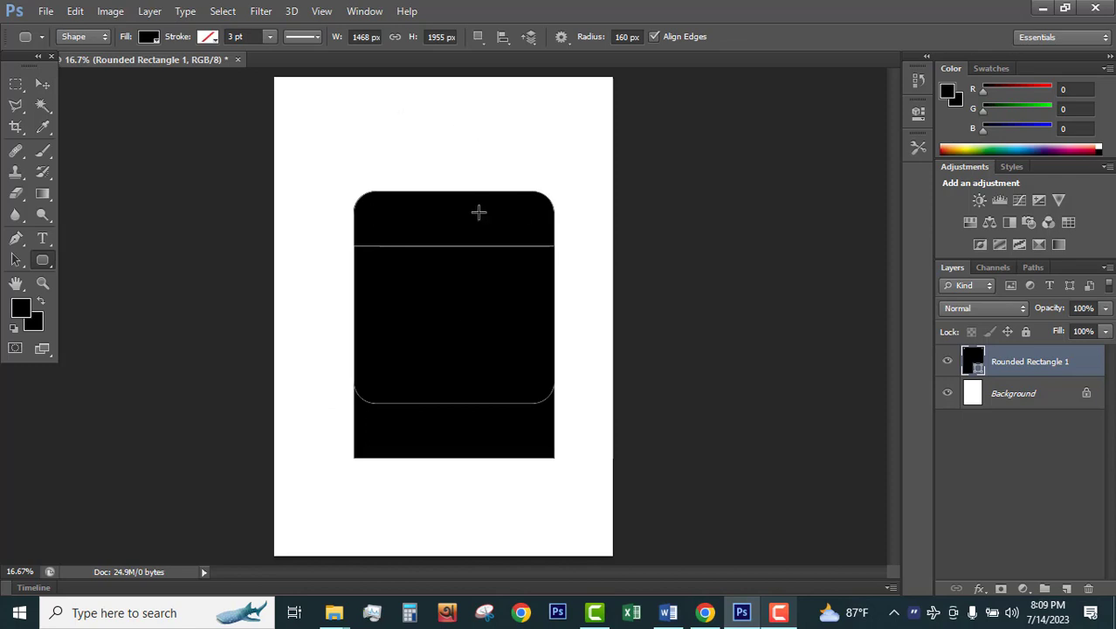
pyautogui.click(479, 37)
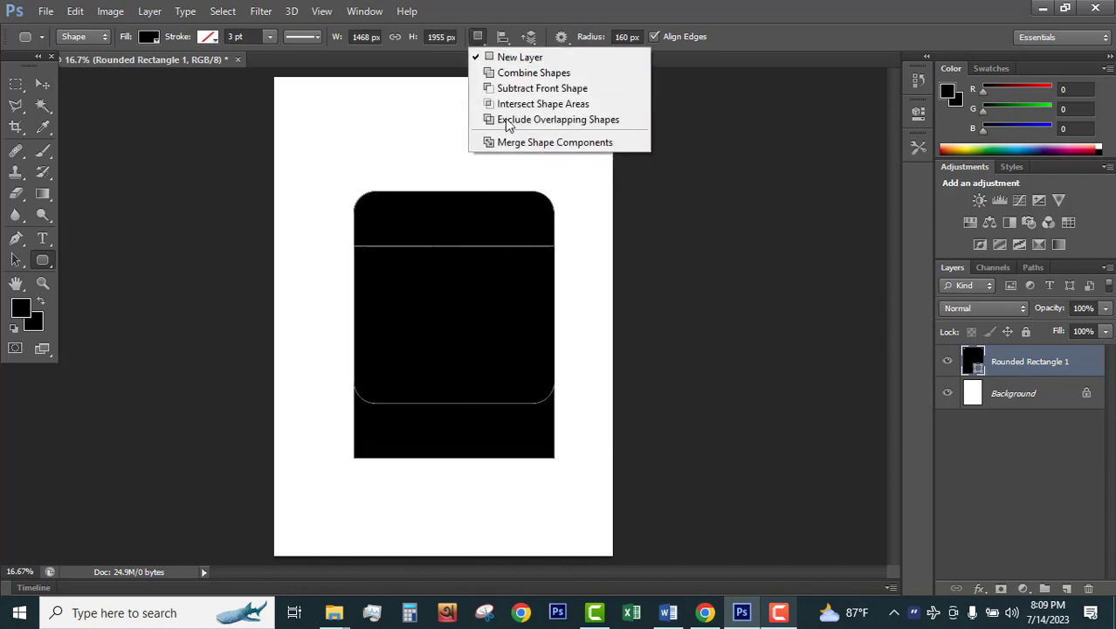
pyautogui.click(602, 143)
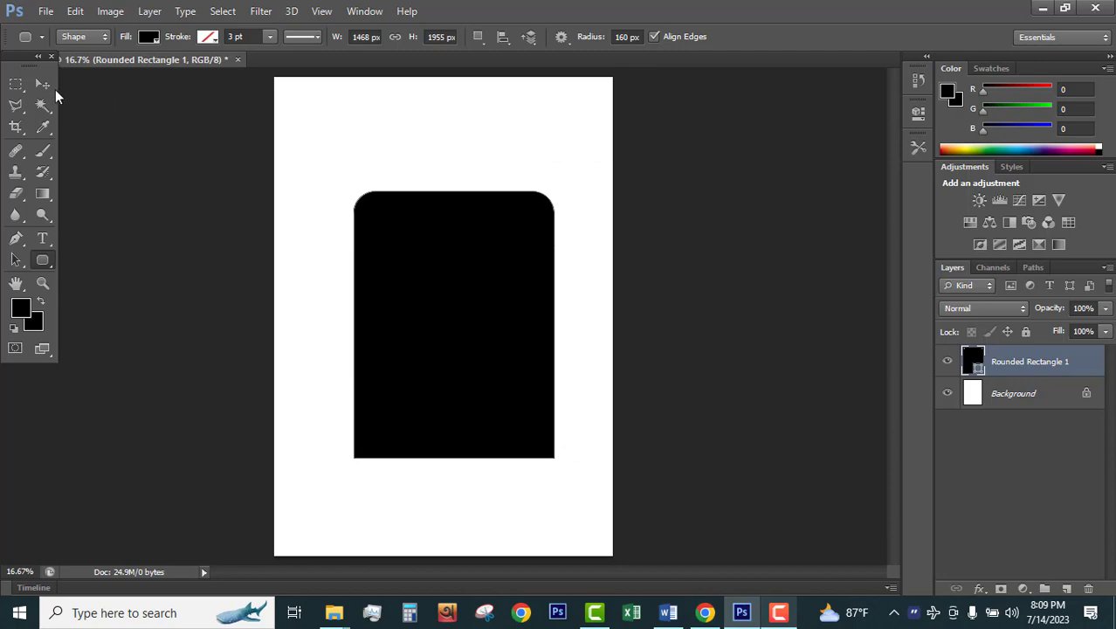
pyautogui.click(43, 83)
pyautogui.moveTo(457, 316); pyautogui.dragTo(450, 293)
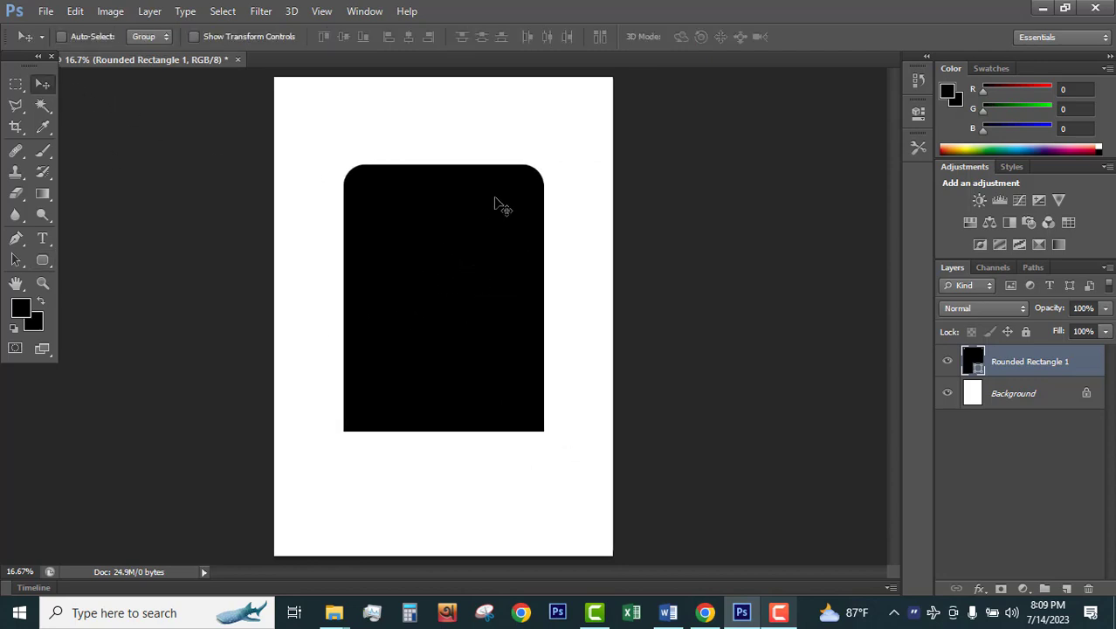
# Outline both rounded upper corners and the square lower-left corner with added rectangular selections, and deselect them
pyautogui.click(15, 83)
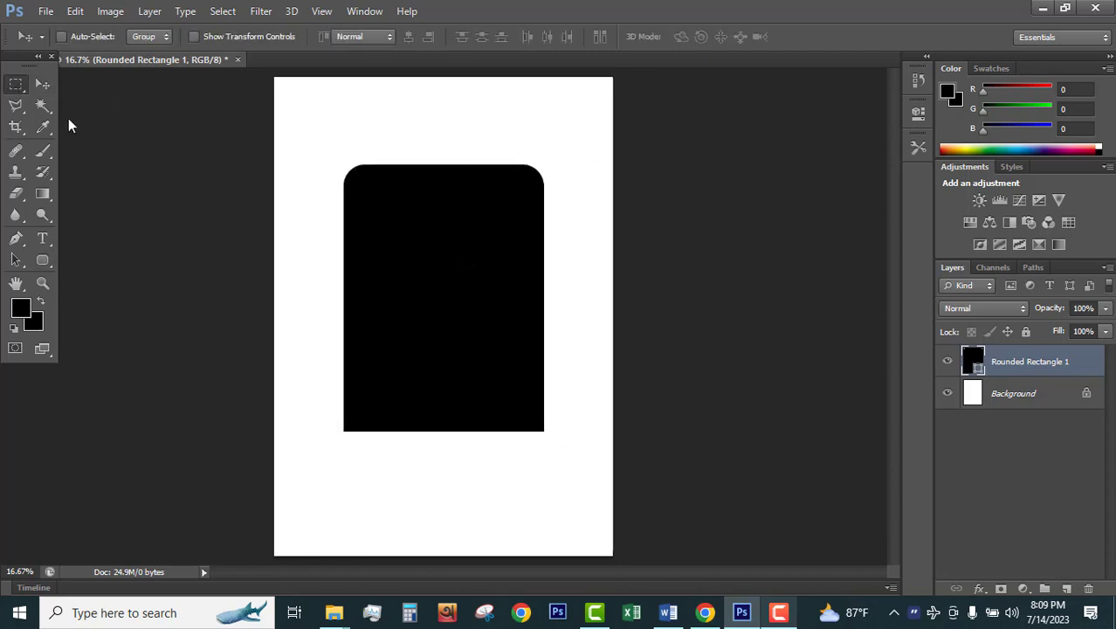
pyautogui.moveTo(318, 135); pyautogui.dragTo(381, 231)
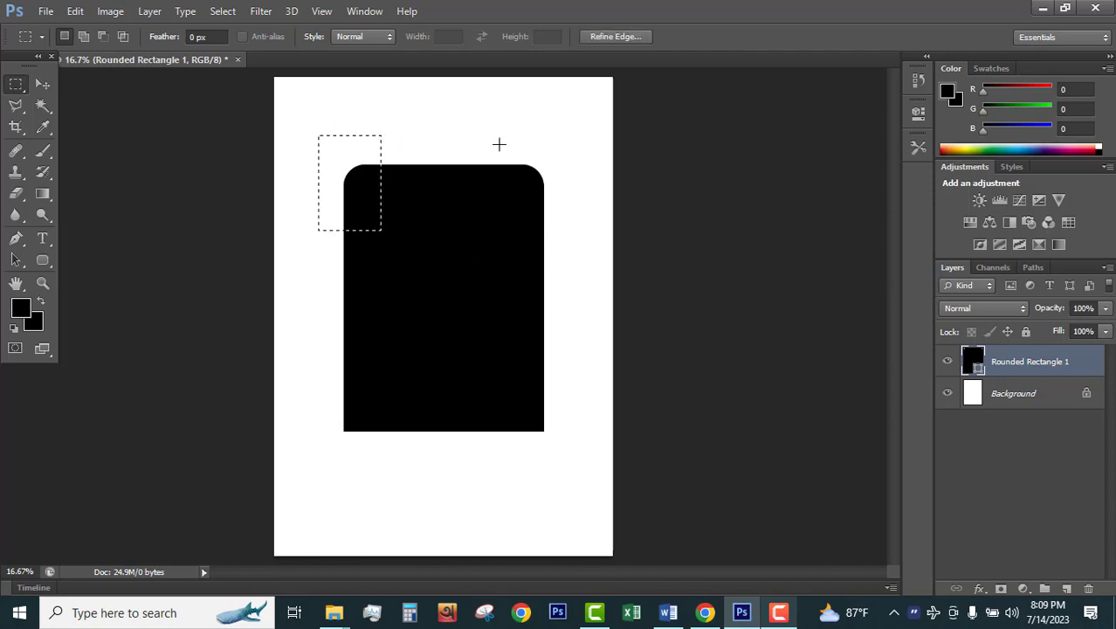
pyautogui.moveTo(498, 145); pyautogui.dragTo(568, 232)
pyautogui.click(83, 36)
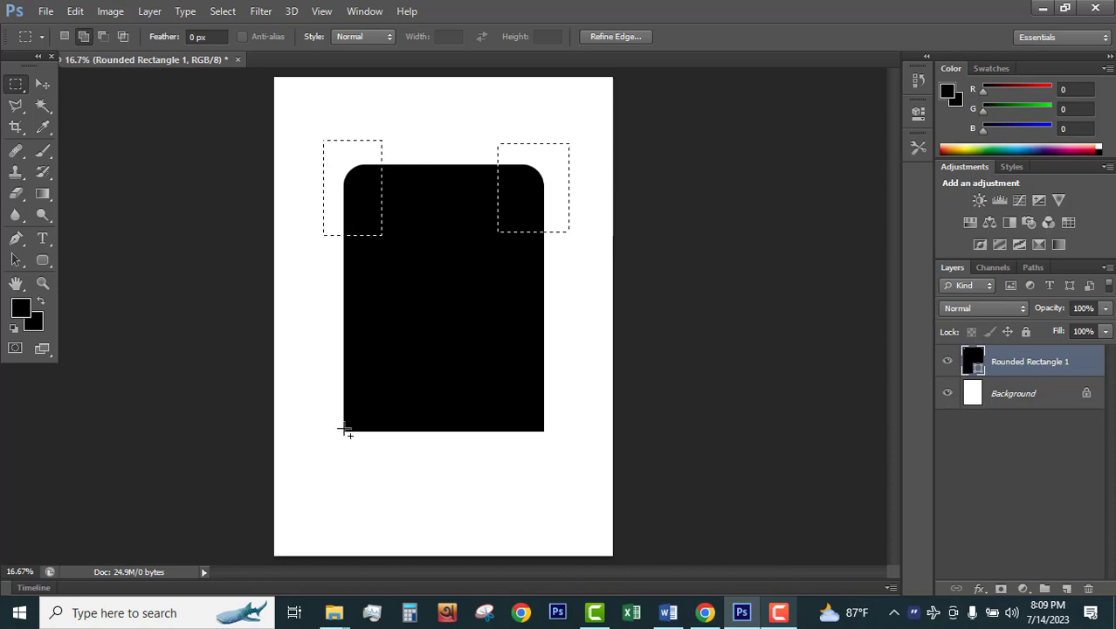
pyautogui.moveTo(336, 411); pyautogui.dragTo(376, 453)
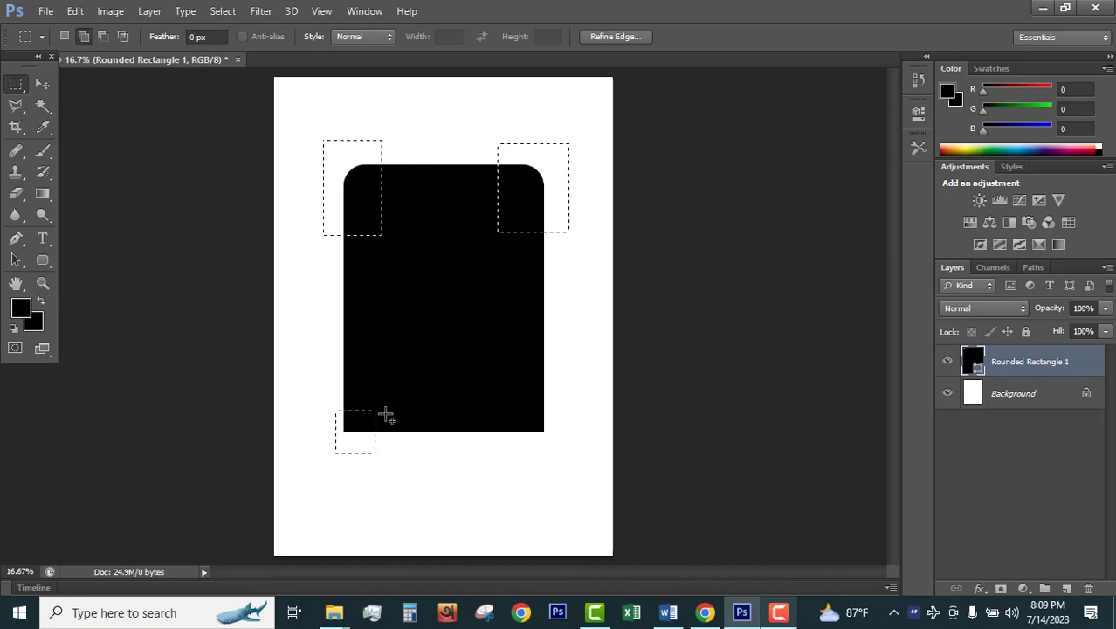
pyautogui.hotkey('ctrl', 'd')
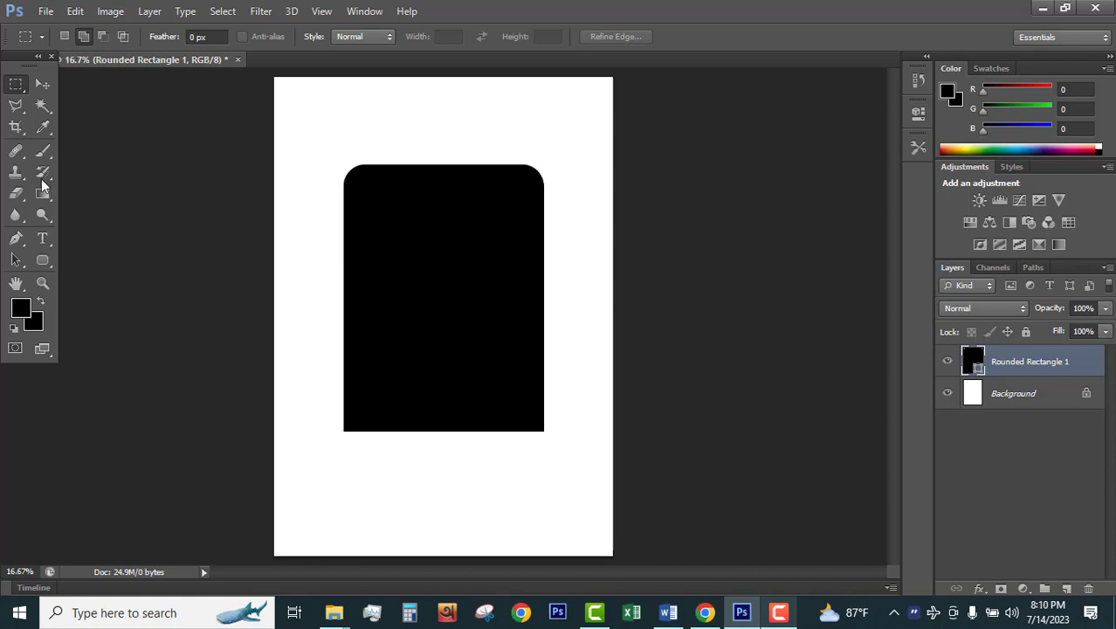
# Create a 1468 × 1955 px rectangle and align it vertically with the shape, offset to the right to cover the upper-right rounded corner
pyautogui.moveTo(42, 260); pyautogui.dragTo(119, 262)
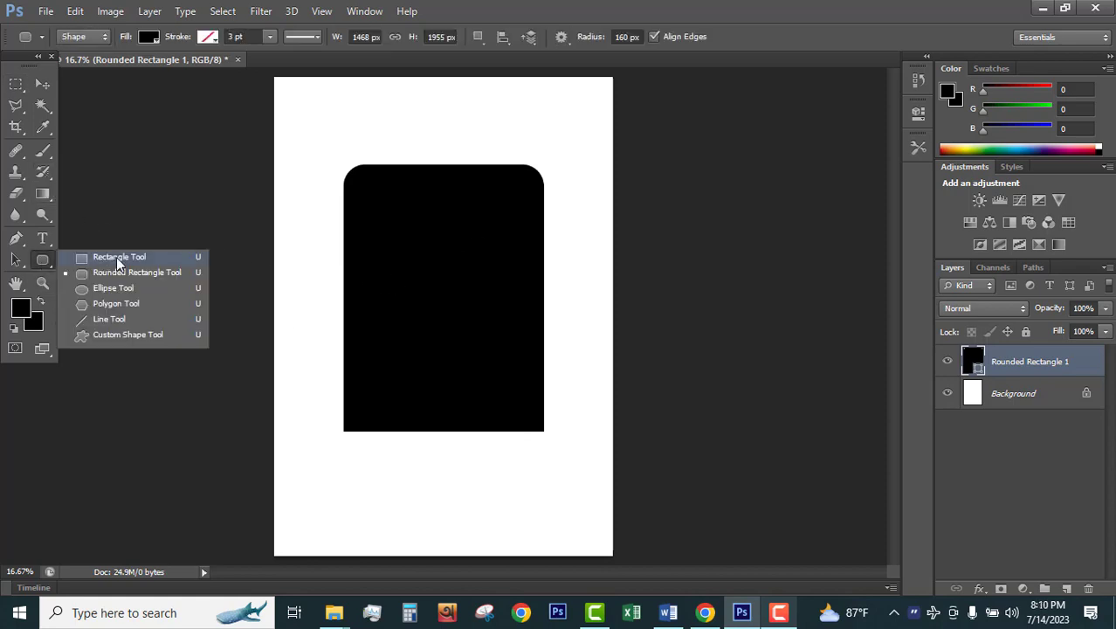
pyautogui.click(119, 260)
pyautogui.click(413, 265)
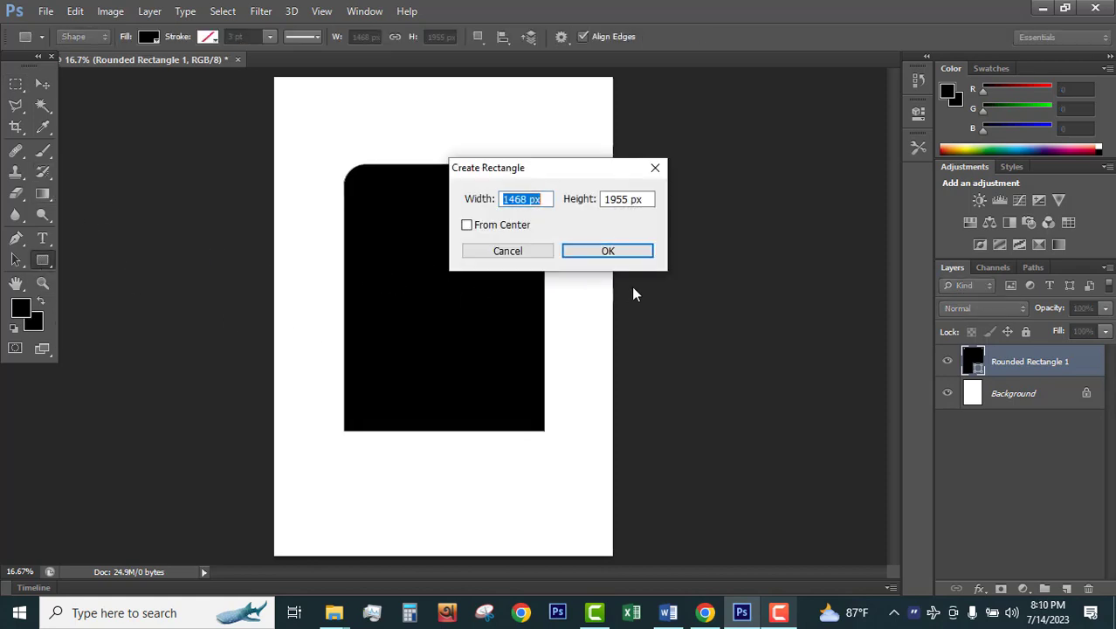
pyautogui.click(570, 251)
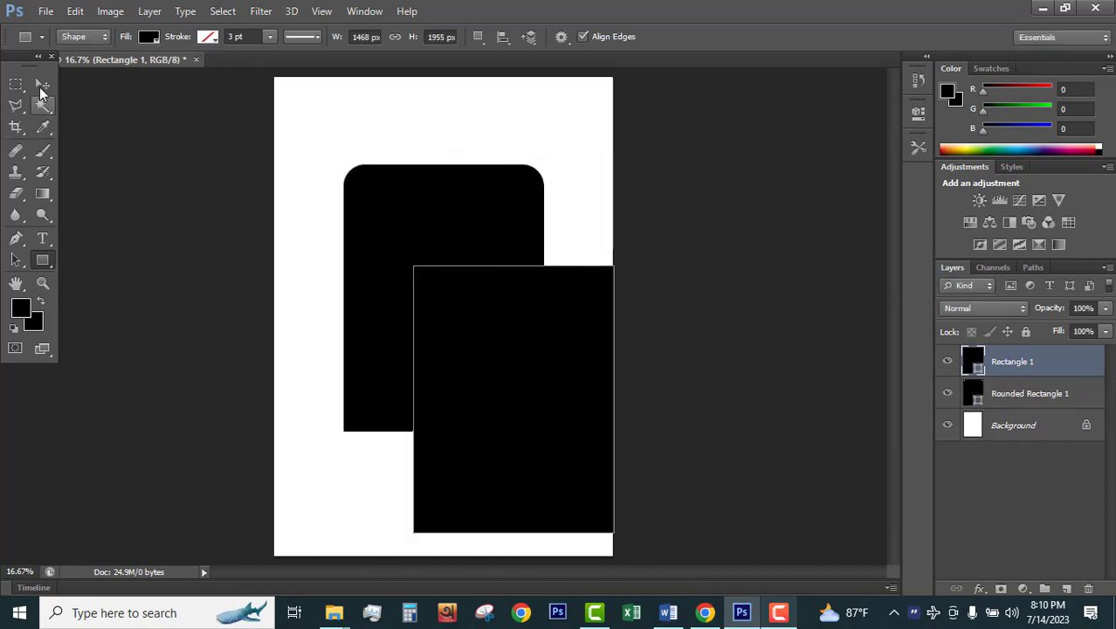
pyautogui.click(42, 85)
pyautogui.moveTo(511, 374); pyautogui.dragTo(494, 283)
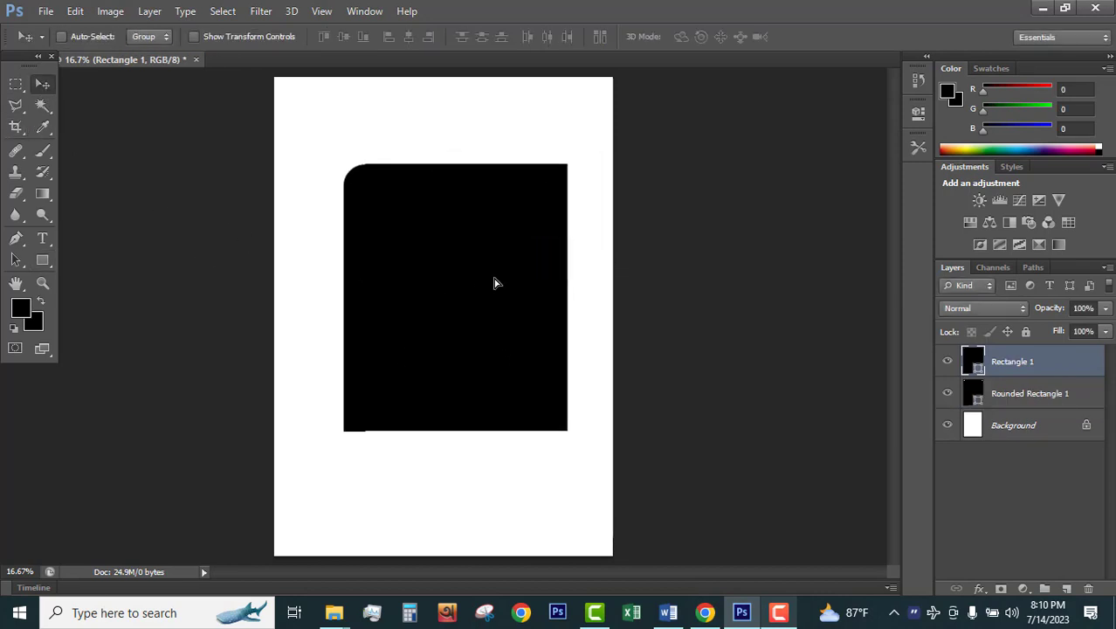
# Merge the rectangle and rounded shape layers, merge their shape components, and move the result slightly up
pyautogui.keyDown('shift'); pyautogui.click(1011, 396); pyautogui.keyUp('shift')
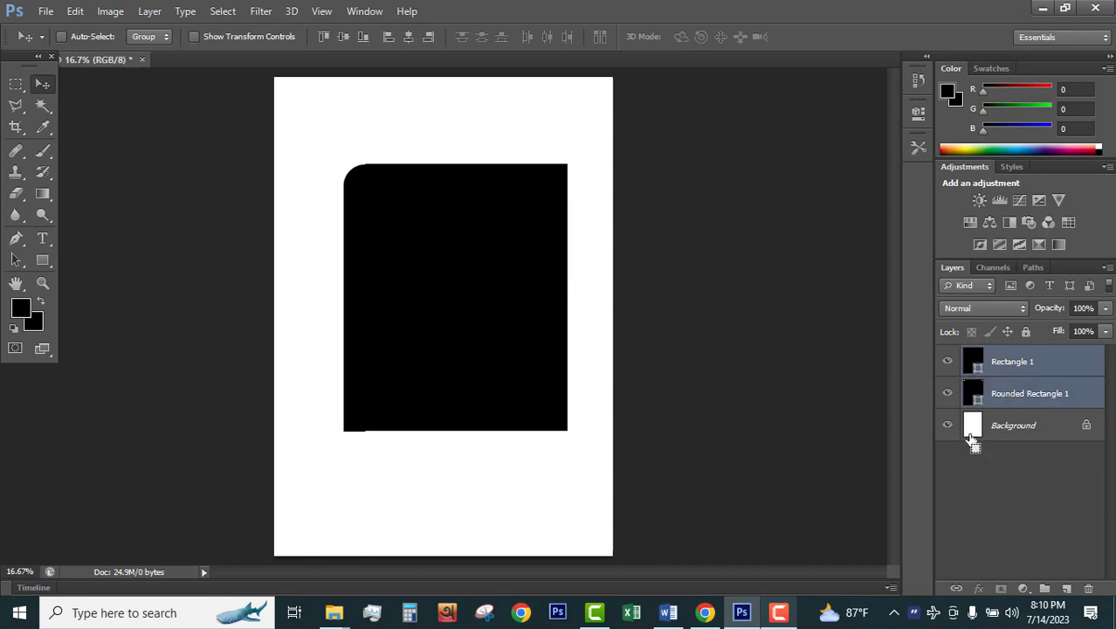
pyautogui.hotkey('ctrl', 'e')
pyautogui.press('u')
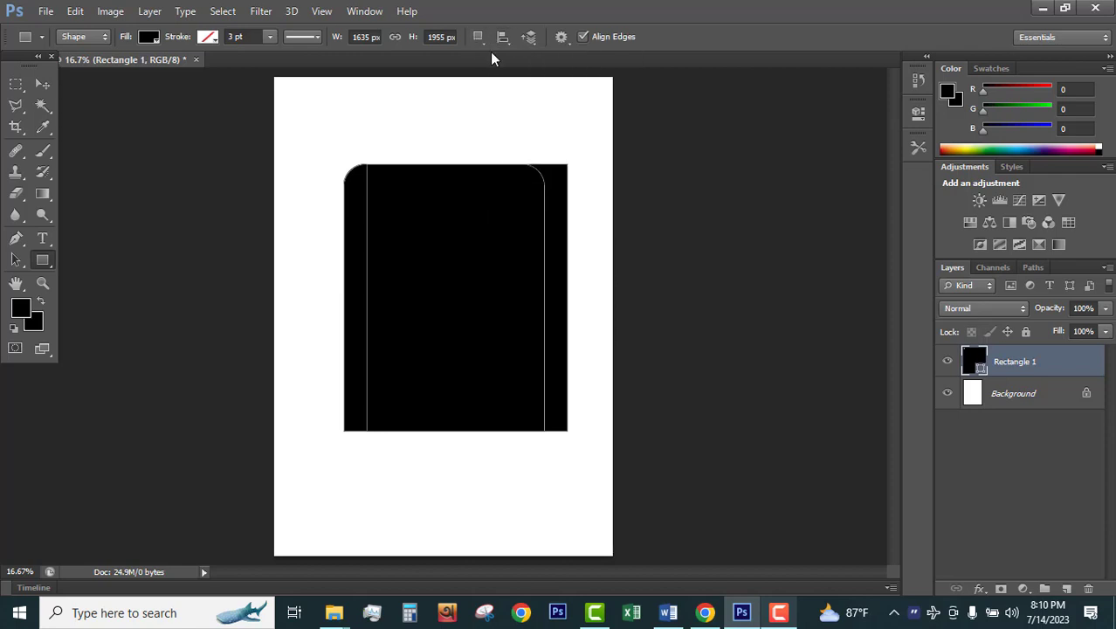
pyautogui.click(479, 37)
pyautogui.click(524, 144)
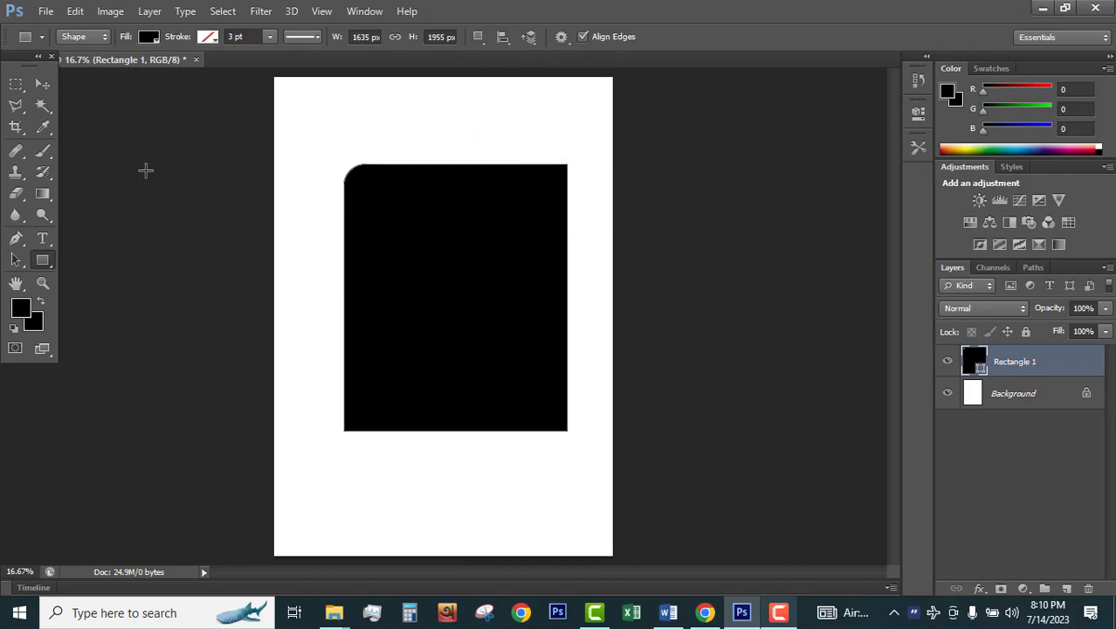
pyautogui.click(41, 85)
pyautogui.moveTo(403, 327); pyautogui.dragTo(404, 309)
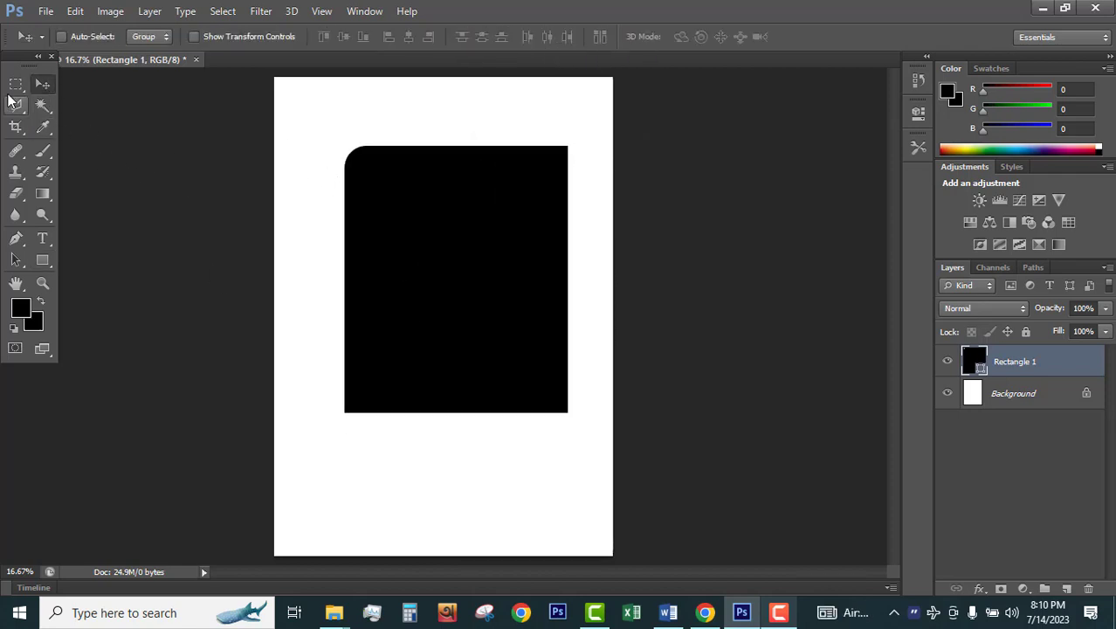
# Outline the rounded upper-left corner with a rectangular marquee selection, and deselect it
pyautogui.click(16, 85)
pyautogui.moveTo(292, 119); pyautogui.dragTo(391, 235)
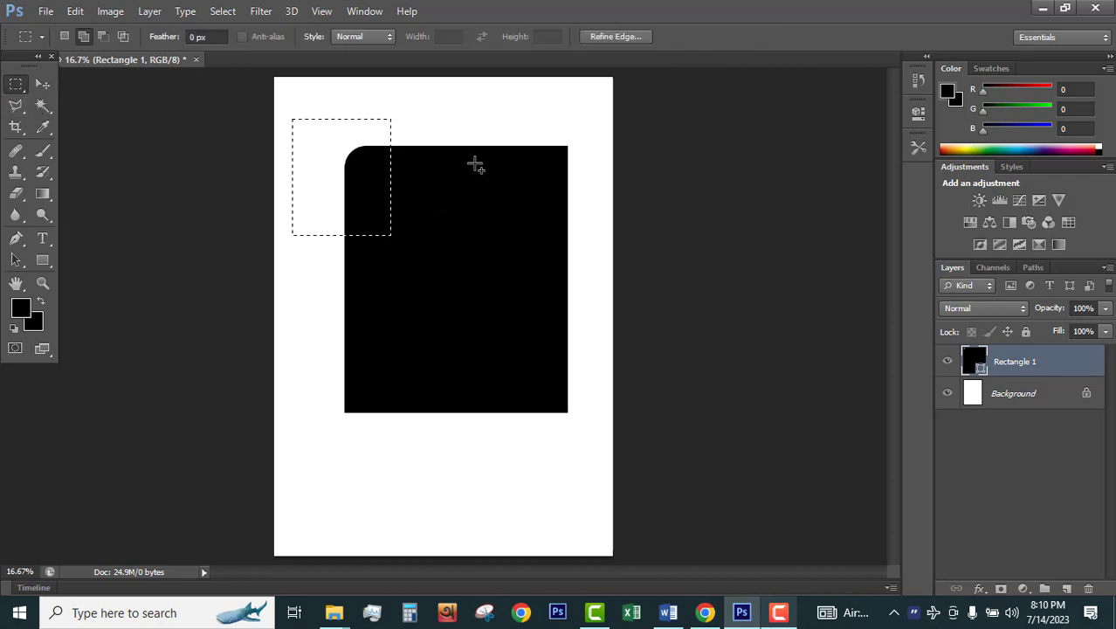
pyautogui.hotkey('ctrl', 'd')
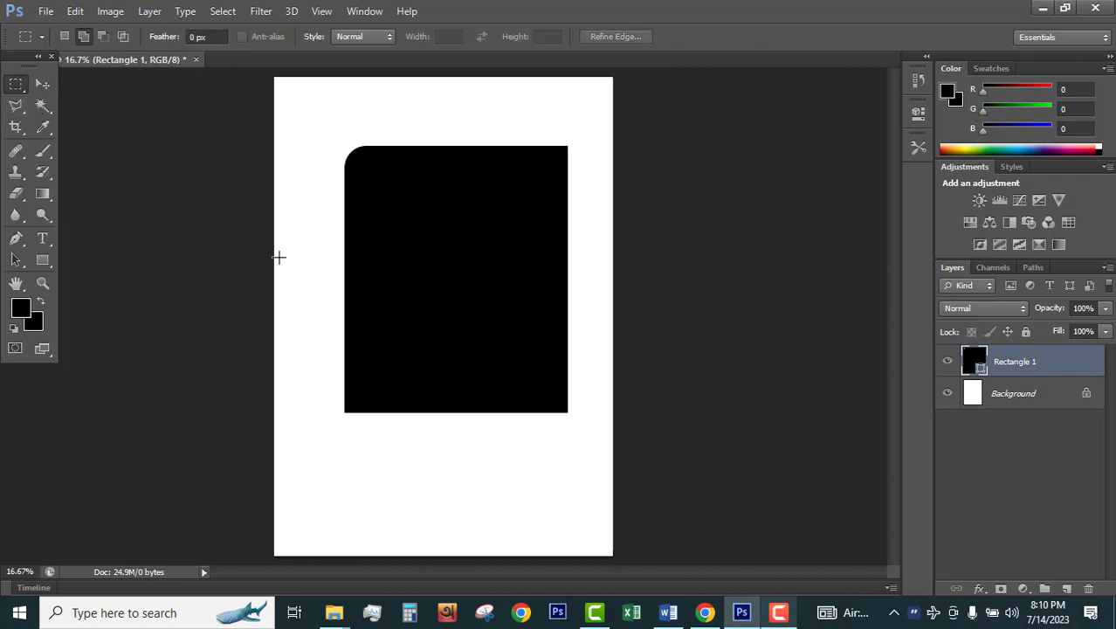
# Move the combined shape slightly left and down, and delete the Rectangle 1 layer
pyautogui.click(41, 84)
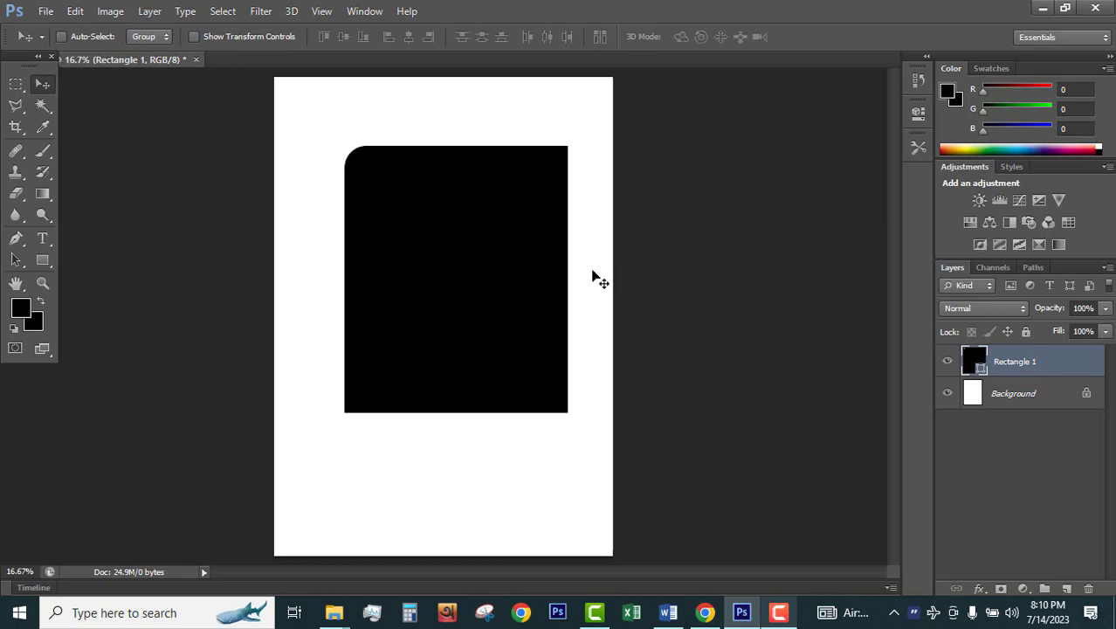
pyautogui.moveTo(511, 305); pyautogui.dragTo(484, 315)
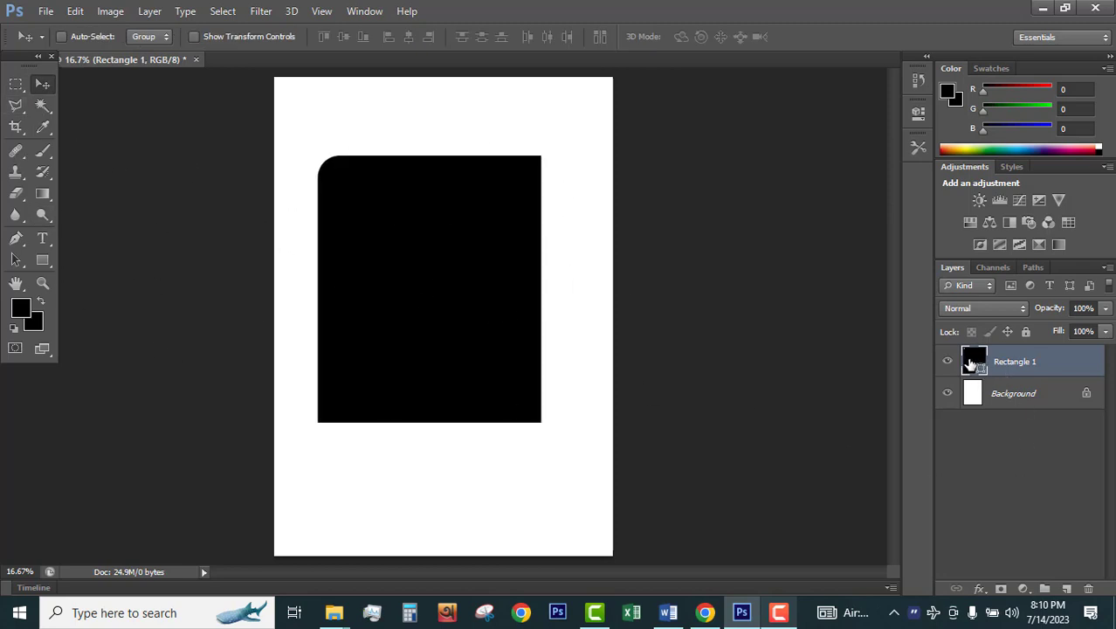
pyautogui.moveTo(976, 363); pyautogui.dragTo(1088, 594)
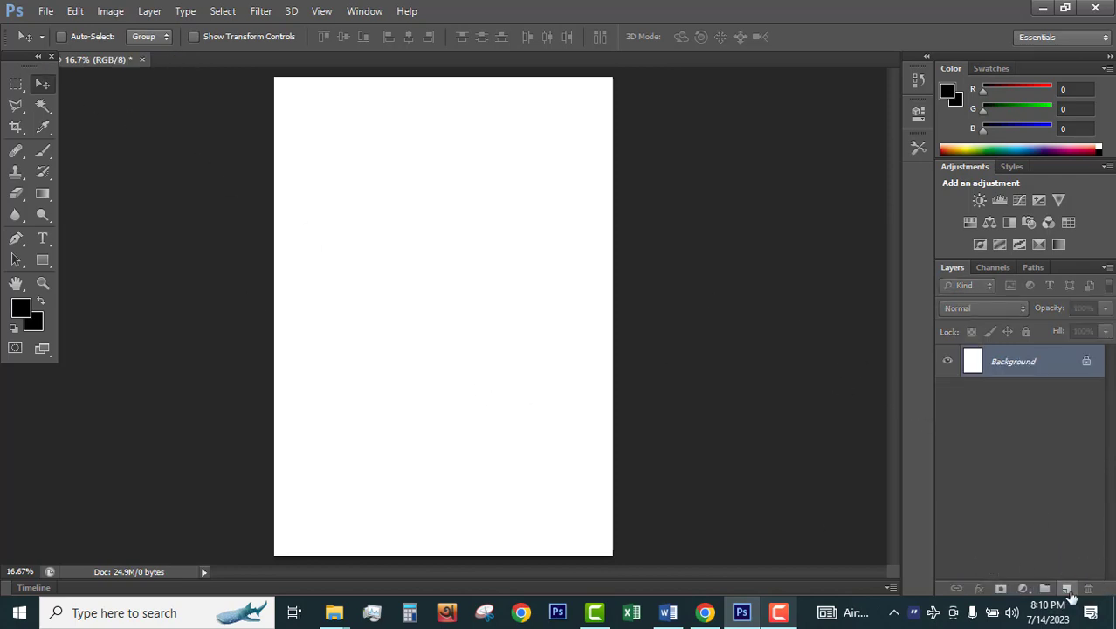
# Add a new layer and outline a tall rectangle in the middle of the page with the Rectangular Marquee tool
pyautogui.click(1067, 590)
pyautogui.click(14, 84)
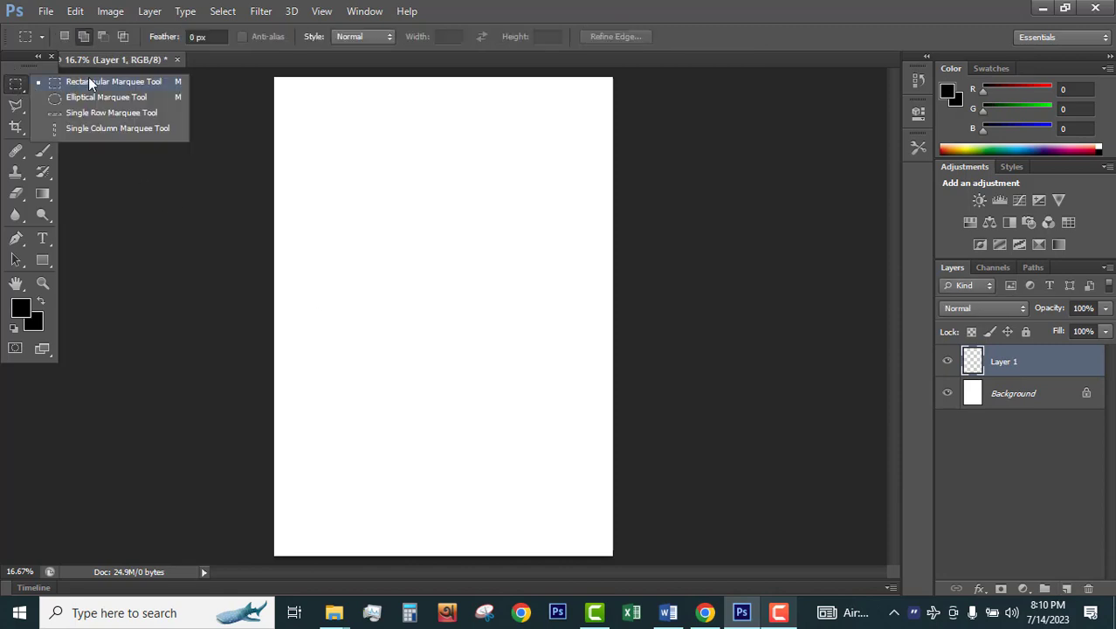
pyautogui.click(127, 83)
pyautogui.moveTo(353, 244); pyautogui.dragTo(568, 438)
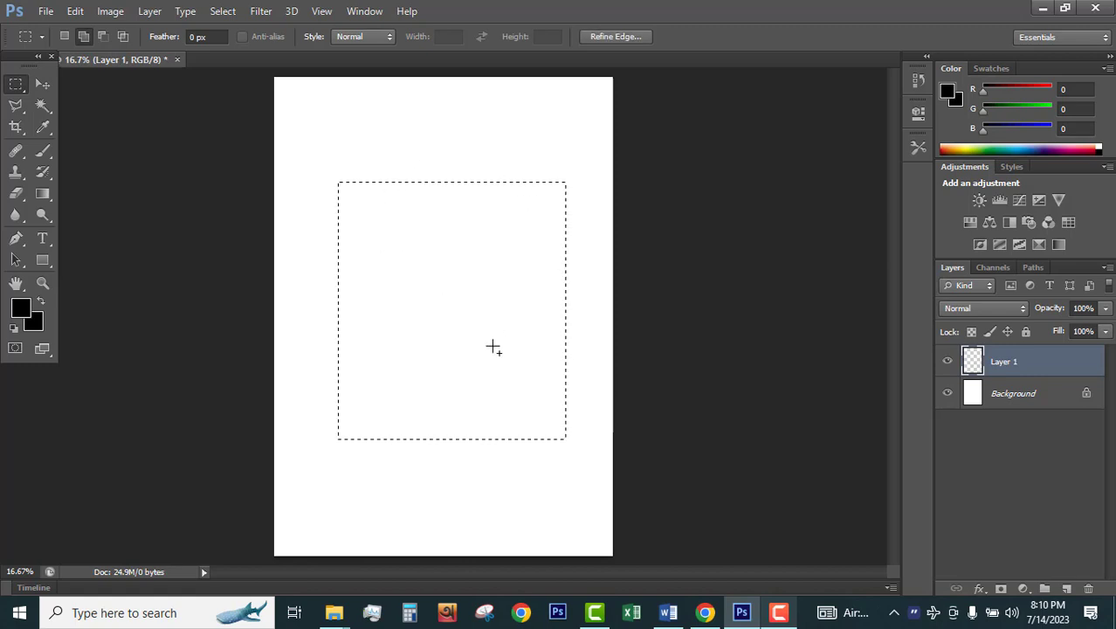
pyautogui.click(1058, 244)
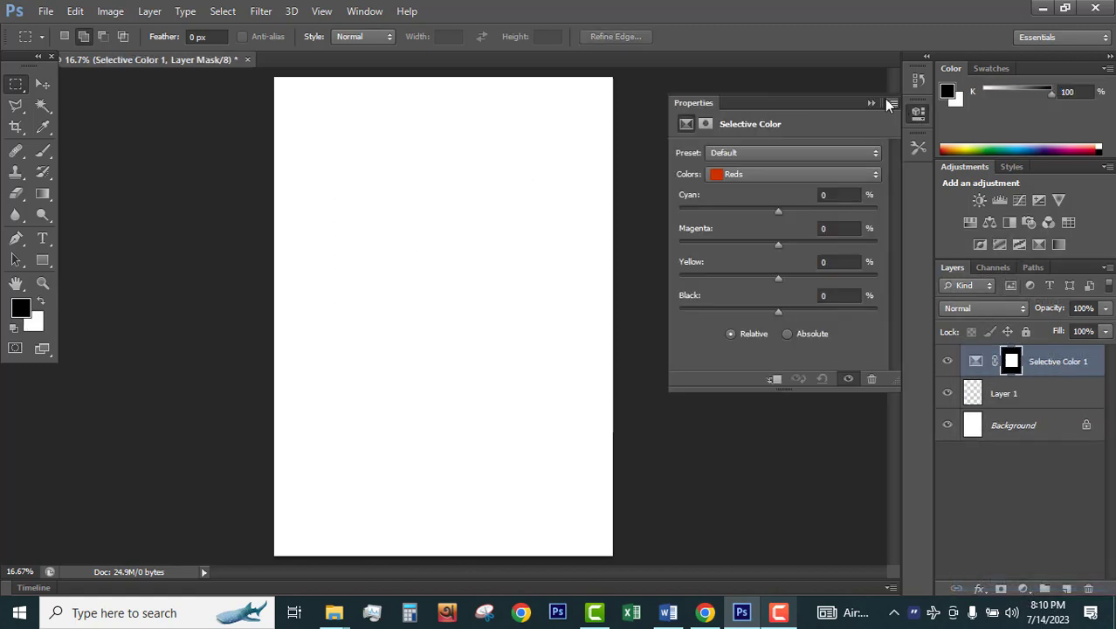
pyautogui.click(870, 378)
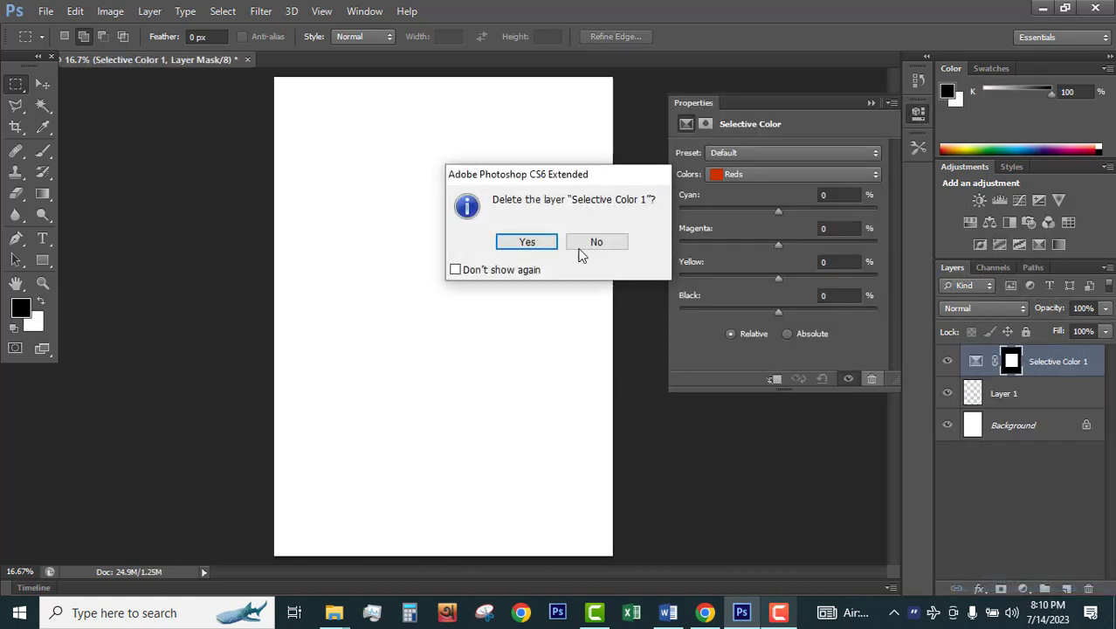
pyautogui.click(527, 244)
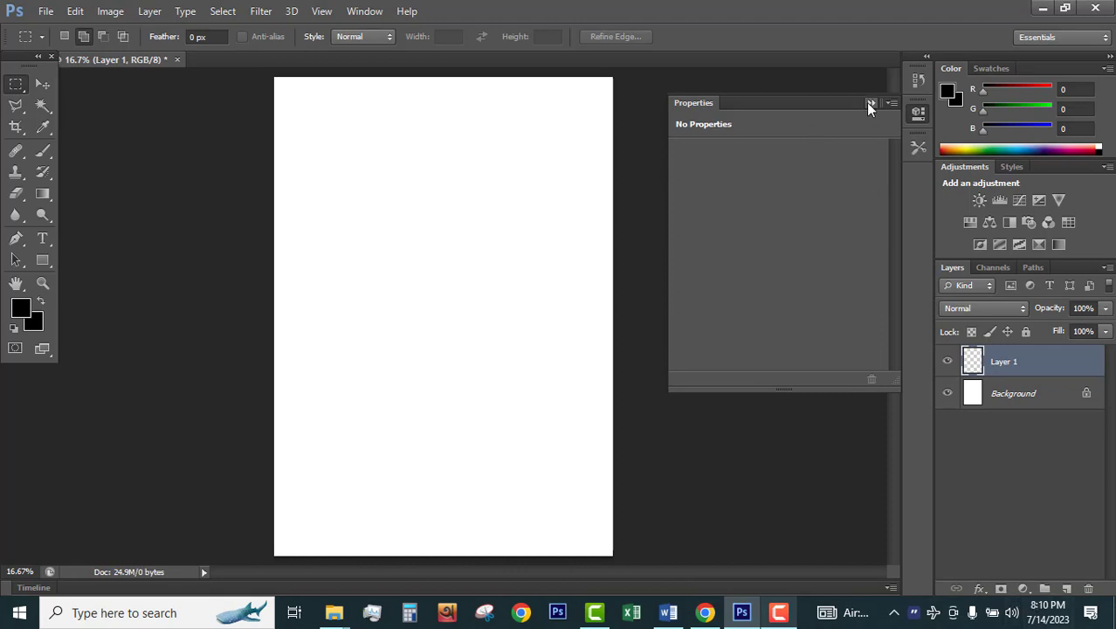
pyautogui.click(871, 103)
pyautogui.click(1022, 588)
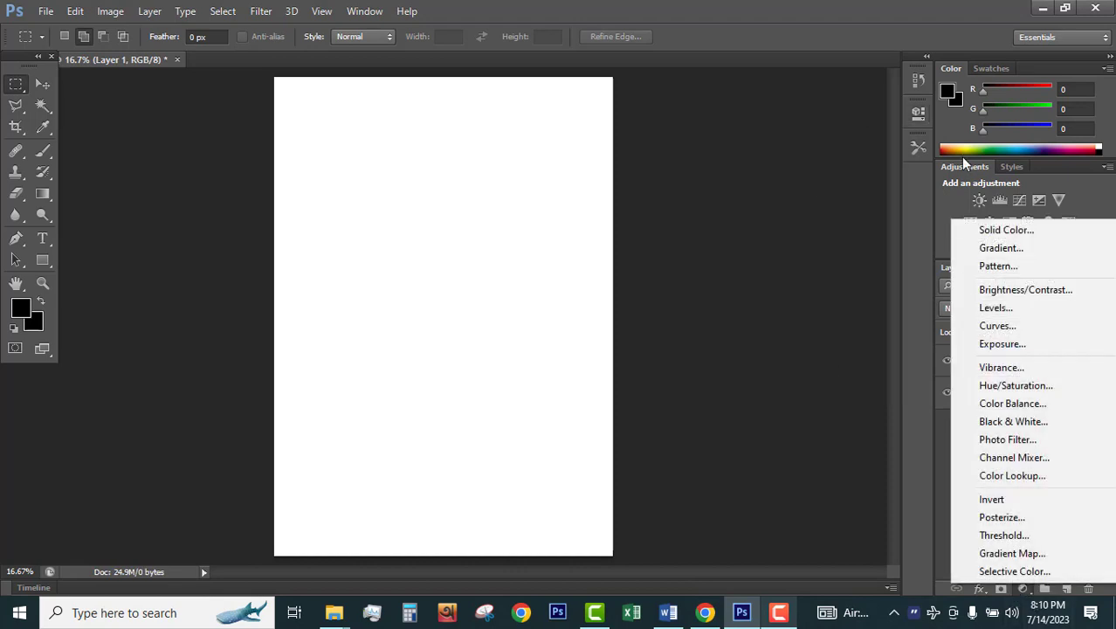
# Select a tall rectangle in the middle of the page with the marquee and add a Solid Color fill layer in dark red #871111
pyautogui.click(15, 85)
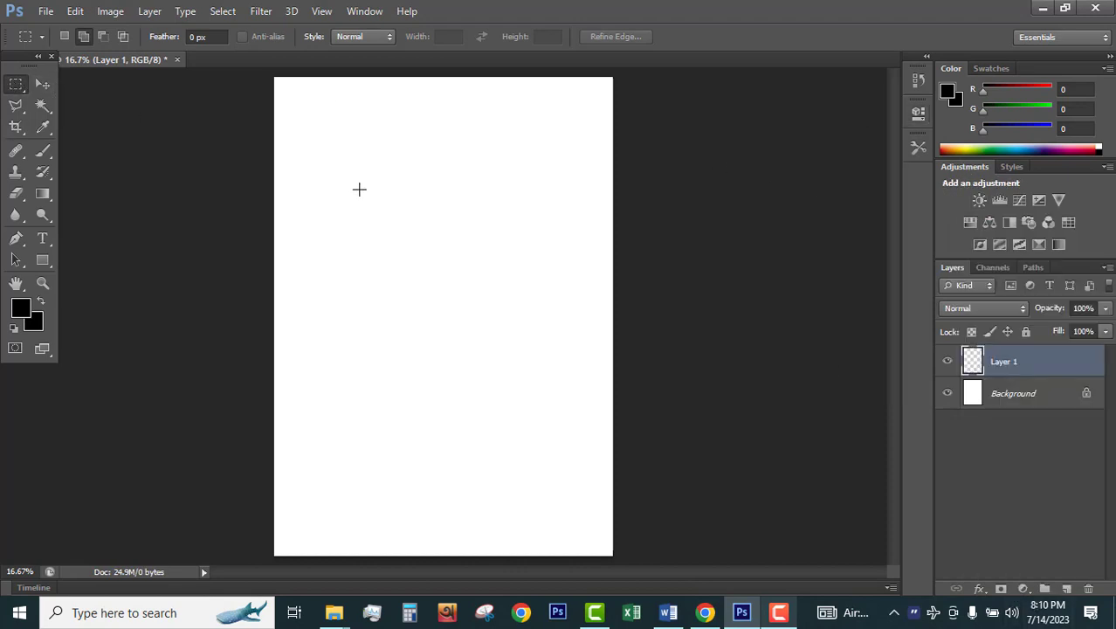
pyautogui.moveTo(391, 205)
pyautogui.mouseDown()
pyautogui.moveTo(391, 231)
pyautogui.moveTo(546, 418)
pyautogui.mouseUp()
pyautogui.moveTo(360, 191); pyautogui.dragTo(529, 427)
pyautogui.click(1023, 588)
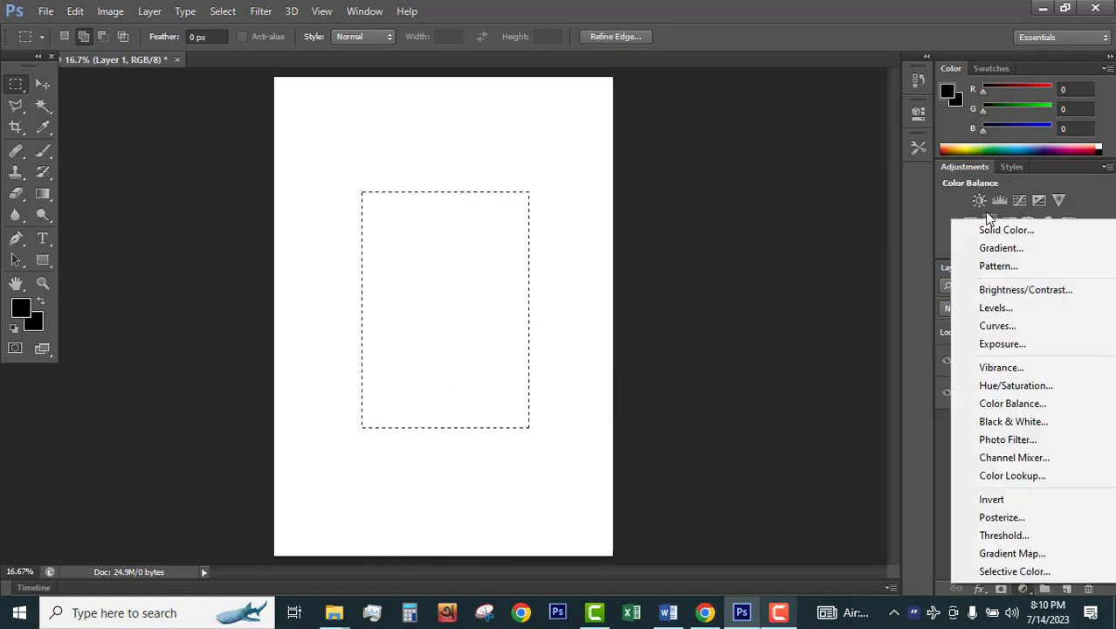
pyautogui.click(1004, 229)
pyautogui.click(757, 213)
pyautogui.click(790, 224)
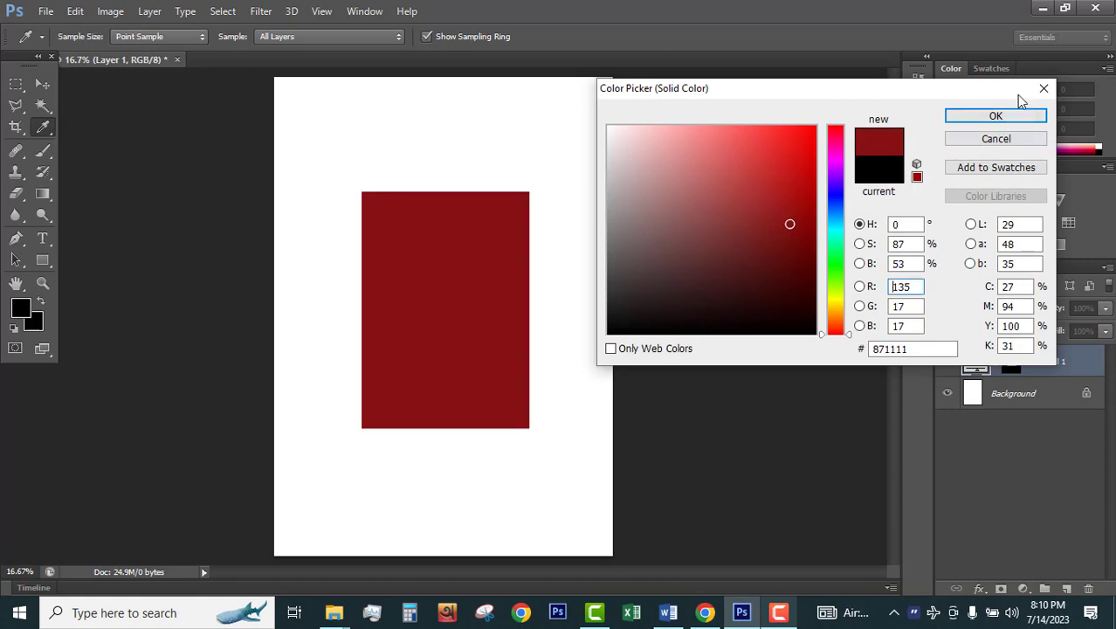
pyautogui.click(994, 116)
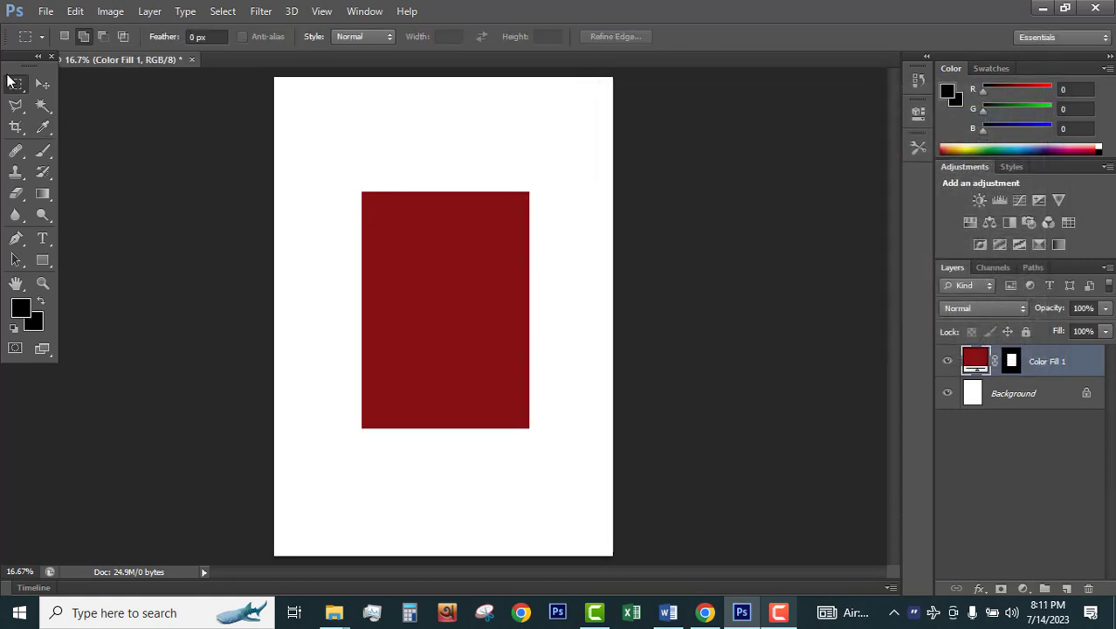
pyautogui.press('v')
pyautogui.press('m')
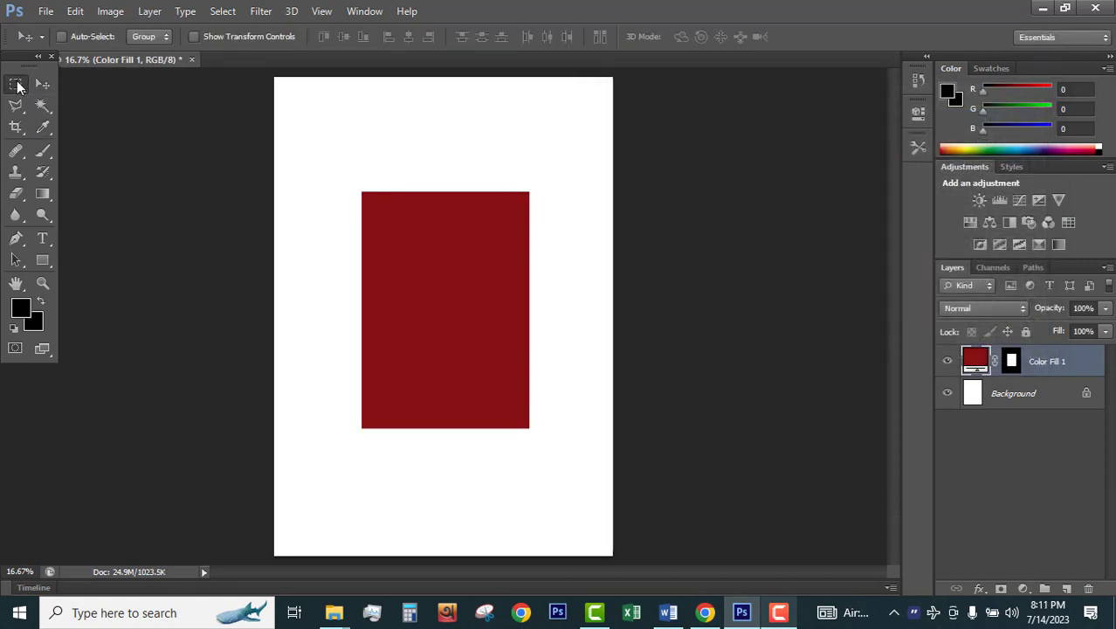
pyautogui.moveTo(325, 163); pyautogui.dragTo(408, 261)
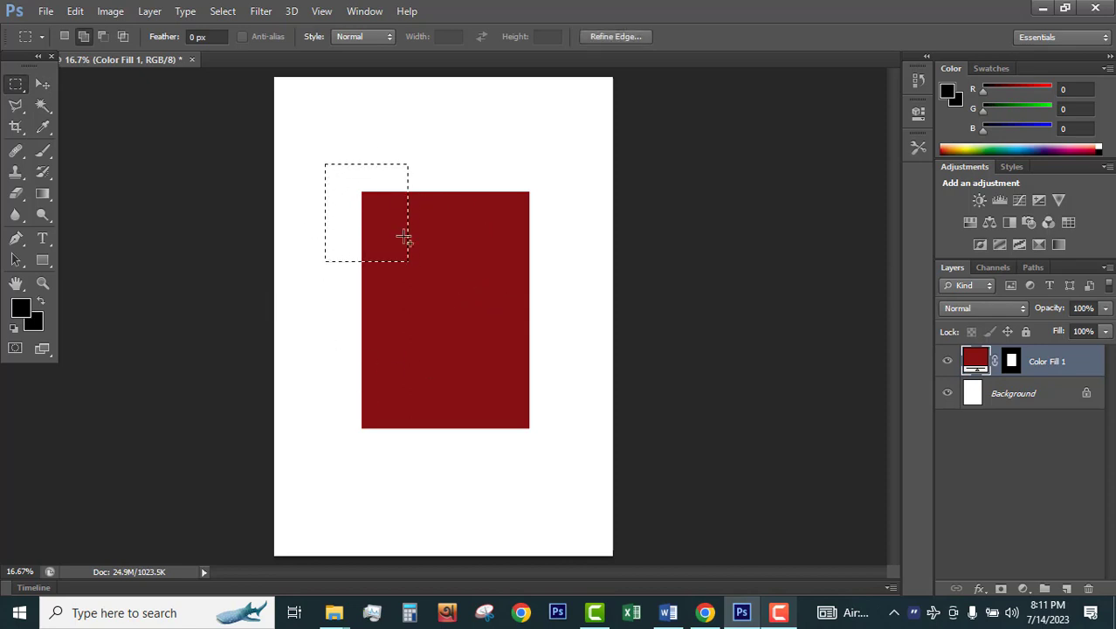
pyautogui.hotkey('ctrl', 'd')
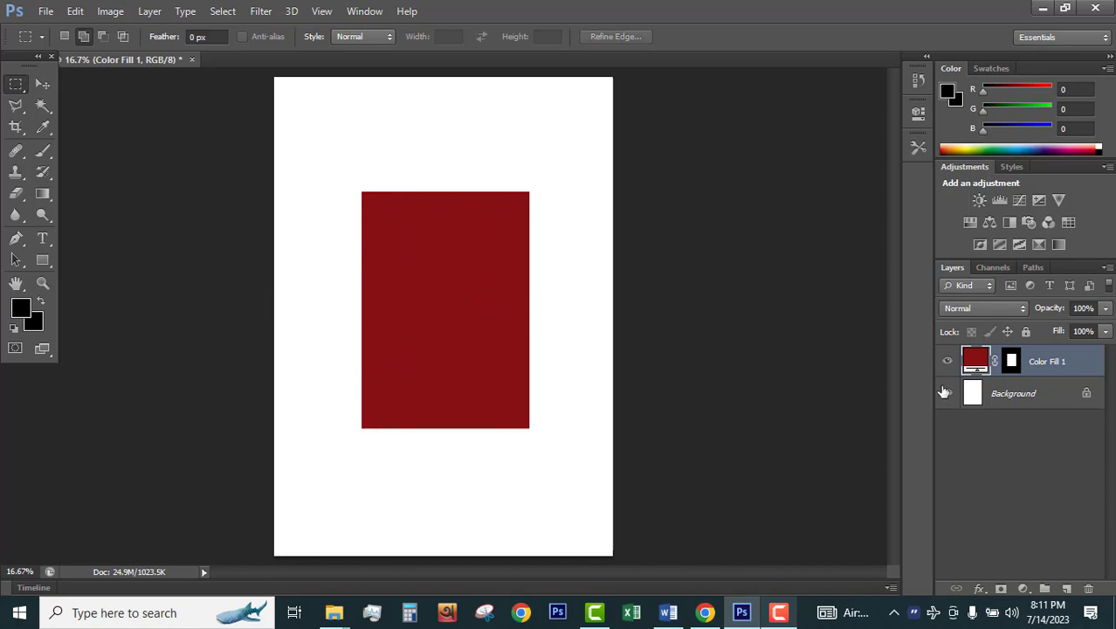
# Target the fill's layer mask, draw a closed Pen path curving across the rectangle's upper-left corner, and convert it to a selection
pyautogui.click(1011, 362)
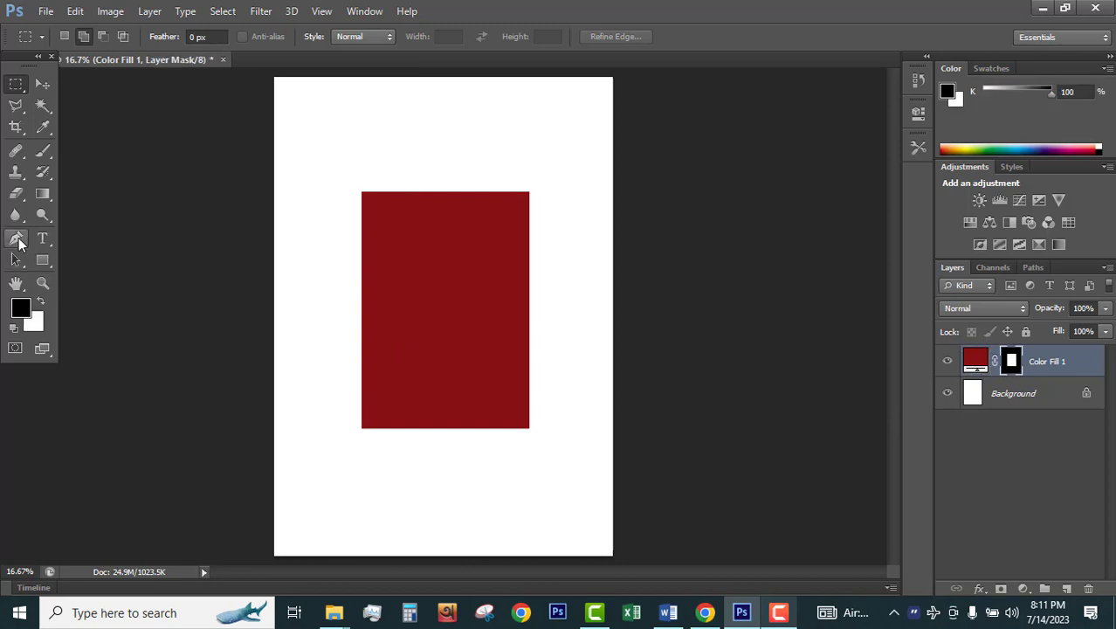
pyautogui.click(17, 240)
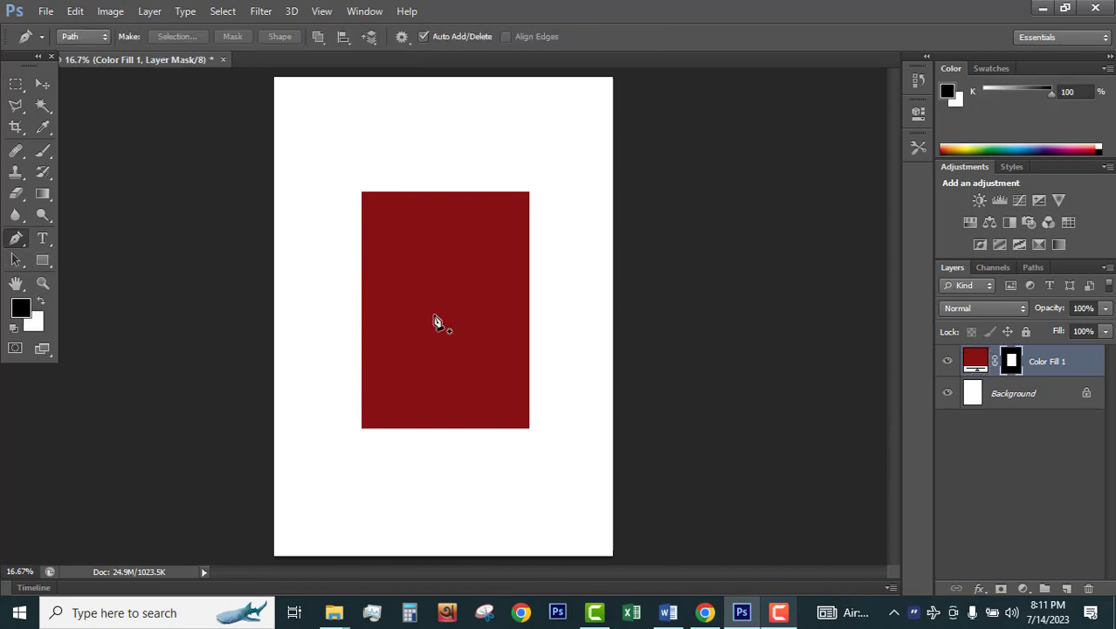
pyautogui.click(360, 352)
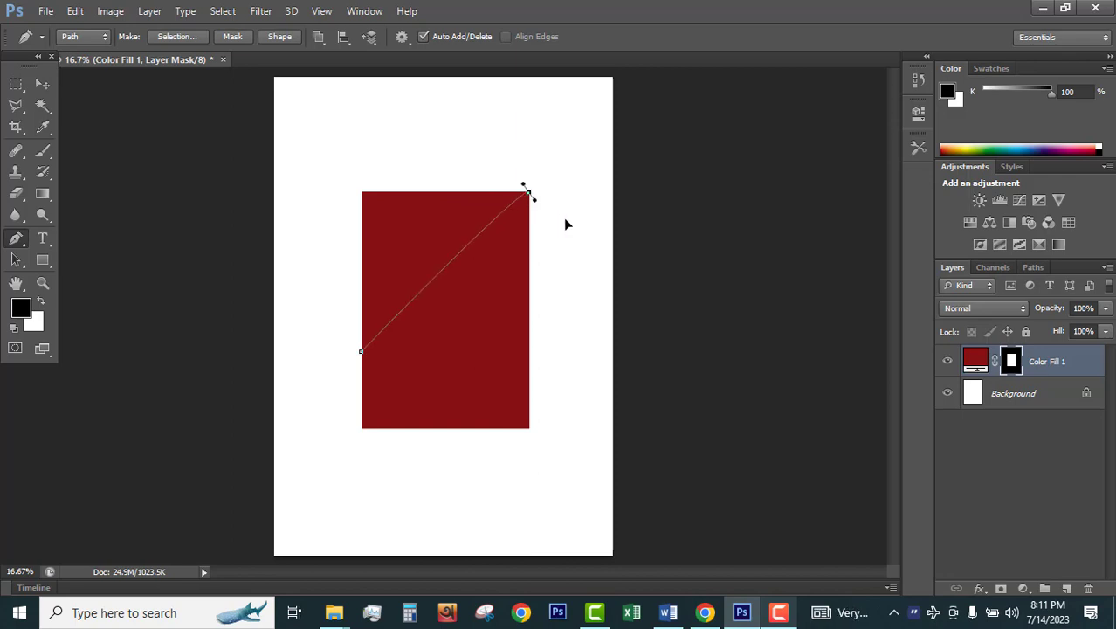
pyautogui.moveTo(565, 224); pyautogui.dragTo(696, 176)
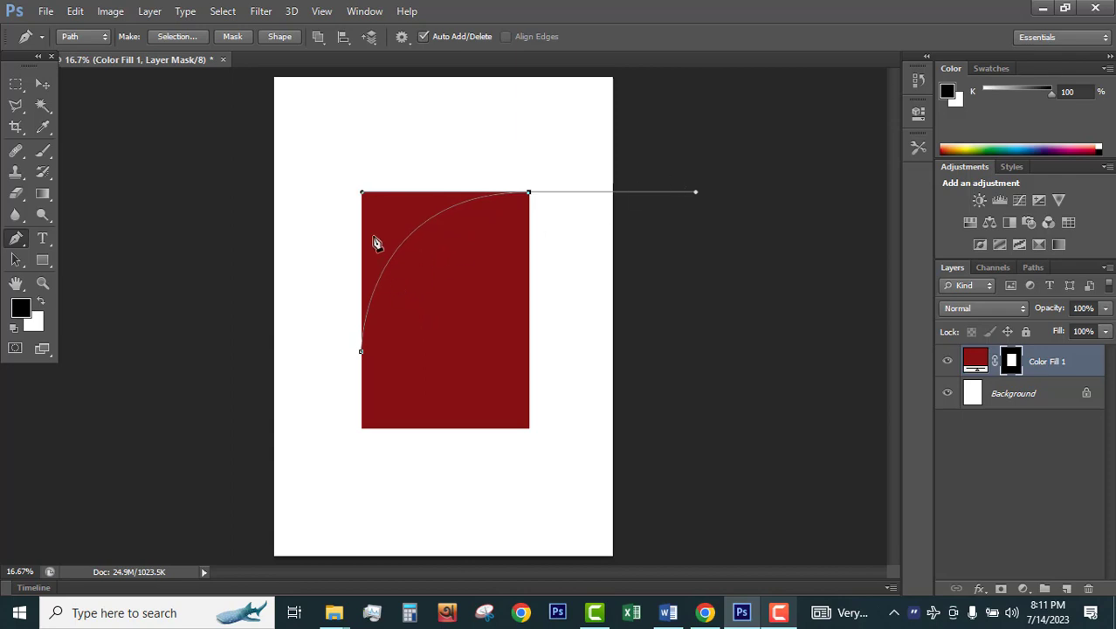
pyautogui.click(529, 193)
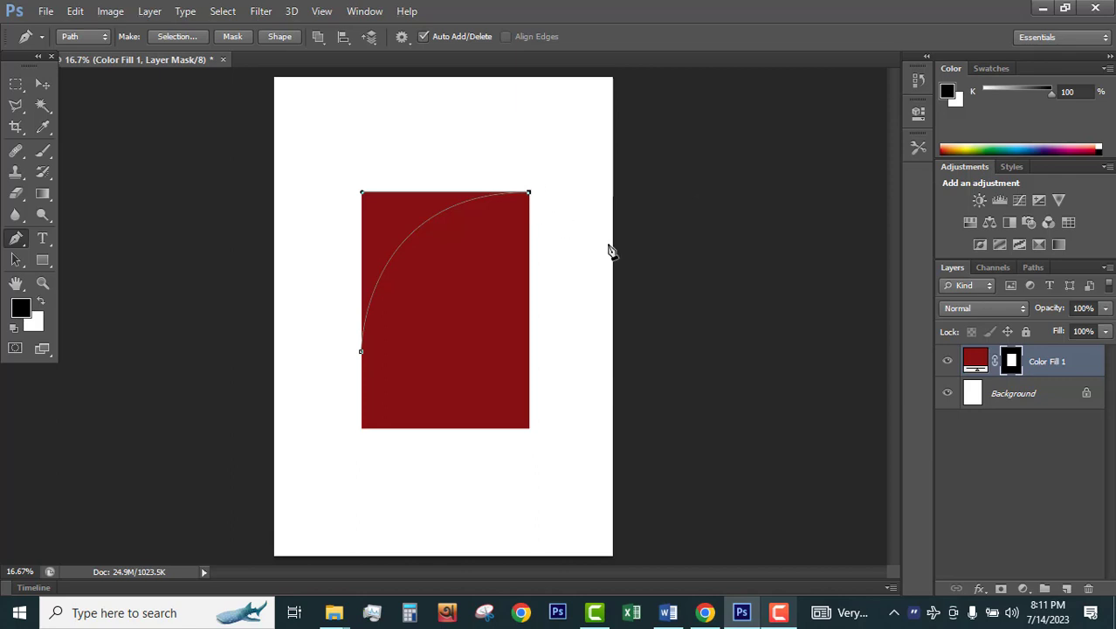
pyautogui.click(361, 122)
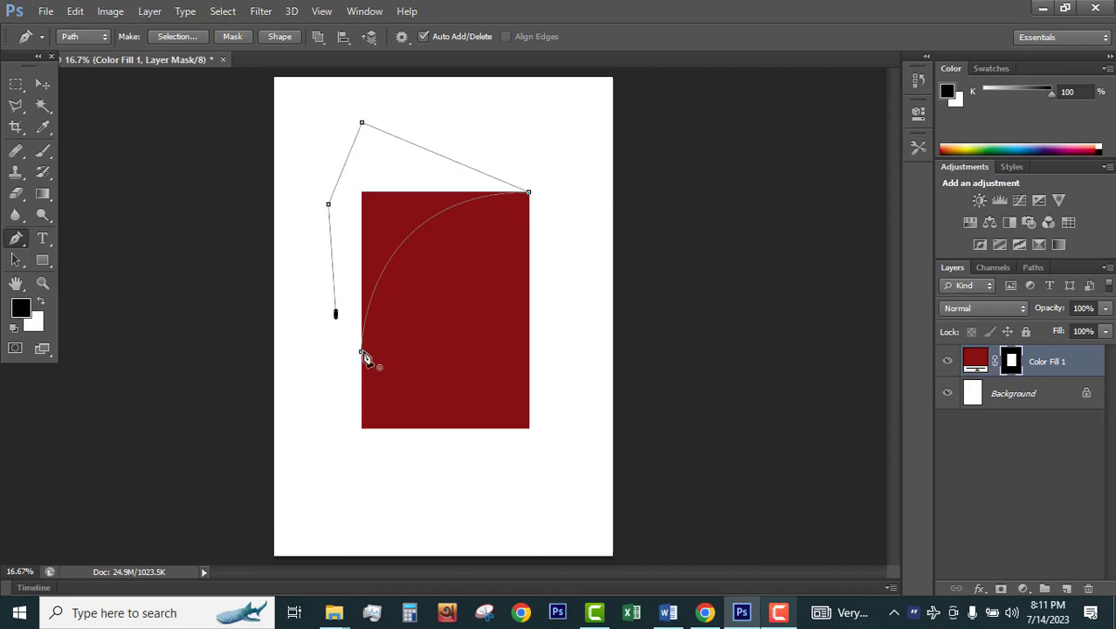
pyautogui.click(362, 351)
pyautogui.hotkey('ctrl', 'Return')
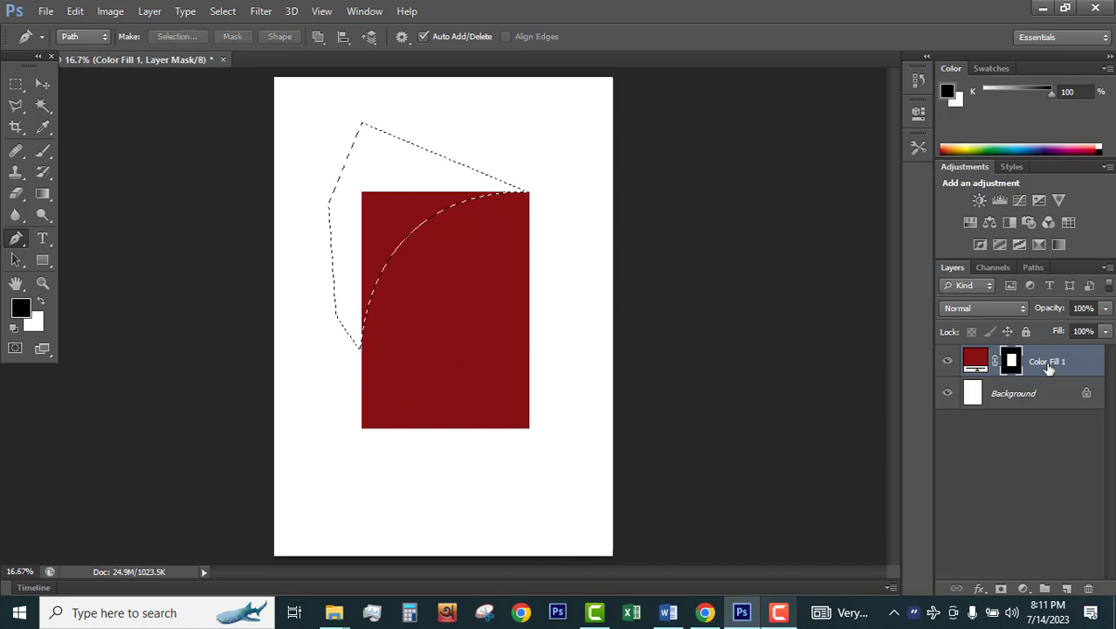
# Brush black over the selected corner on the layer mask, deselect, and move the shape to the page's upper-right area
pyautogui.press('b')
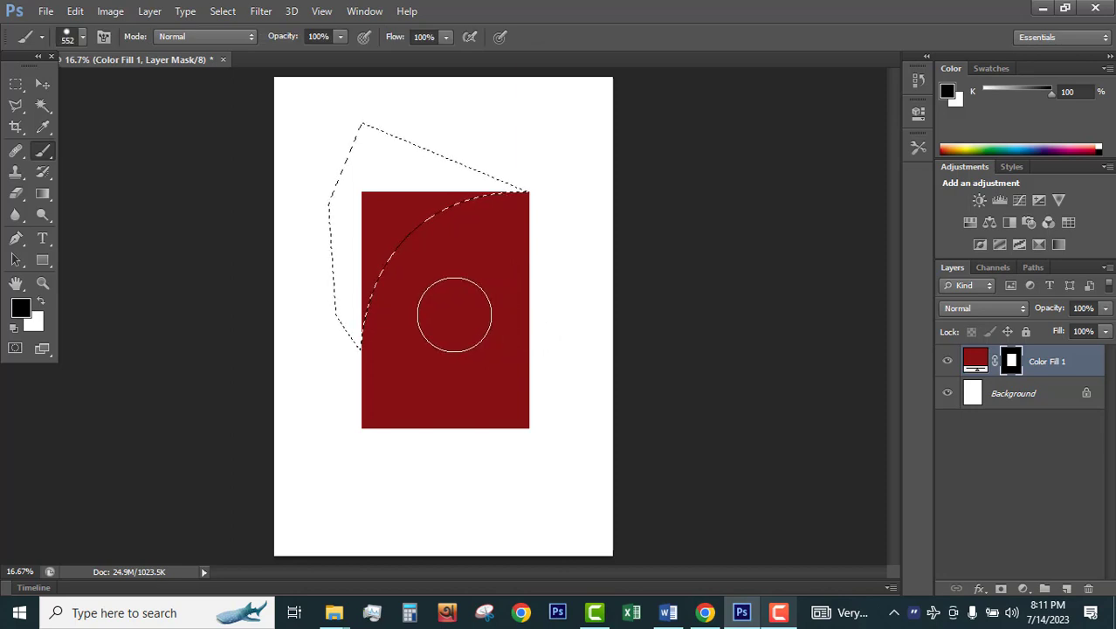
pyautogui.moveTo(366, 234)
pyautogui.mouseDown()
pyautogui.moveTo(427, 233)
pyautogui.moveTo(397, 231)
pyautogui.moveTo(405, 255)
pyautogui.moveTo(432, 263)
pyautogui.moveTo(400, 256)
pyautogui.moveTo(453, 259)
pyautogui.moveTo(373, 259)
pyautogui.moveTo(478, 263)
pyautogui.moveTo(426, 269)
pyautogui.moveTo(393, 2)
pyautogui.moveTo(402, 280)
pyautogui.moveTo(365, 12)
pyautogui.moveTo(414, 387)
pyautogui.moveTo(371, 4)
pyautogui.moveTo(424, 424)
pyautogui.moveTo(383, 77)
pyautogui.moveTo(421, 221)
pyautogui.moveTo(349, 232)
pyautogui.moveTo(427, 214)
pyautogui.moveTo(459, 418)
pyautogui.moveTo(452, 438)
pyautogui.moveTo(416, 426)
pyautogui.moveTo(453, 403)
pyautogui.mouseUp()
pyautogui.moveTo(514, 236)
pyautogui.mouseDown()
pyautogui.moveTo(386, 200)
pyautogui.moveTo(340, 251)
pyautogui.moveTo(335, 358)
pyautogui.mouseUp()
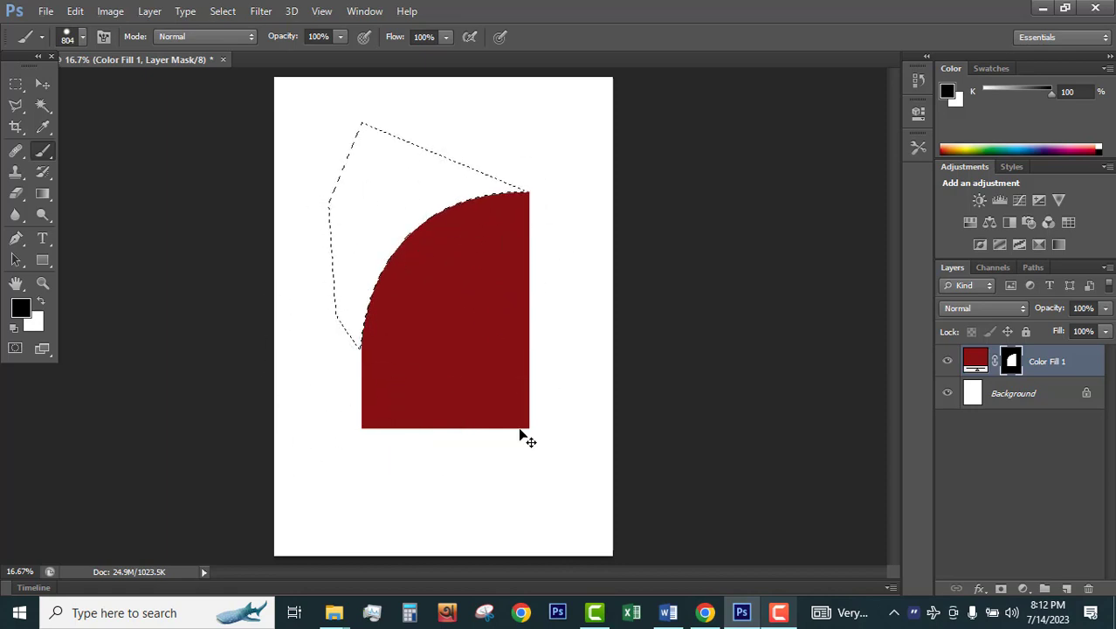
pyautogui.hotkey('ctrl', 'd')
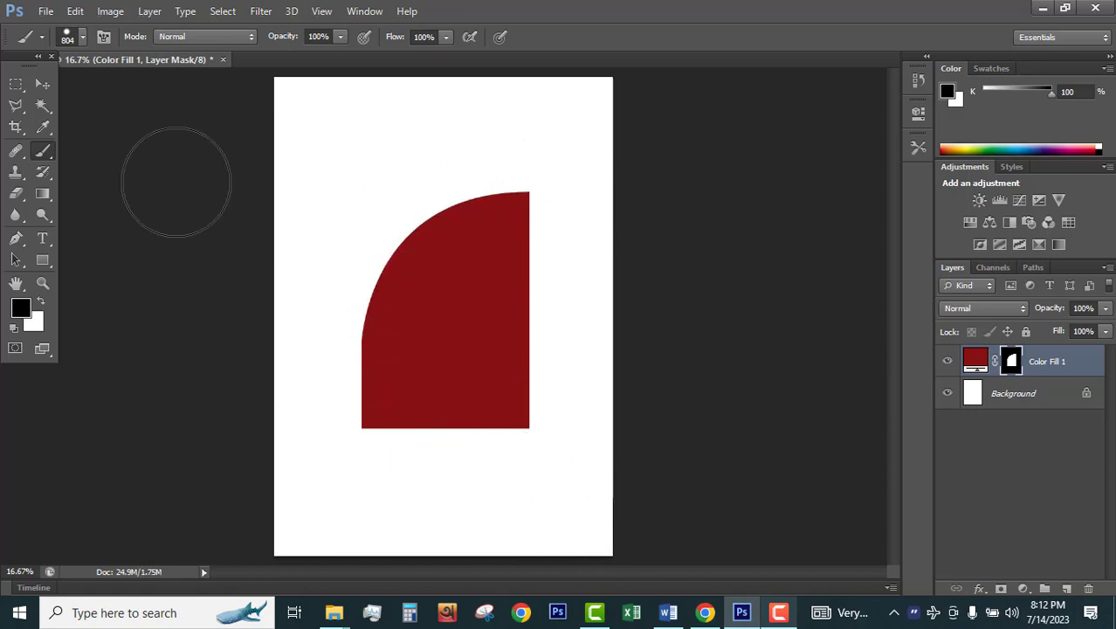
pyautogui.click(45, 85)
pyautogui.moveTo(448, 316); pyautogui.dragTo(536, 236)
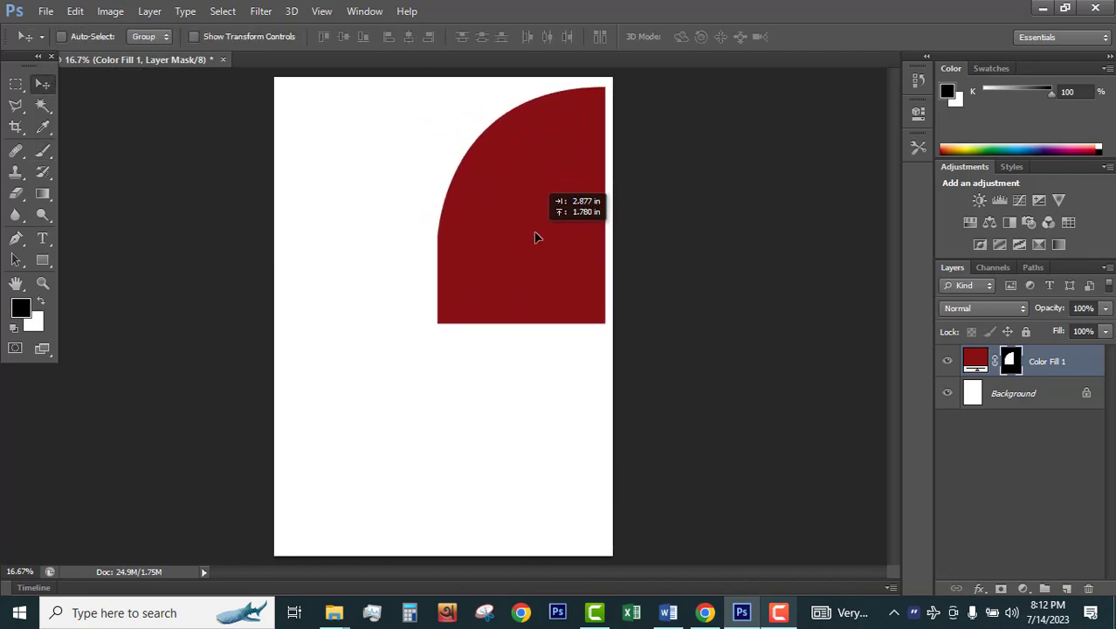
# Select a rectangle in the page's lower-left area with the marquee and add a Solid Color fill layer in dark red #7d0808
pyautogui.click(16, 84)
pyautogui.moveTo(289, 282); pyautogui.dragTo(429, 506)
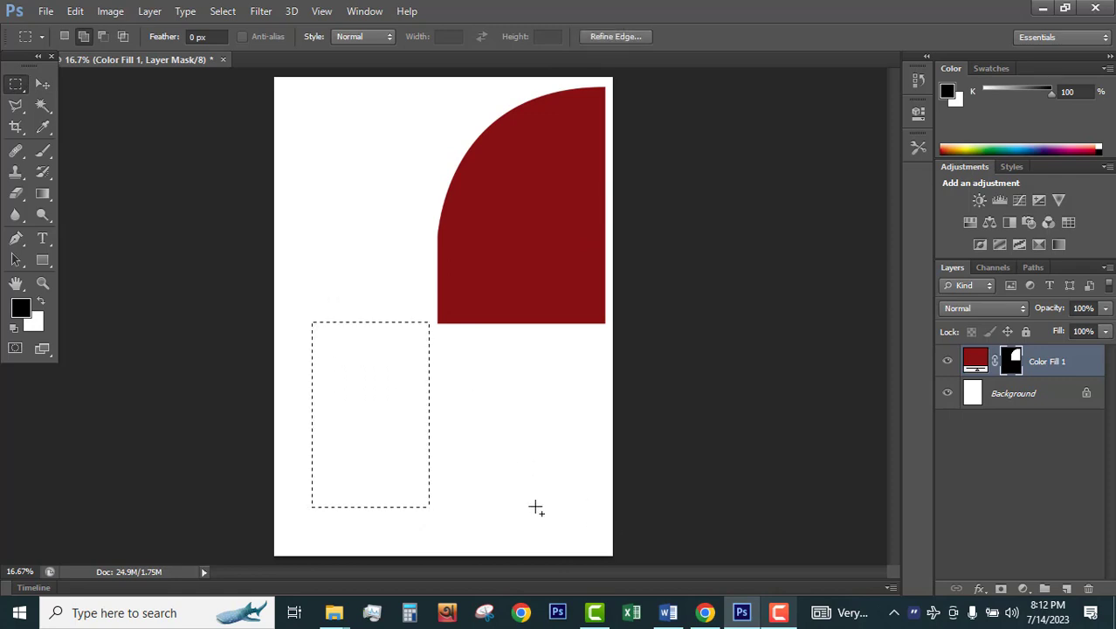
pyautogui.click(1023, 588)
pyautogui.click(1005, 240)
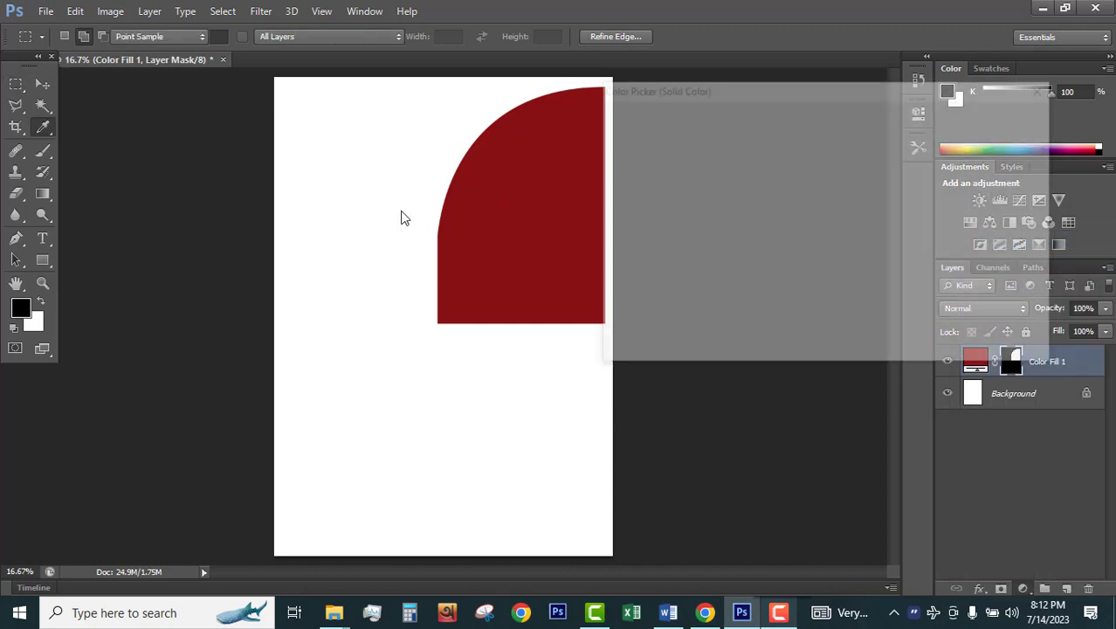
pyautogui.click(803, 233)
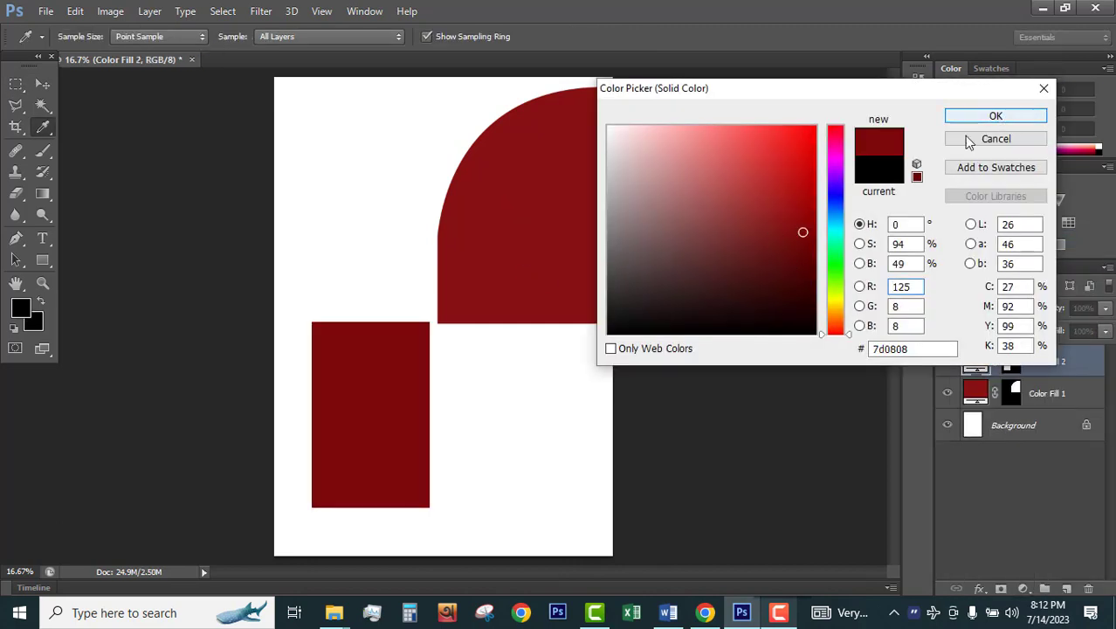
pyautogui.click(987, 118)
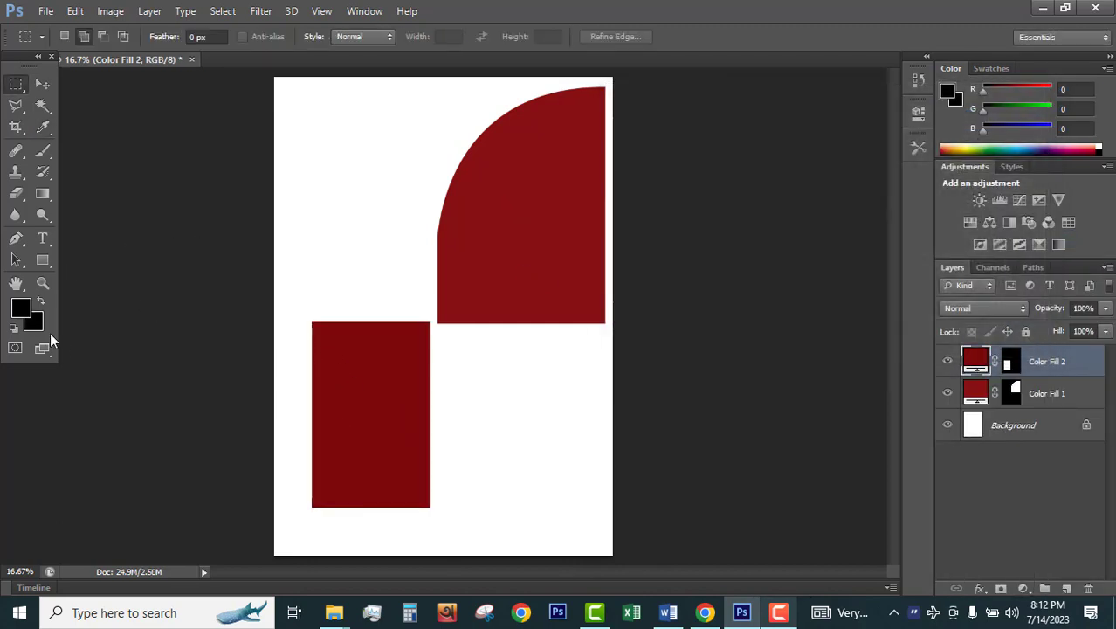
pyautogui.click(42, 259)
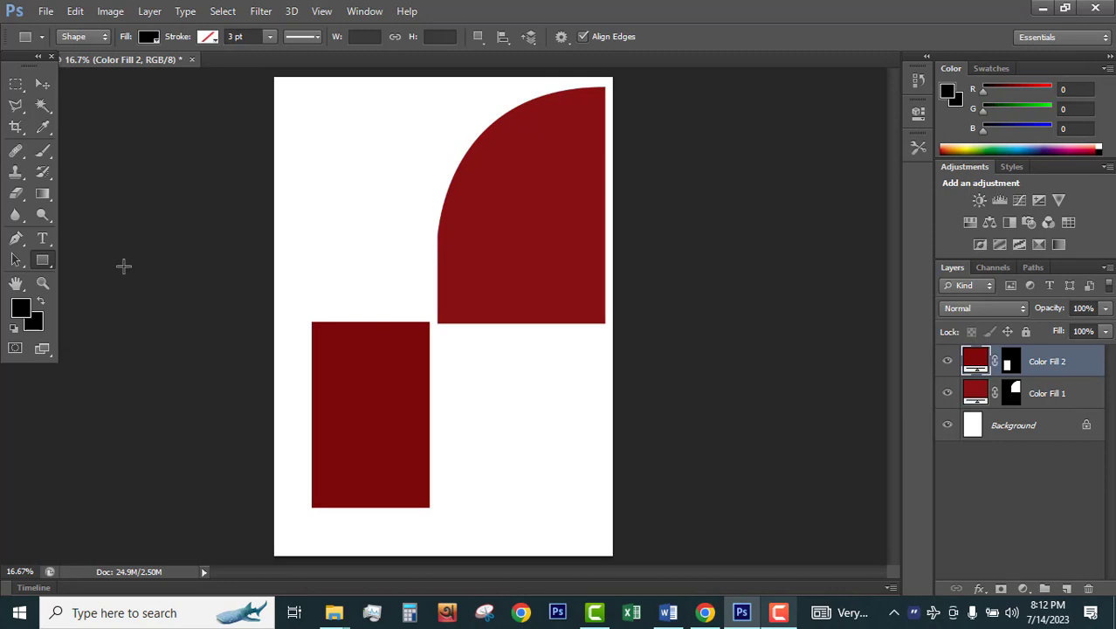
pyautogui.click(368, 278)
pyautogui.click(510, 255)
pyautogui.moveTo(50, 259); pyautogui.dragTo(104, 273)
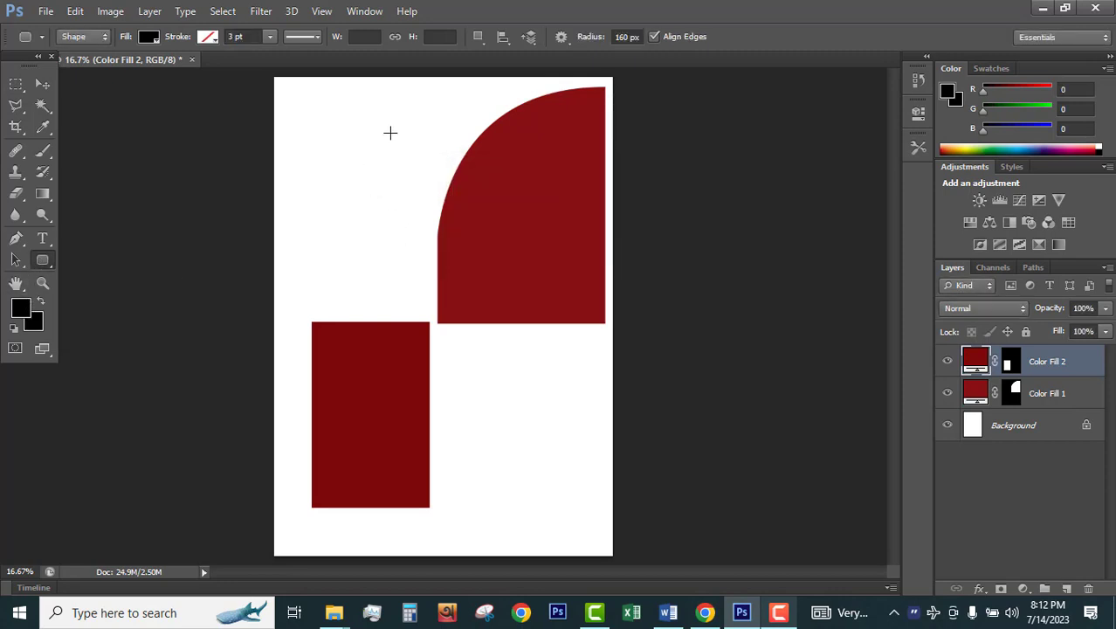
pyautogui.moveTo(349, 152); pyautogui.dragTo(394, 220)
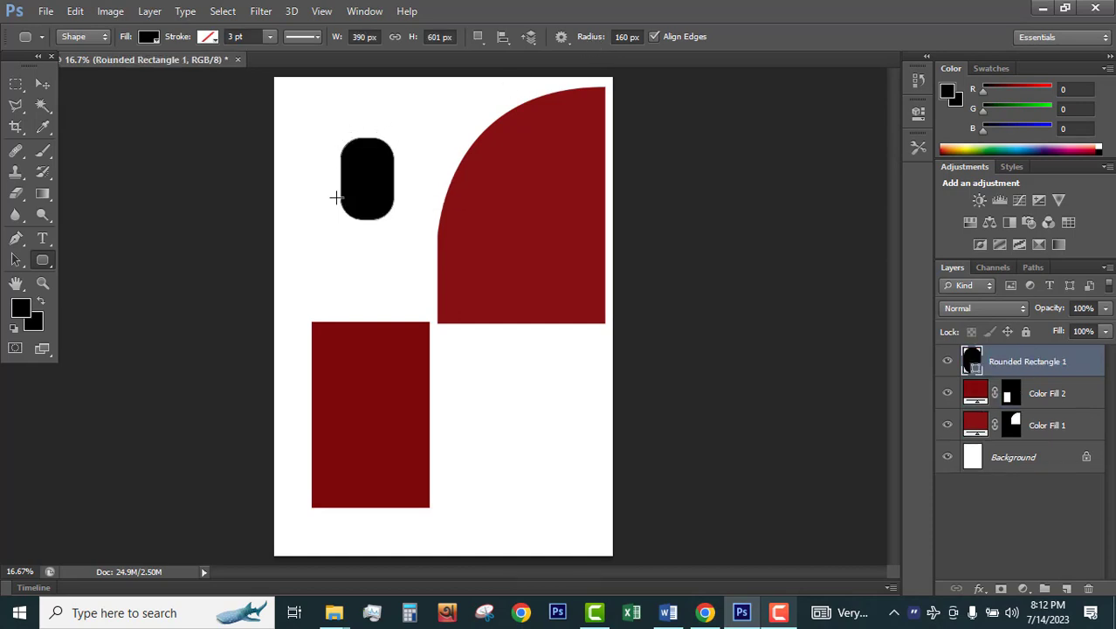
pyautogui.moveTo(974, 365); pyautogui.dragTo(1087, 588)
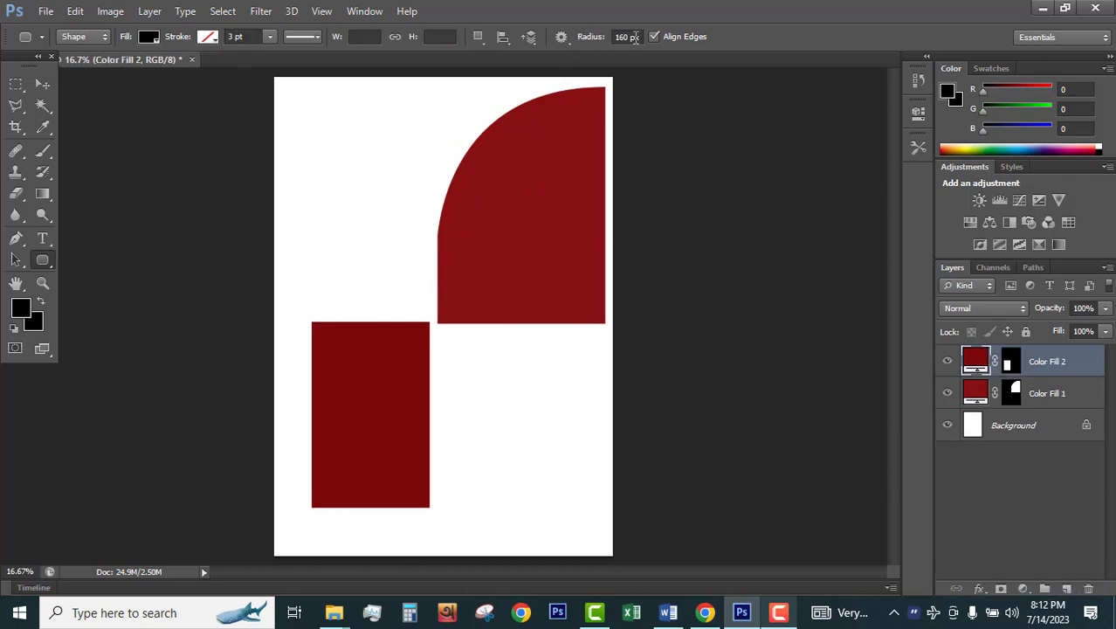
# Draw a 708 × 1033 px rounded rectangle with a 200 px radius and move it onto the lower-left rectangle, aligned to its upper-left corner
pyautogui.press('Return')
pyautogui.click(587, 249)
pyautogui.moveTo(644, 36); pyautogui.dragTo(608, 31)
pyautogui.moveTo(315, 135); pyautogui.dragTo(401, 256)
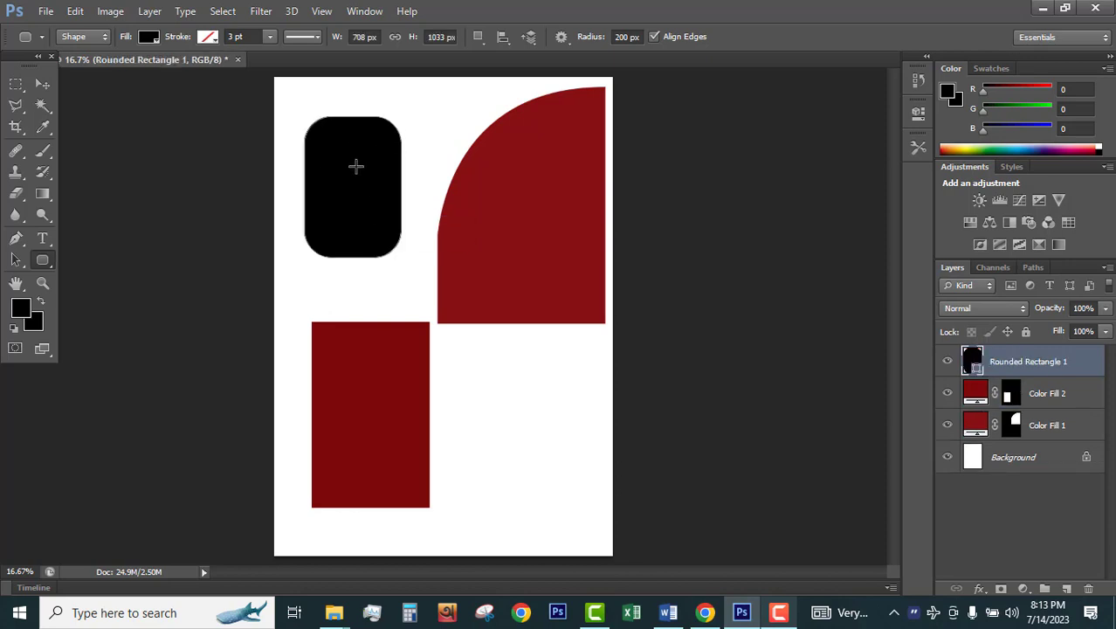
pyautogui.click(43, 83)
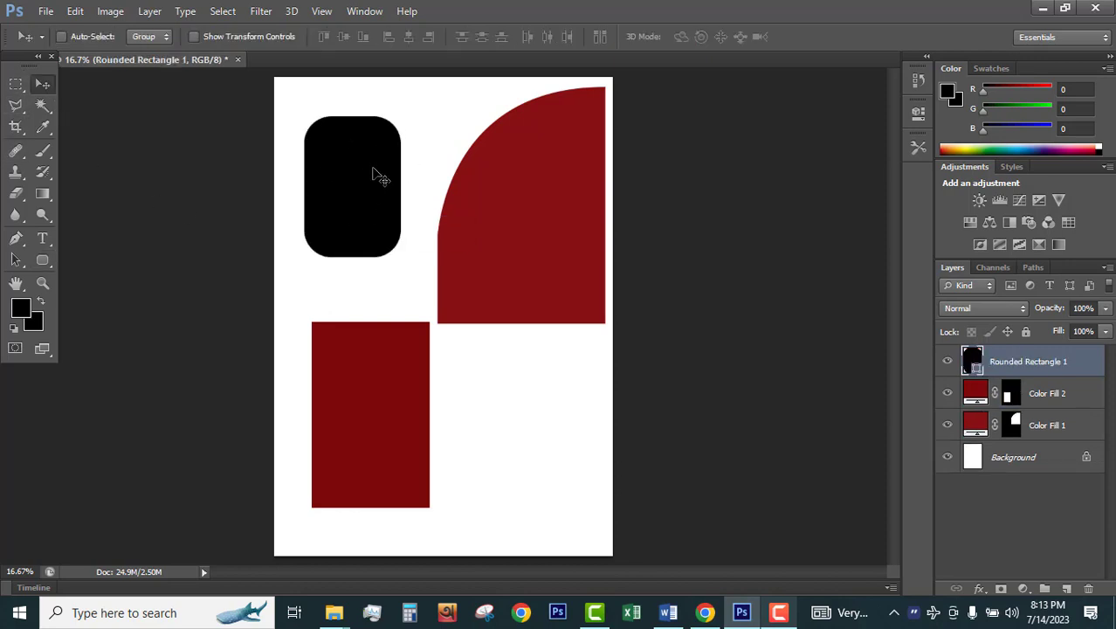
pyautogui.moveTo(371, 180); pyautogui.dragTo(389, 373)
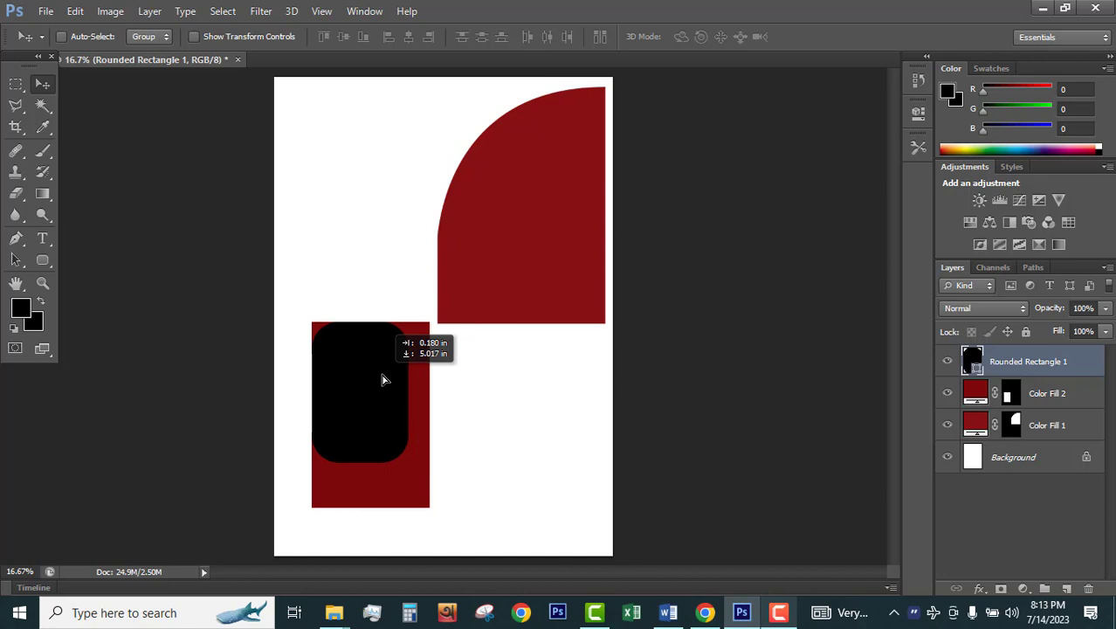
# Nudge the black rounded rectangle flush with the upper-left corner of the lower-left red rectangle
pyautogui.moveTo(381, 379); pyautogui.dragTo(381, 379)
pyautogui.hotkey('ctrl', '+')
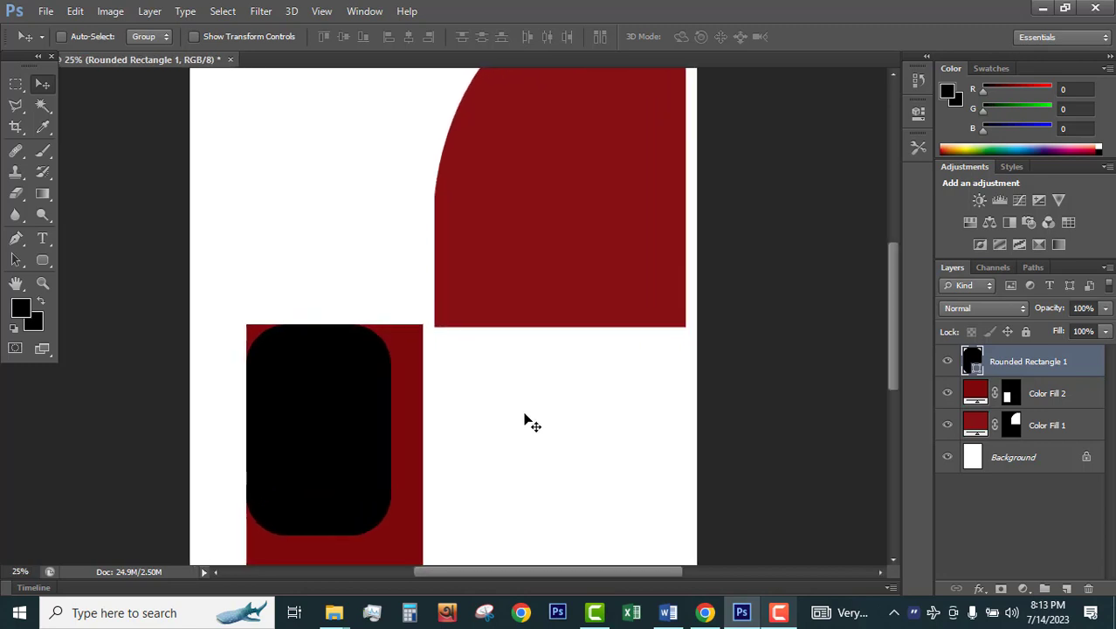
pyautogui.hotkey('ctrl', '+')
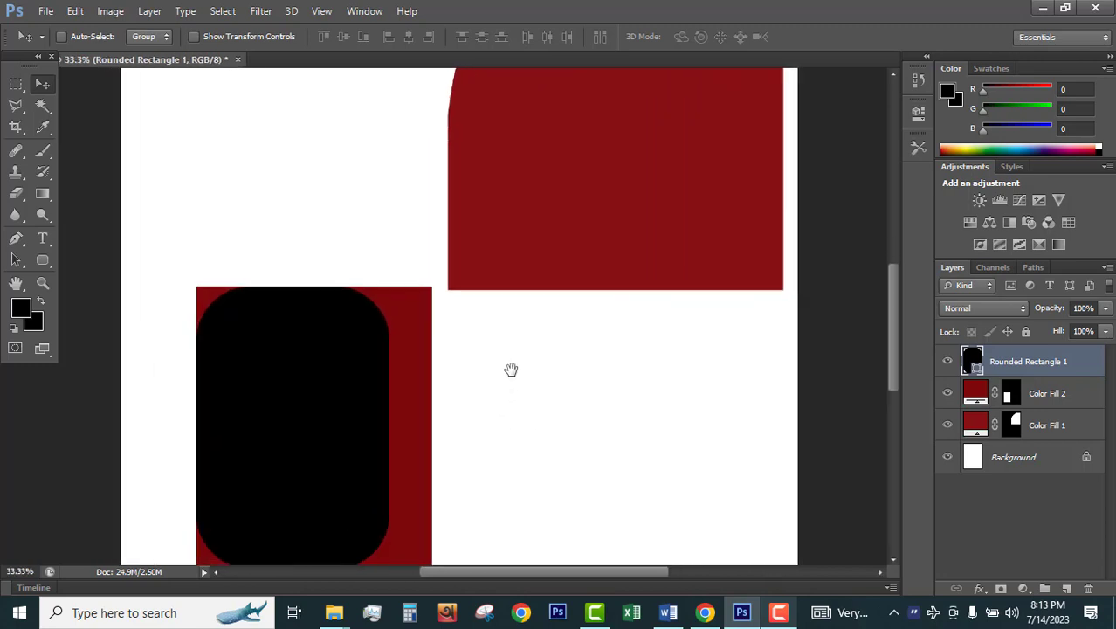
pyautogui.press('Down')
pyautogui.press('Down')
pyautogui.press('Down')
pyautogui.press('Down')
pyautogui.press('Down')
pyautogui.press('Down')
pyautogui.hotkey('ctrl', 'alt', 'a')
pyautogui.press('Delete')
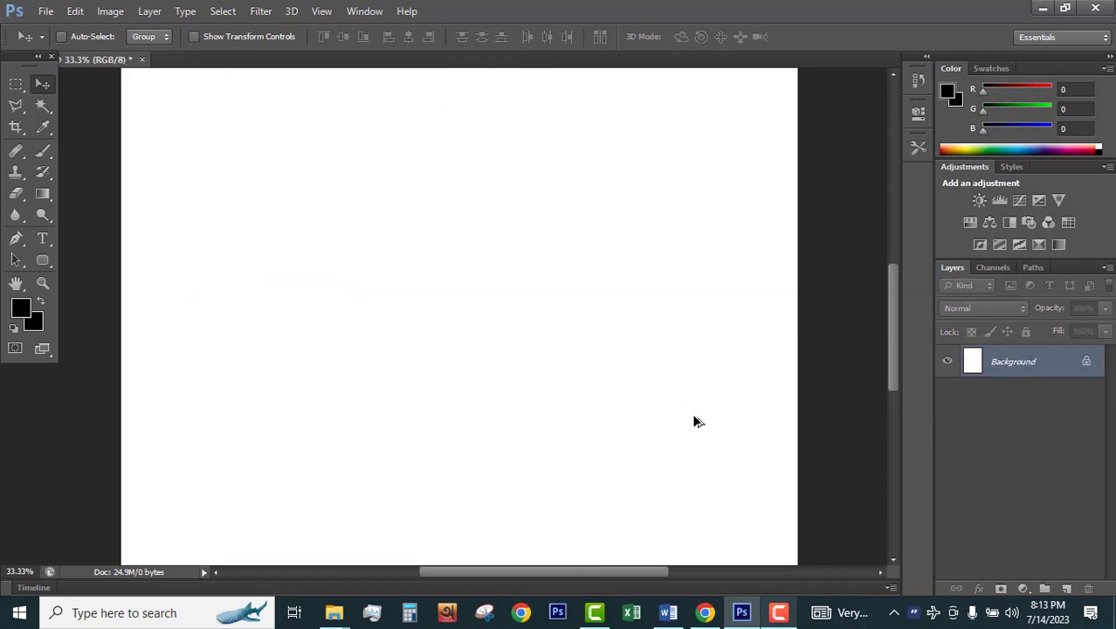
pyautogui.hotkey('ctrl', 'alt', 'z')
pyautogui.hotkey('ctrl', 'alt', 'z')
pyautogui.hotkey('ctrl', 'alt', 'z')
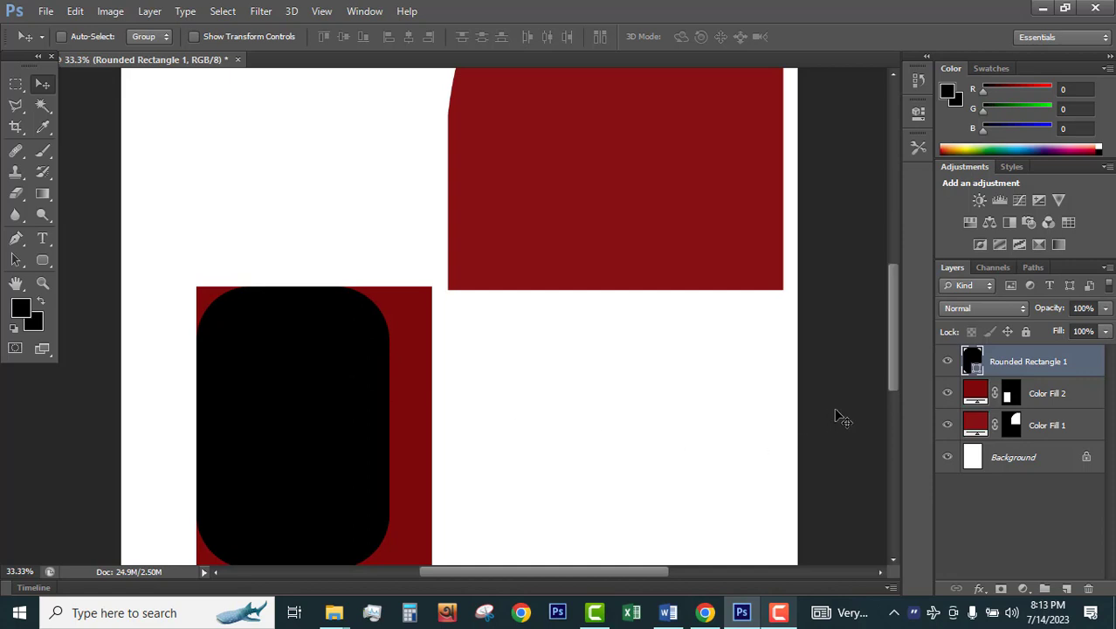
# Load the rounded rectangle's outline as a selection, invert it, and delete the Rounded Rectangle 1 layer
pyautogui.scroll(-5, 842, 419)
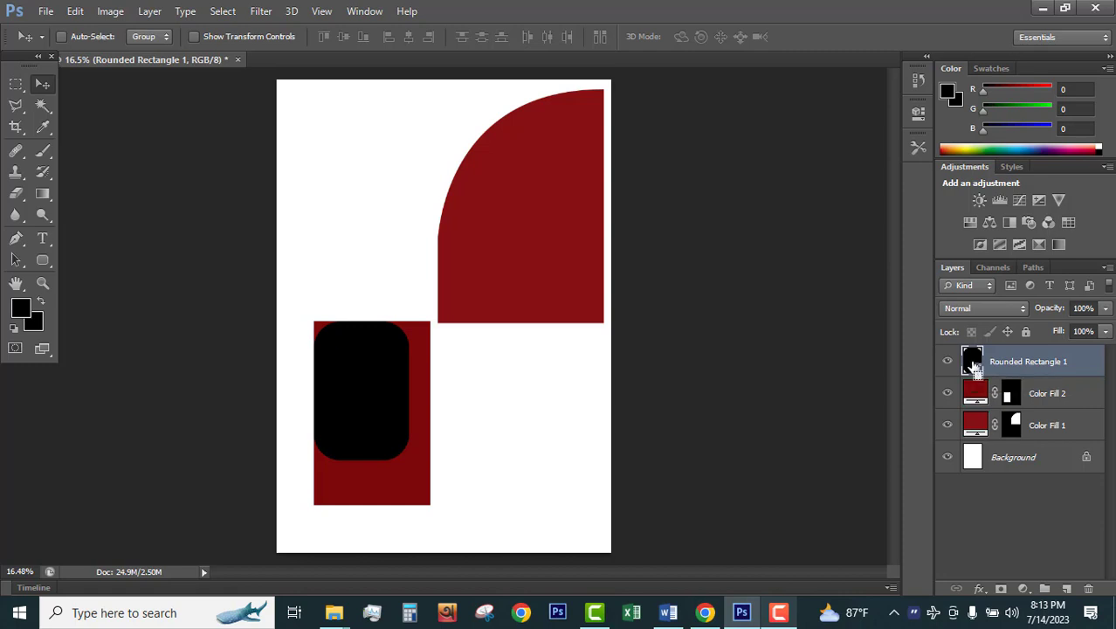
pyautogui.keyDown('ctrl'); pyautogui.click(975, 365); pyautogui.keyUp('ctrl')
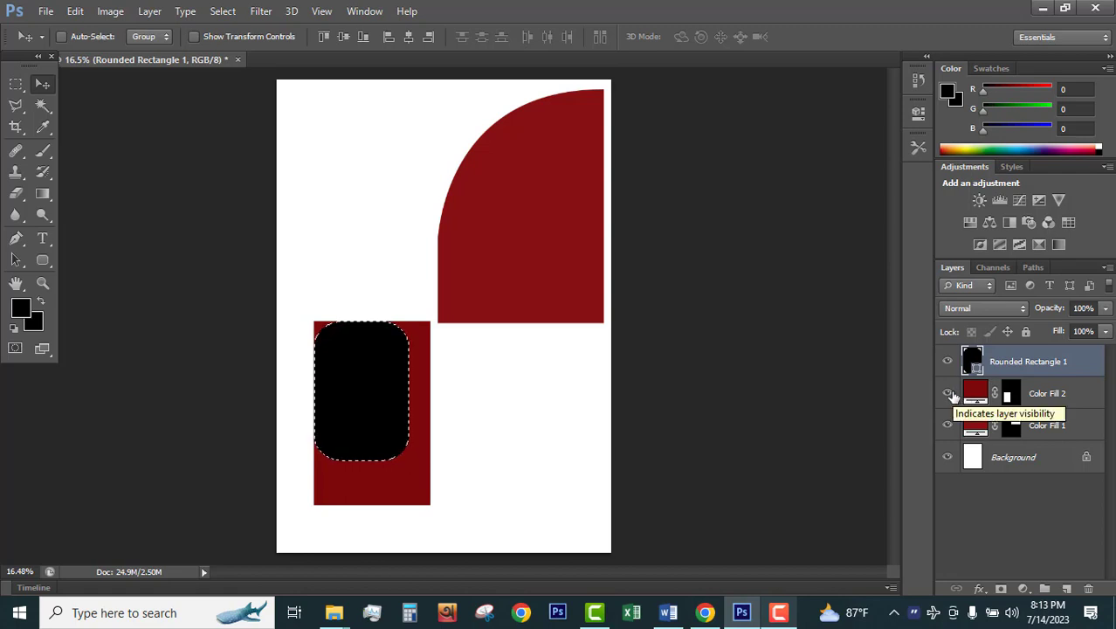
pyautogui.hotkey('ctrl', 'shift', 'i')
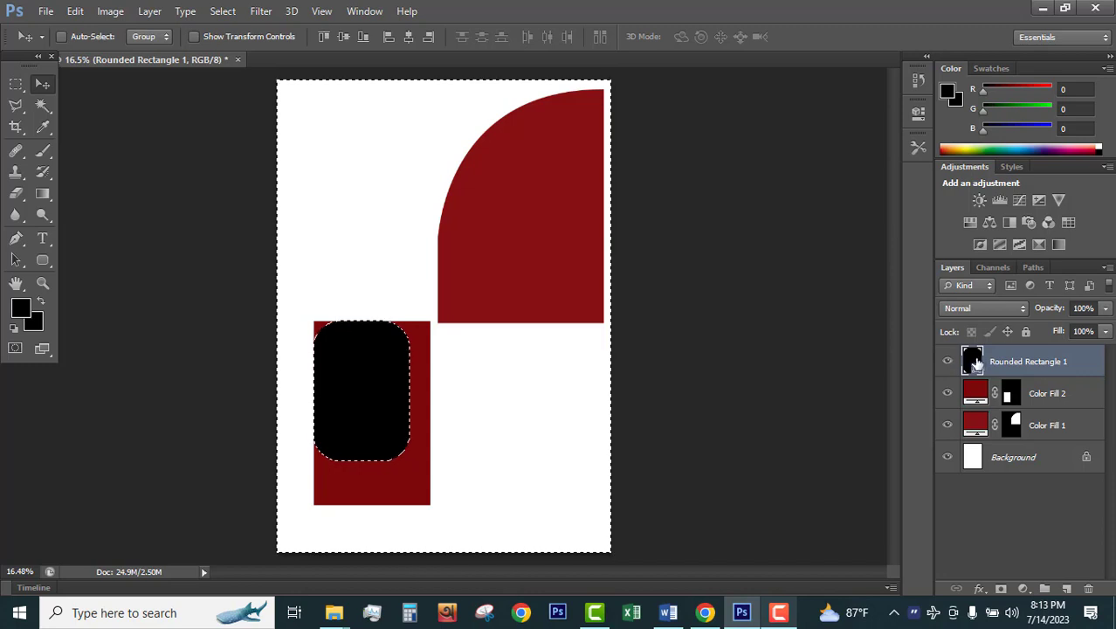
pyautogui.moveTo(974, 362); pyautogui.dragTo(1089, 589)
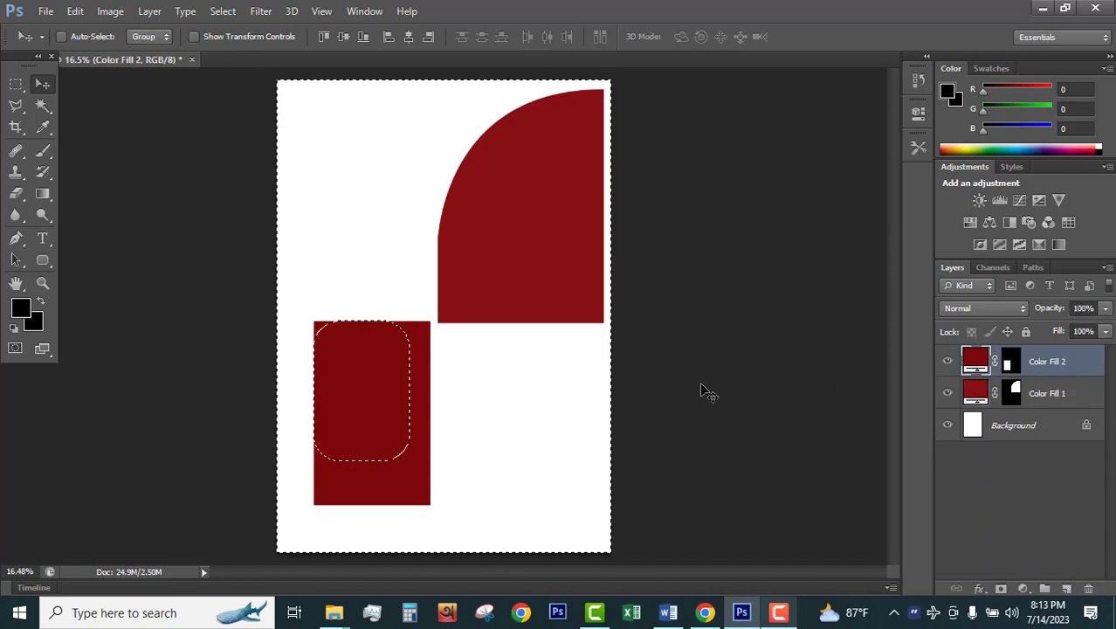
# Brush black on the Color Fill 2 layer mask over the rectangle's upper-left corner outside the curve, and deselect
pyautogui.click(1012, 365)
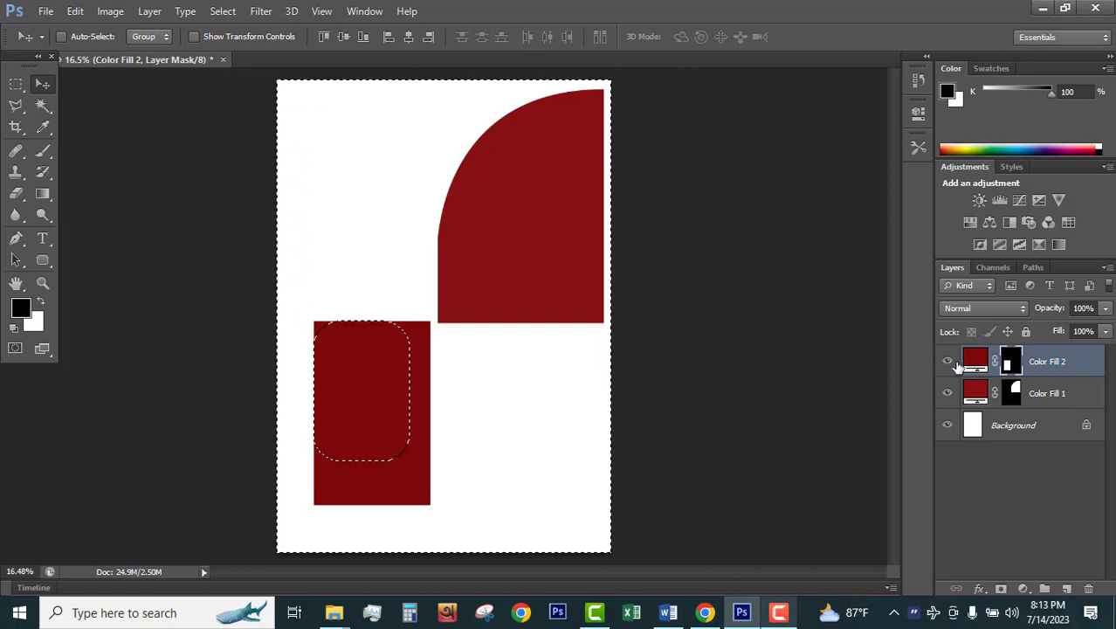
pyautogui.click(947, 361)
pyautogui.click(977, 360)
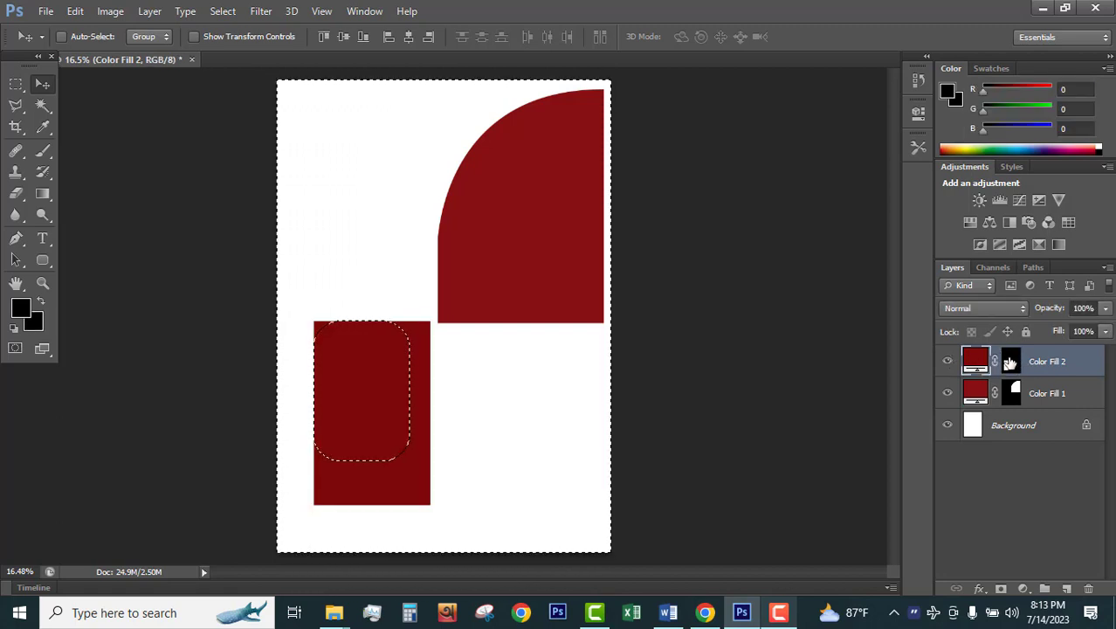
pyautogui.click(1009, 362)
pyautogui.press('b')
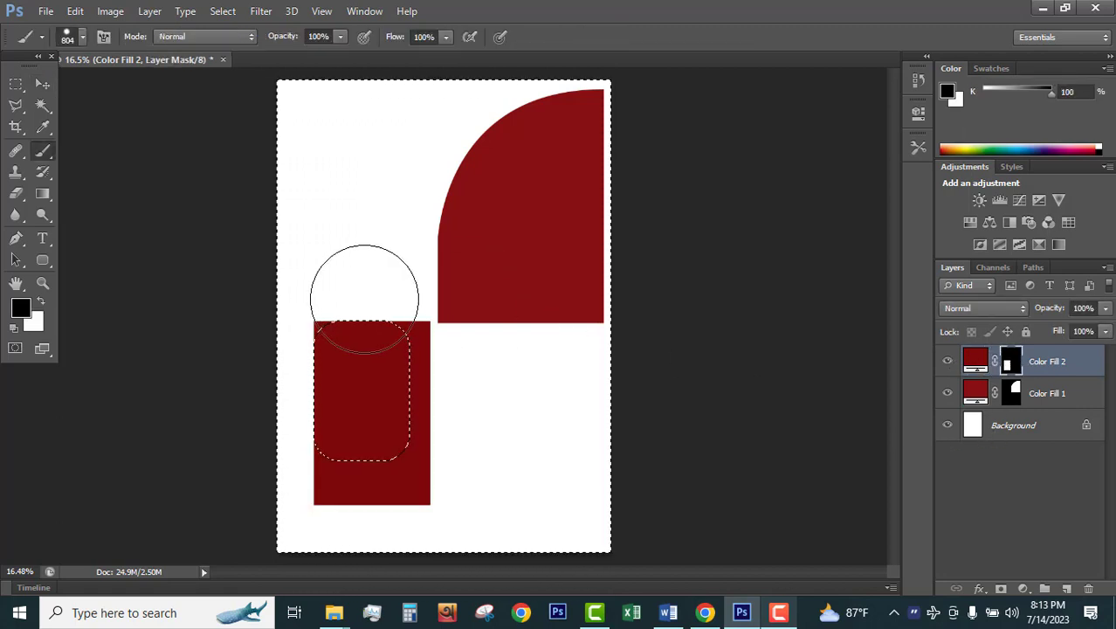
pyautogui.moveTo(327, 340); pyautogui.dragTo(264, 297)
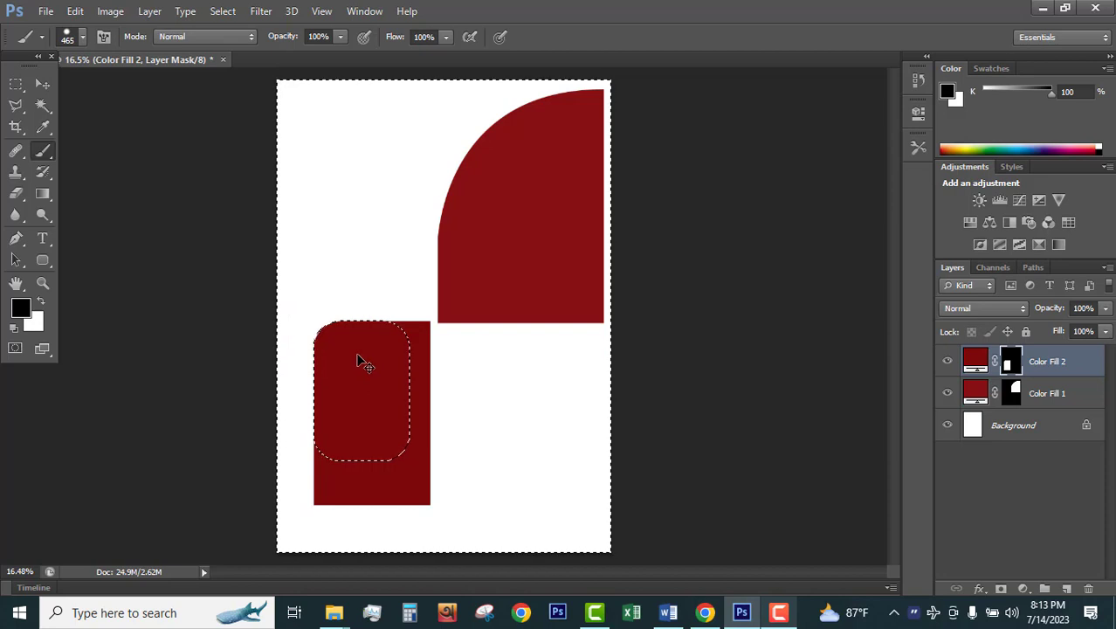
pyautogui.hotkey('ctrl', 'd')
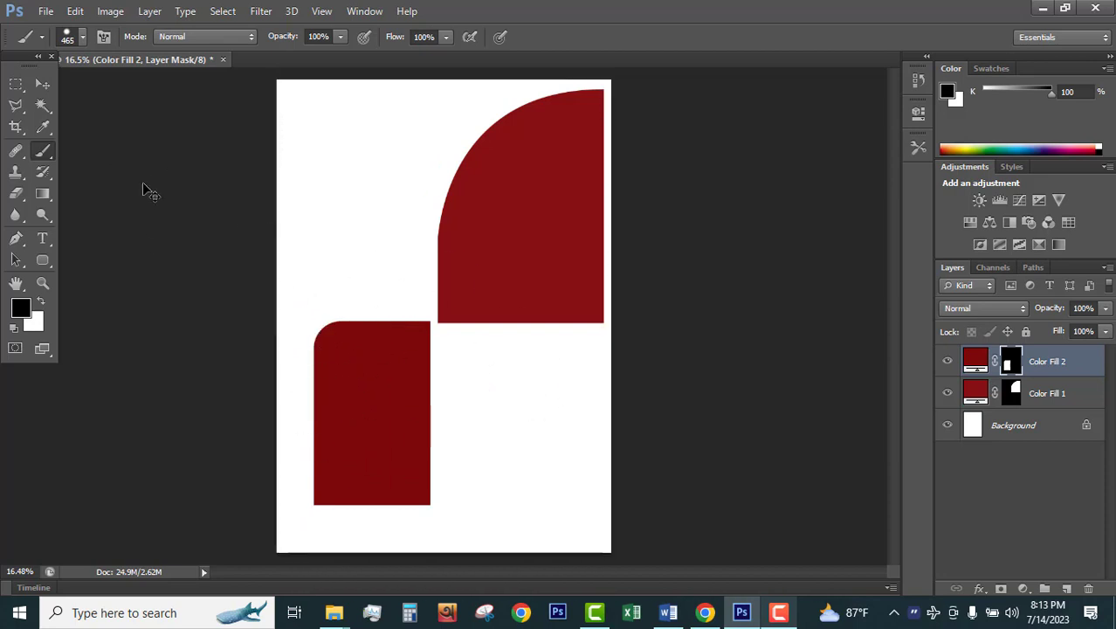
pyautogui.hotkey('ctrl', '+')
pyautogui.hotkey('ctrl', '+')
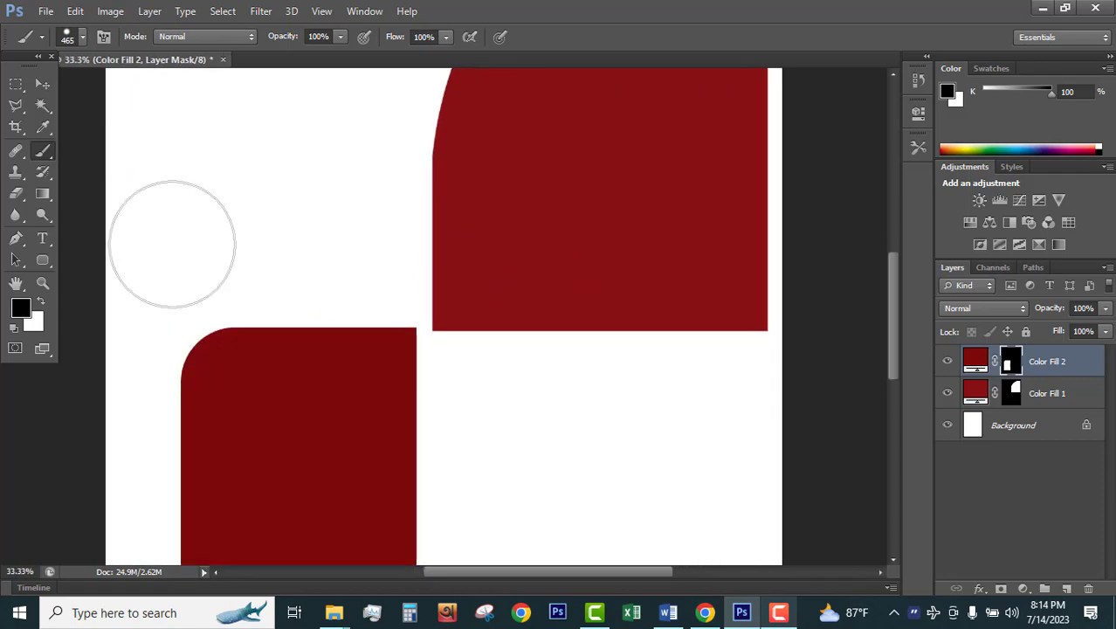
pyautogui.moveTo(481, 402); pyautogui.dragTo(488, 314)
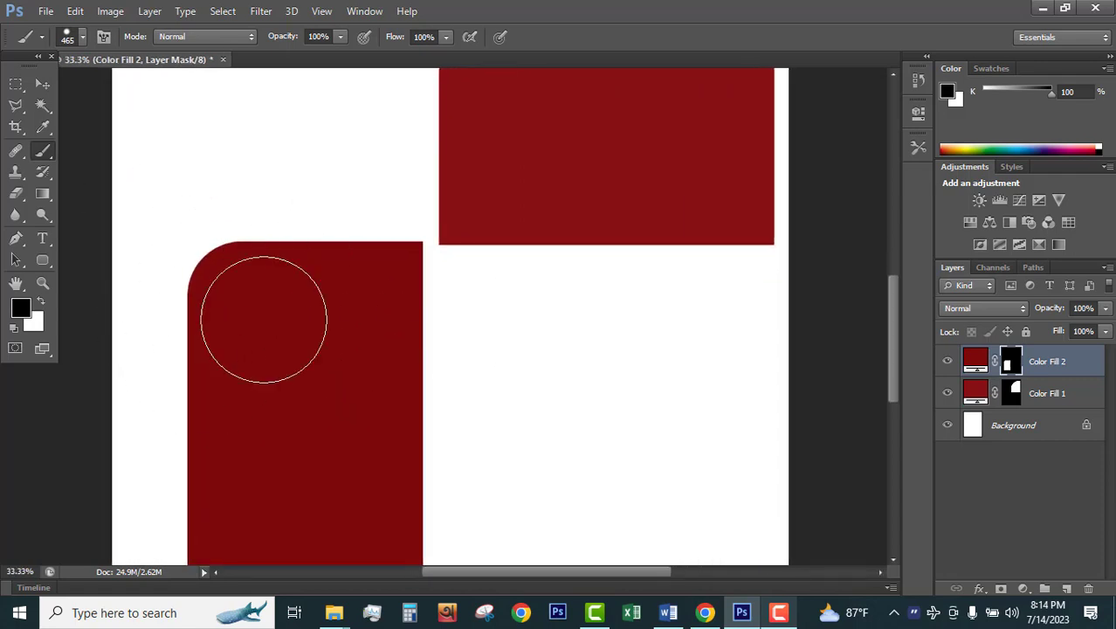
pyautogui.press('v')
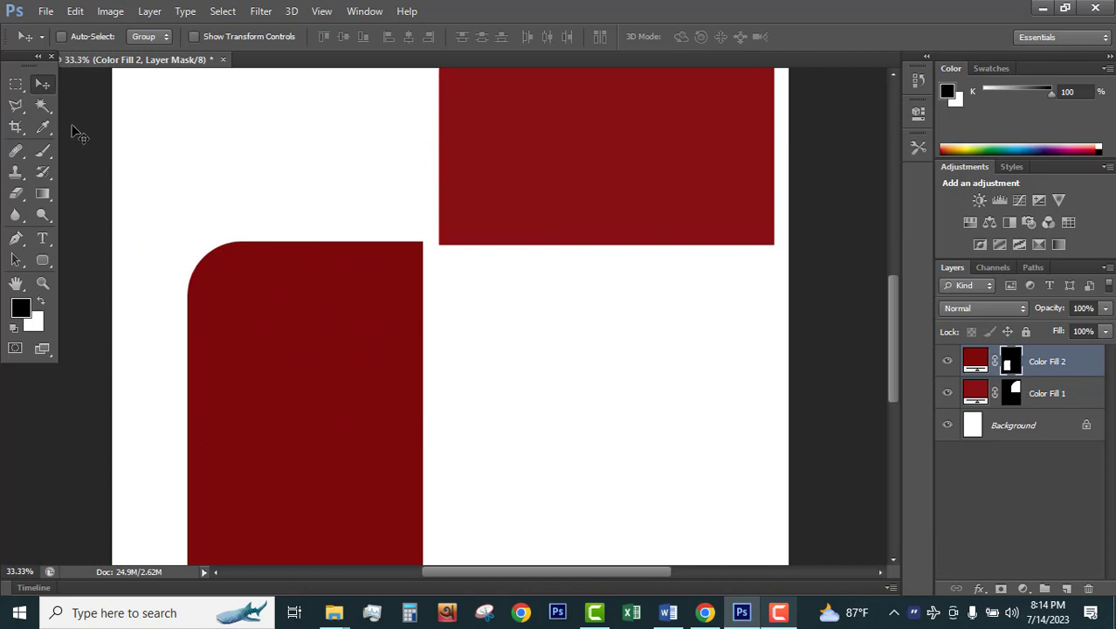
pyautogui.click(42, 259)
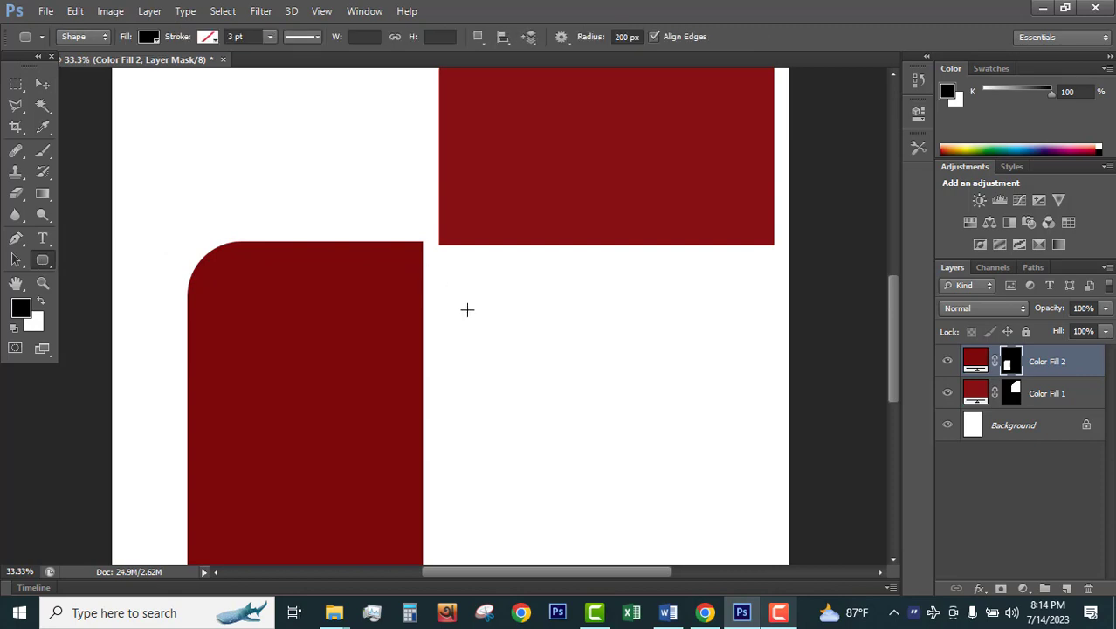
pyautogui.click(386, 265)
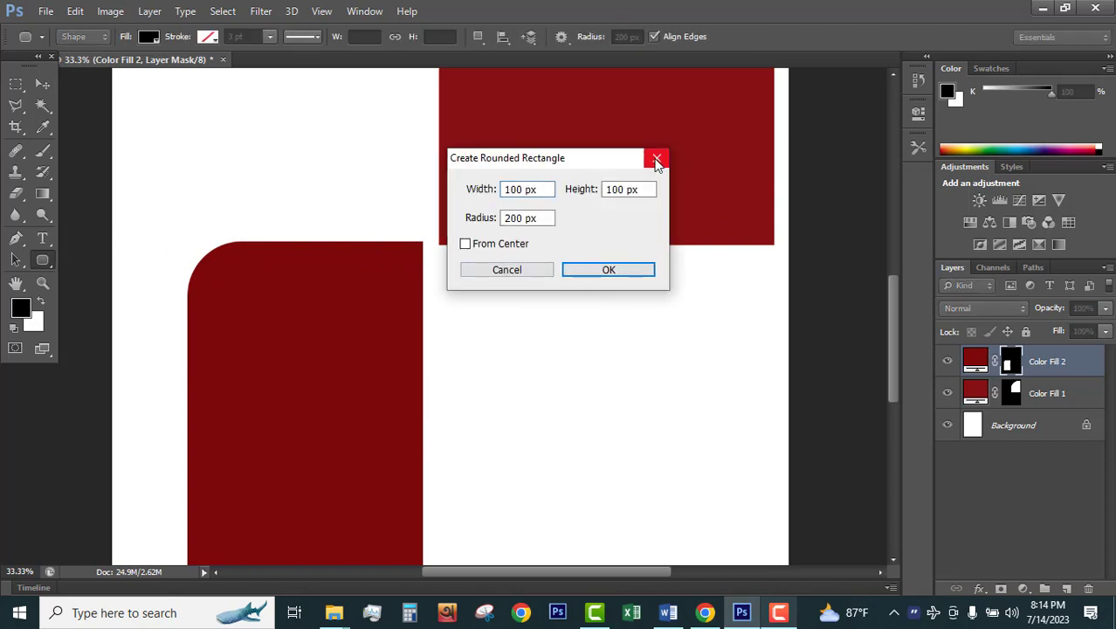
pyautogui.click(657, 160)
pyautogui.scroll(-3, 623, 324)
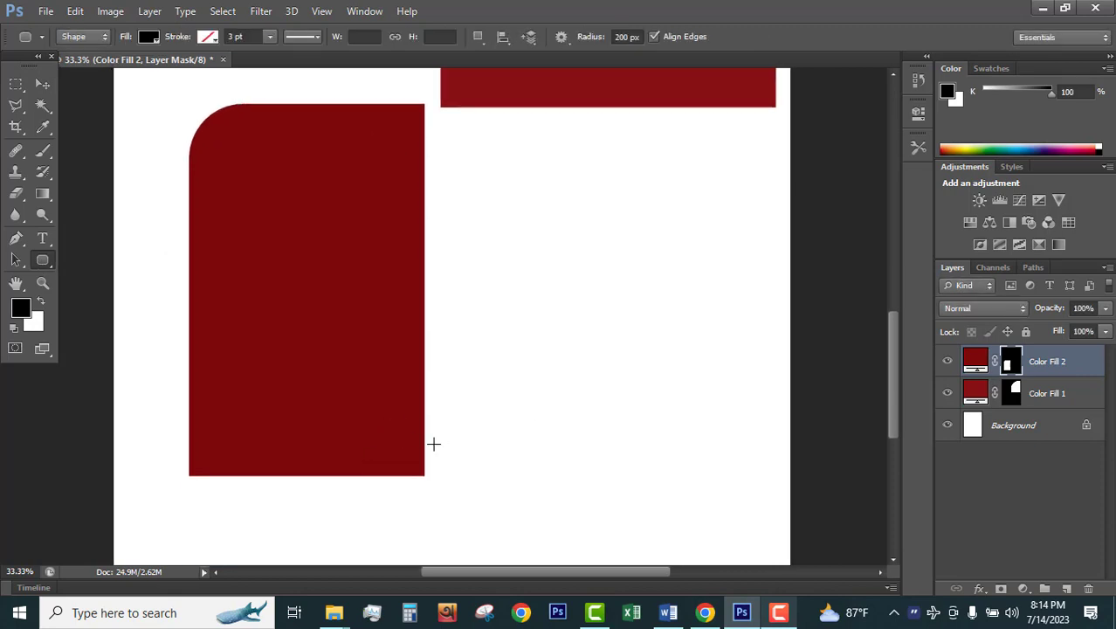
pyautogui.click(529, 388)
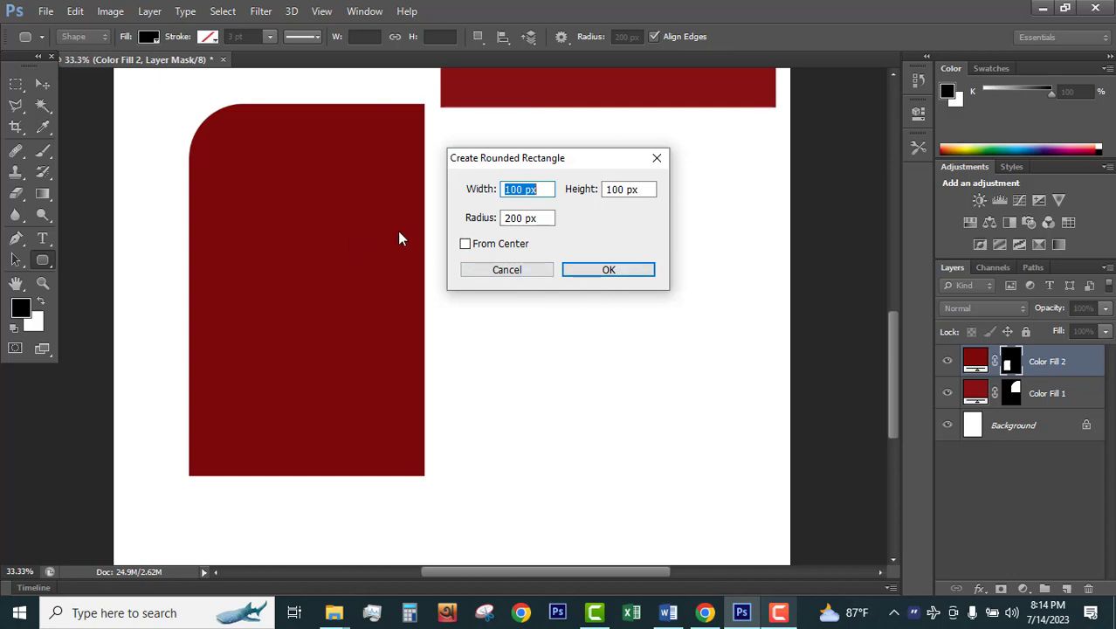
pyautogui.click(657, 159)
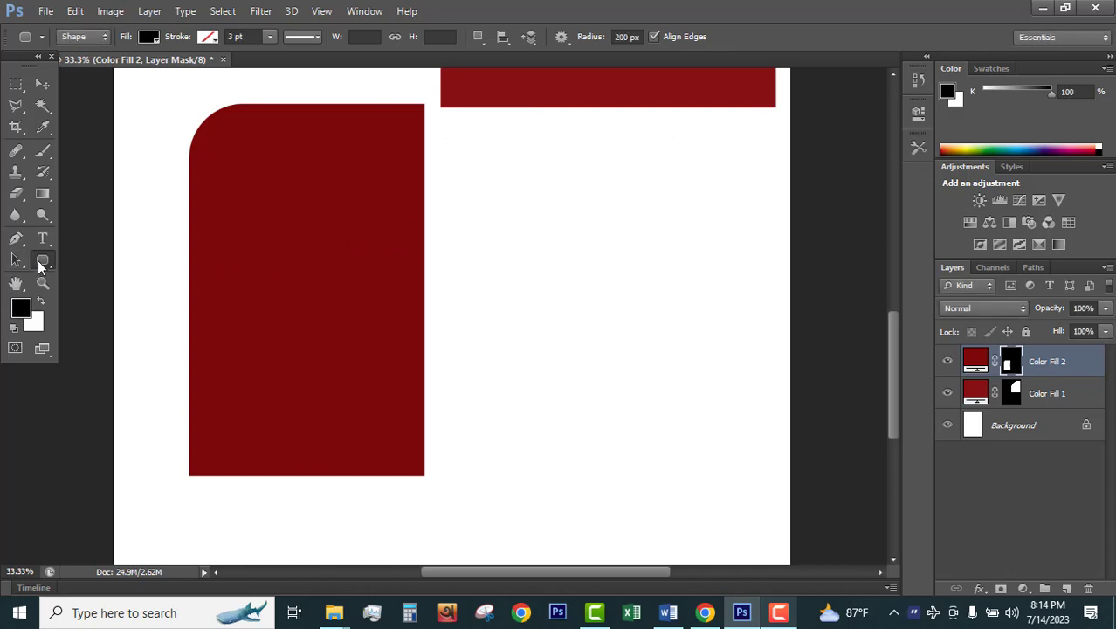
# Draw a new black rounded rectangle with a 200 px radius beside the lower-left red rectangle
pyautogui.rightClick(40, 262)
pyautogui.click(125, 273)
pyautogui.click(566, 288)
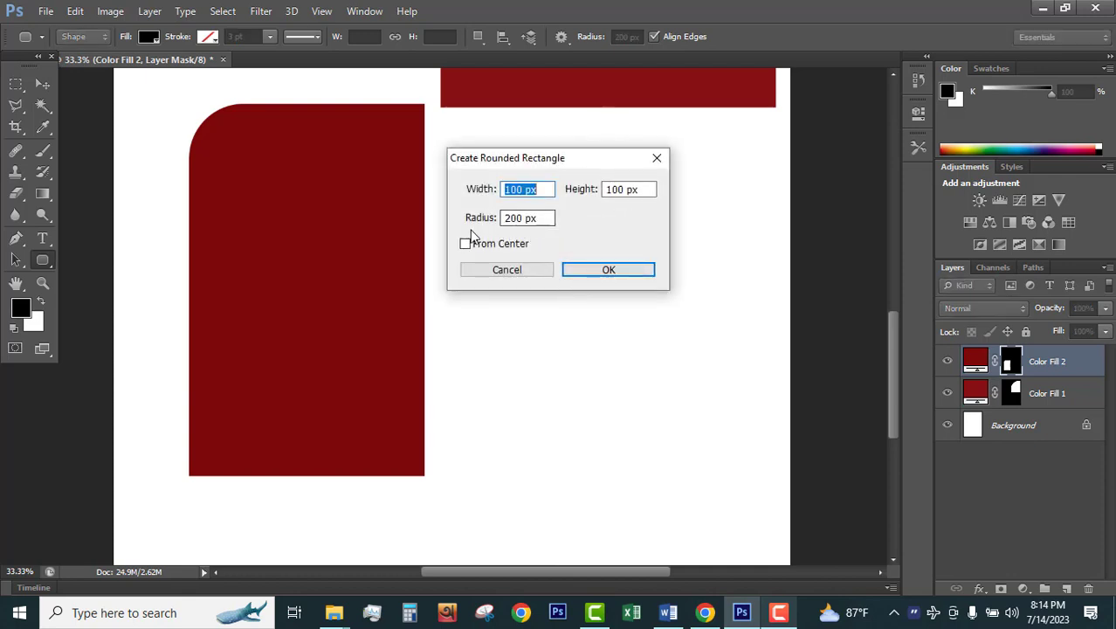
pyautogui.moveTo(538, 221); pyautogui.dragTo(468, 226)
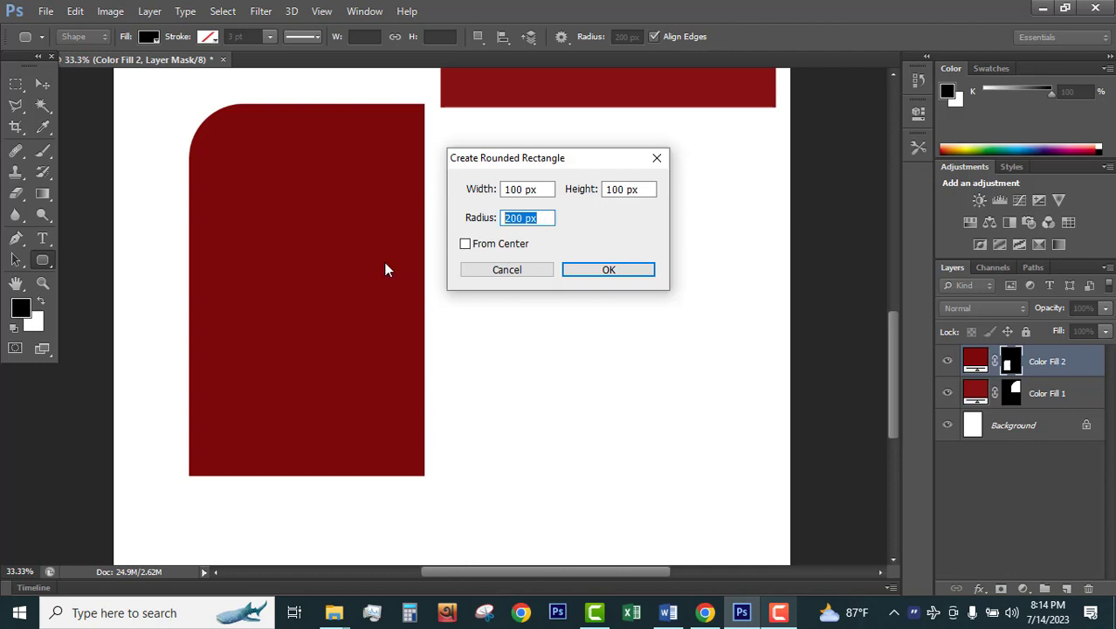
pyautogui.click(609, 270)
# Move the new rounded rectangle onto the red rectangle, flush with its lower-right corner
pyautogui.press('v')
pyautogui.moveTo(646, 350); pyautogui.dragTo(382, 409)
pyautogui.press('Down')
pyautogui.press('Down')
pyautogui.press('Down')
pyautogui.press('Down')
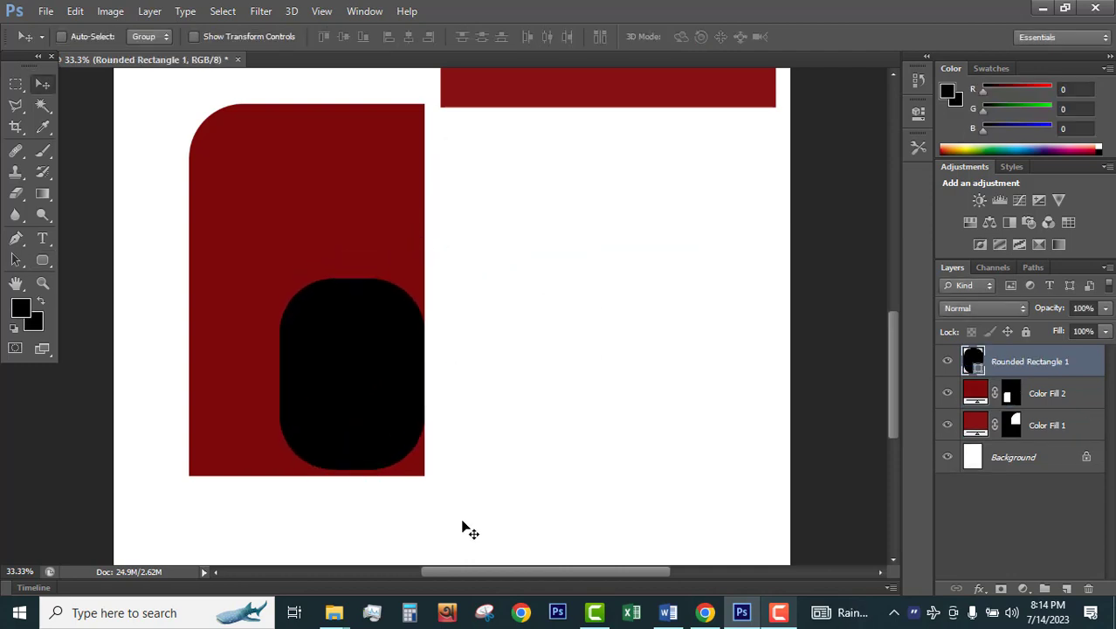
pyautogui.press('Down')
pyautogui.press('Down')
pyautogui.press('Down')
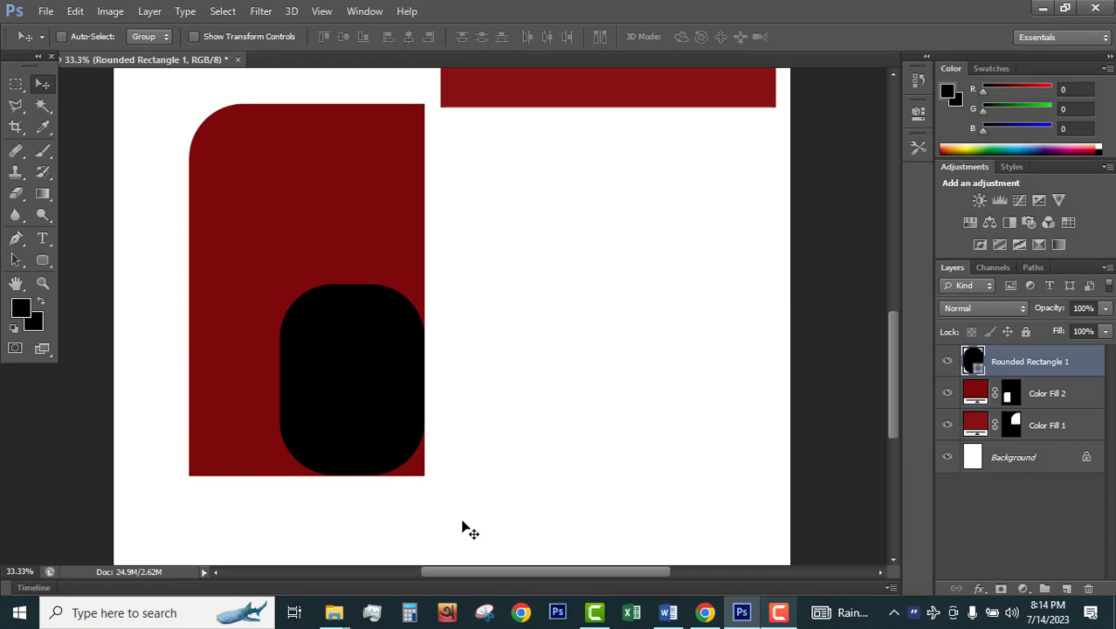
pyautogui.press('Down')
pyautogui.press('Down')
# Select everything outside the rounded rectangle, brush black over the lower-right corner on the Color Fill 2 mask, and deselect
pyautogui.keyDown('ctrl'); pyautogui.click(973, 361); pyautogui.keyUp('ctrl')
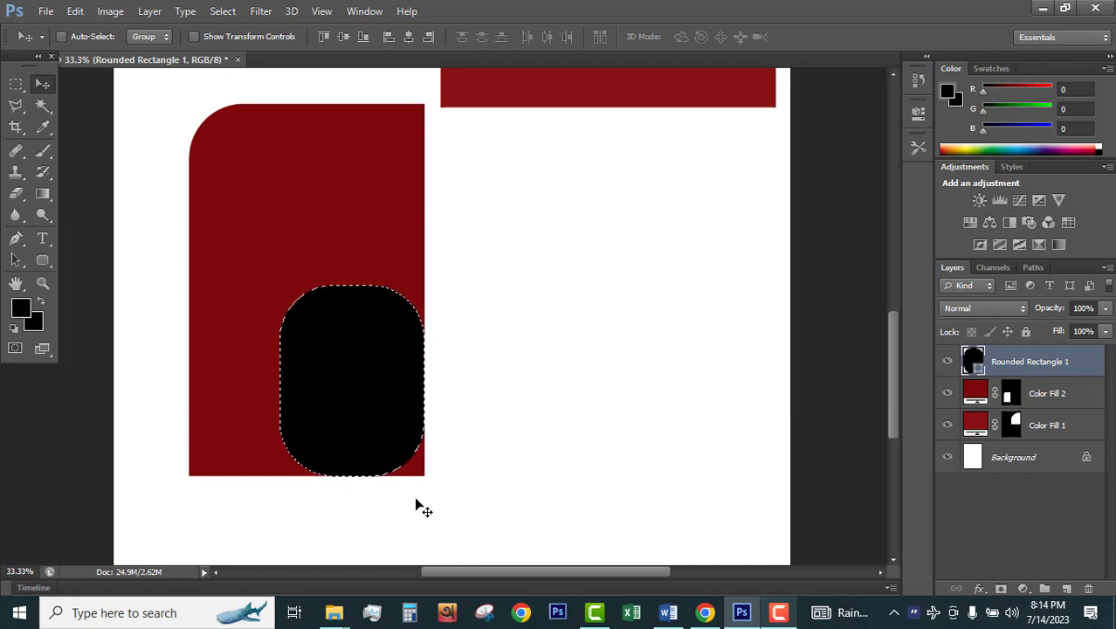
pyautogui.hotkey('ctrl', 'shift', 'i')
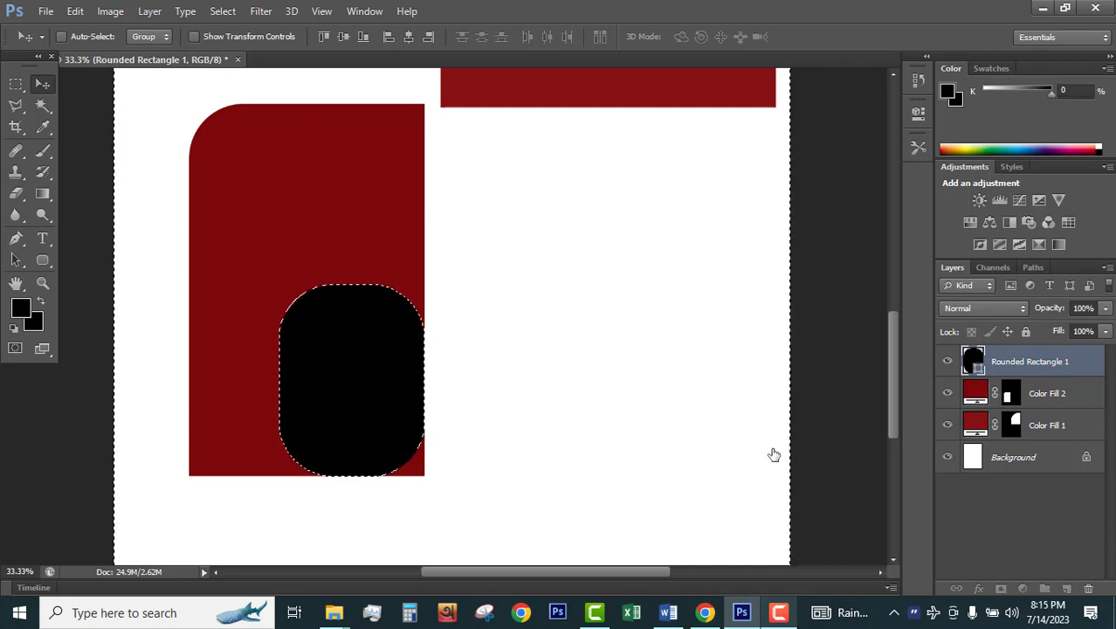
pyautogui.hotkey('alt', '[')
pyautogui.press('b')
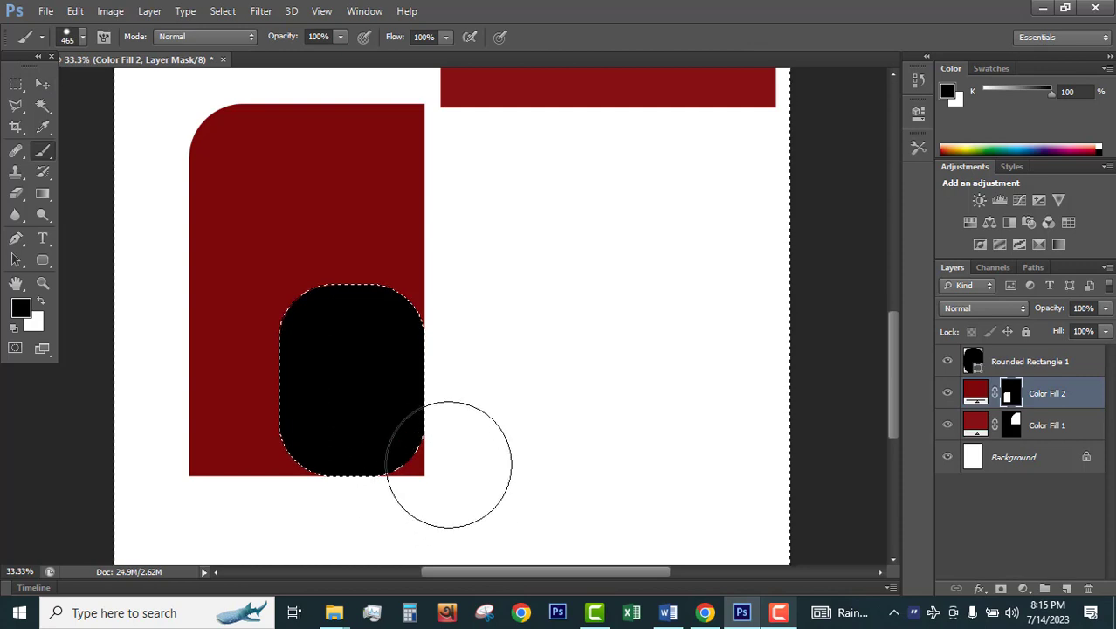
pyautogui.hotkey('ctrl', 'd')
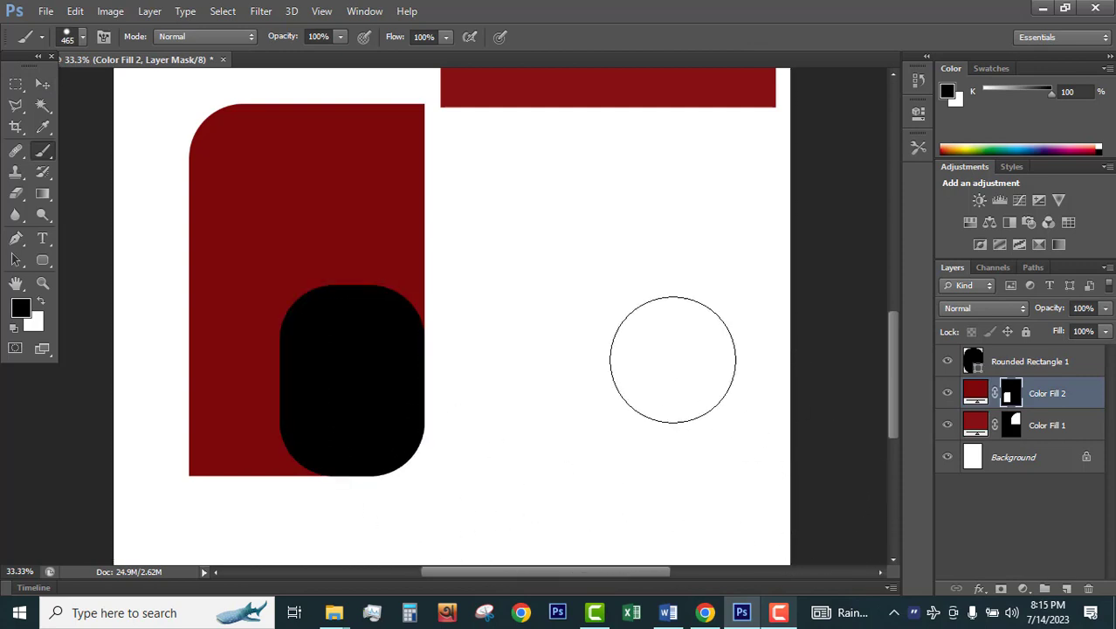
# Delete the Rounded Rectangle 1 layer and move the two-cornered red shape slightly down the page
pyautogui.click(948, 361)
pyautogui.moveTo(978, 360); pyautogui.dragTo(1088, 589)
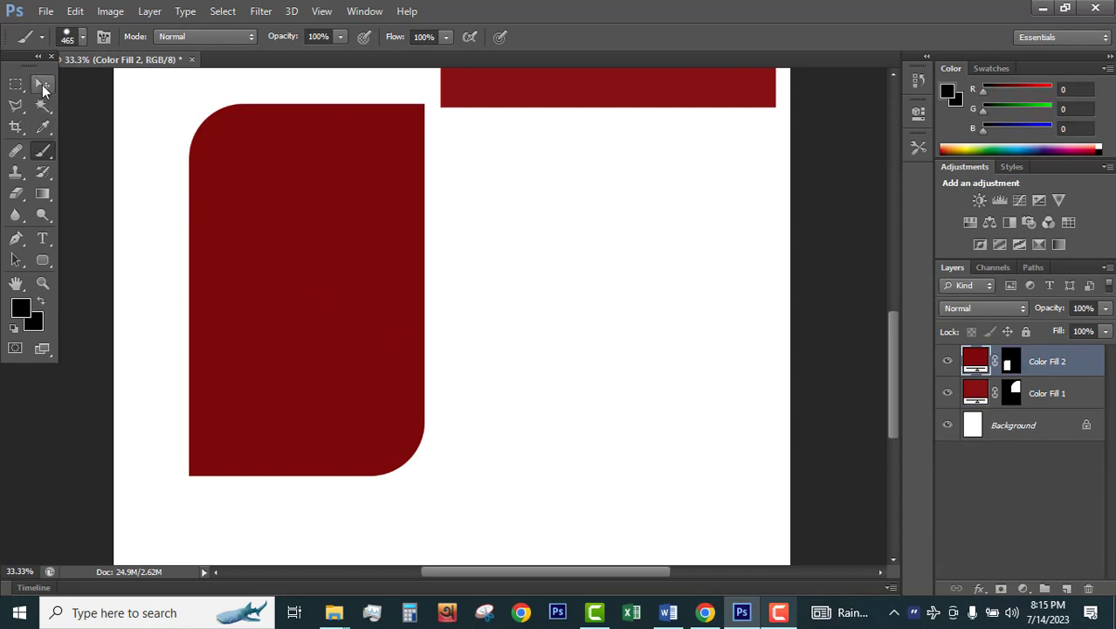
pyautogui.click(43, 85)
pyautogui.moveTo(374, 213); pyautogui.dragTo(373, 259)
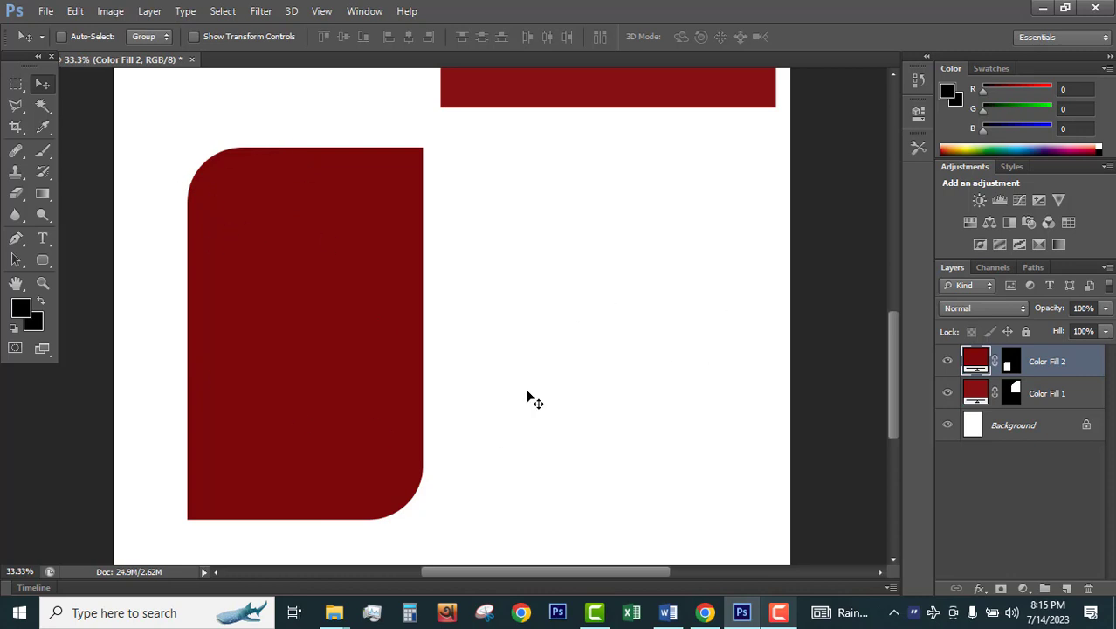
# Scale the lower-left red shape down to roughly half its size with Free Transform
pyautogui.hotkey('ctrl', 't')
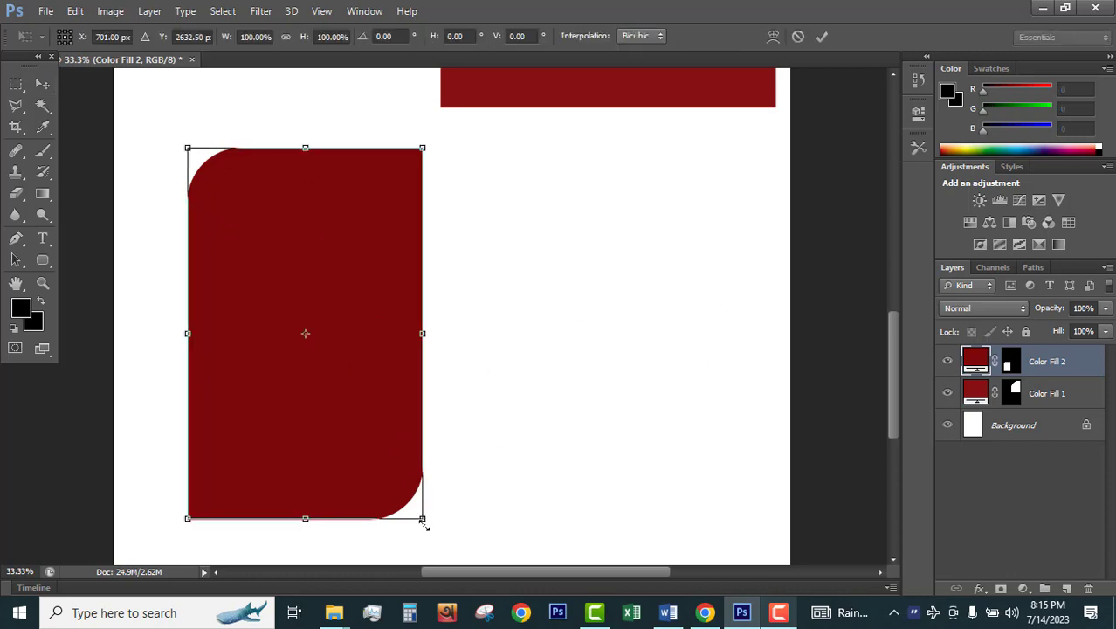
pyautogui.moveTo(422, 520); pyautogui.dragTo(374, 422)
pyautogui.press('Return')
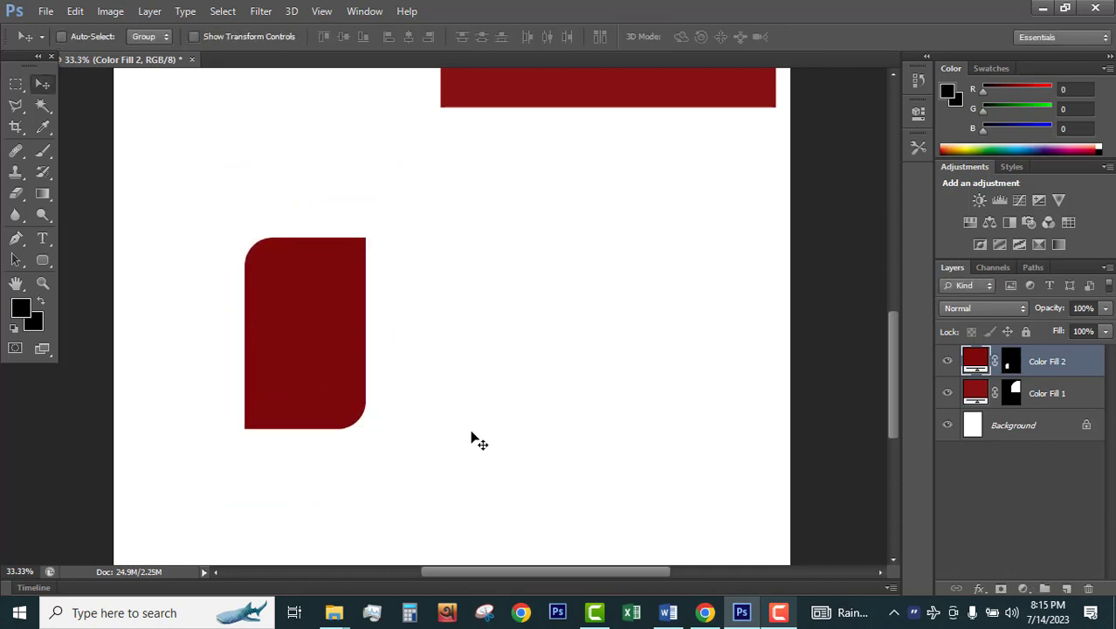
# Delete both red shapes, Color Fill 1 and Color Fill 2, leaving only the Background layer
pyautogui.hotkey('ctrl', '-')
pyautogui.hotkey('ctrl', '-')
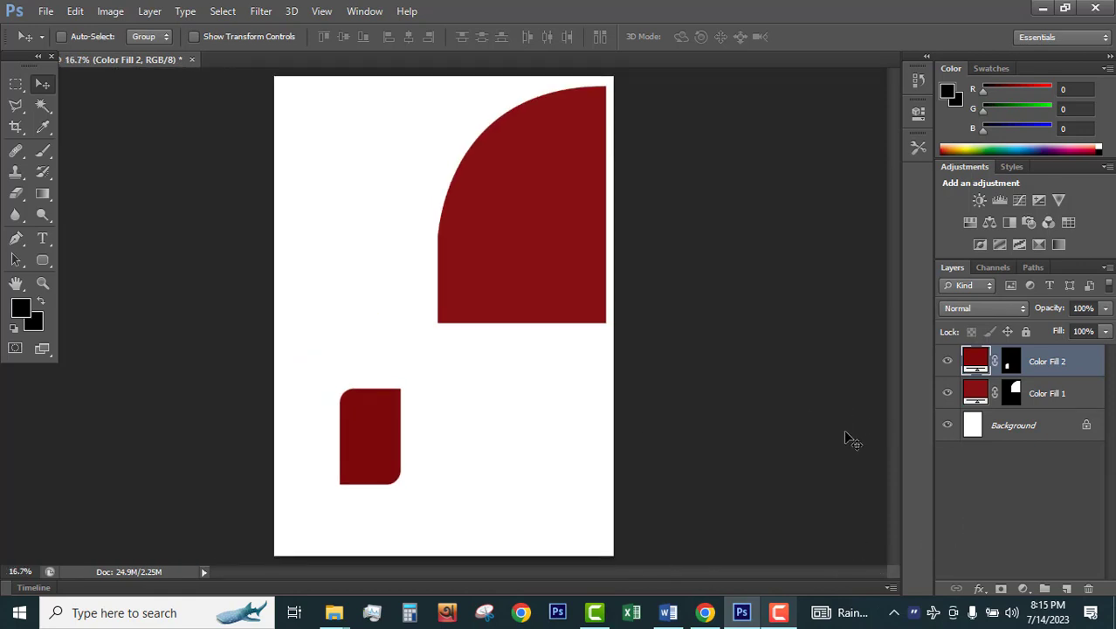
pyautogui.keyDown('shift'); pyautogui.click(980, 398); pyautogui.keyUp('shift')
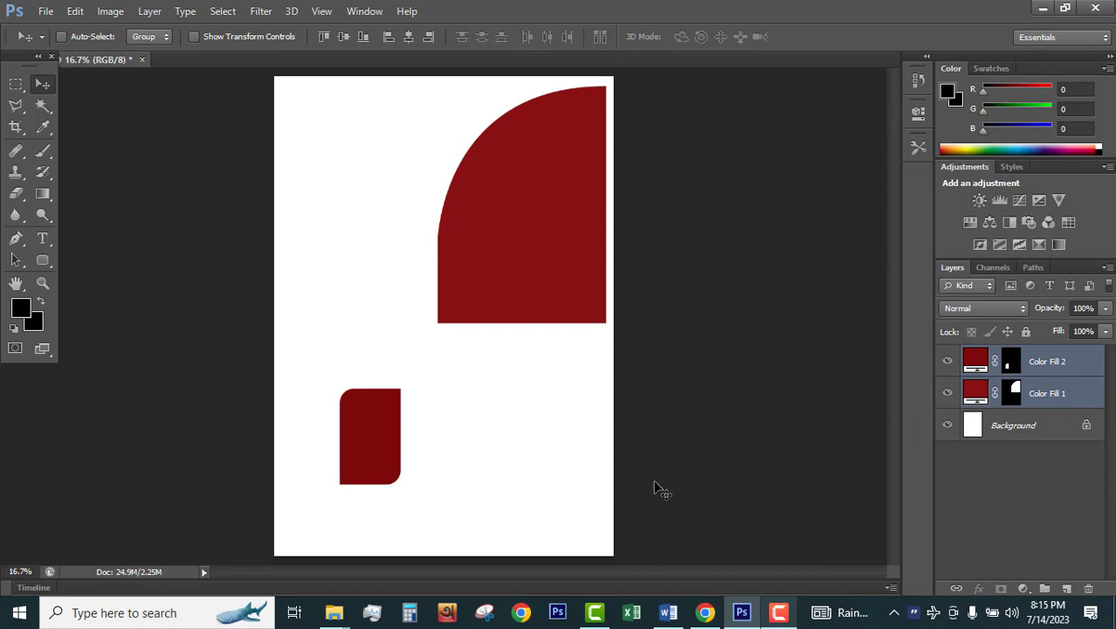
pyautogui.press('Delete')
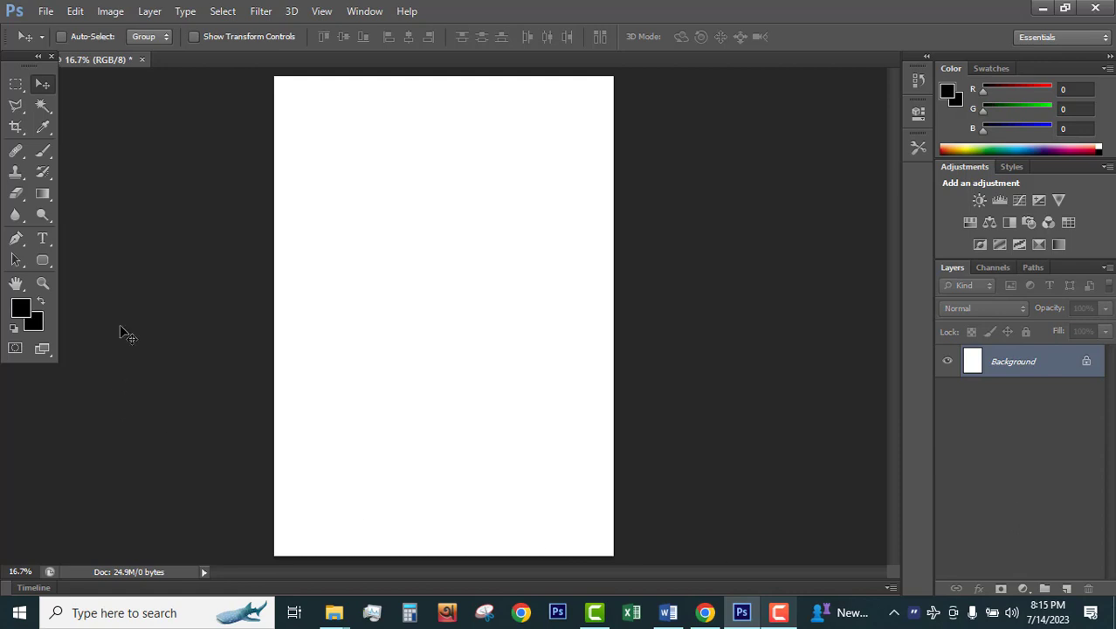
# Draw a sharp-cornered 3-sided polygon about 1439 by 1292 px in the page's upper half, with Smooth Corners, Star and Smooth Indents off
pyautogui.moveTo(42, 260); pyautogui.dragTo(117, 305)
pyautogui.click(617, 35)
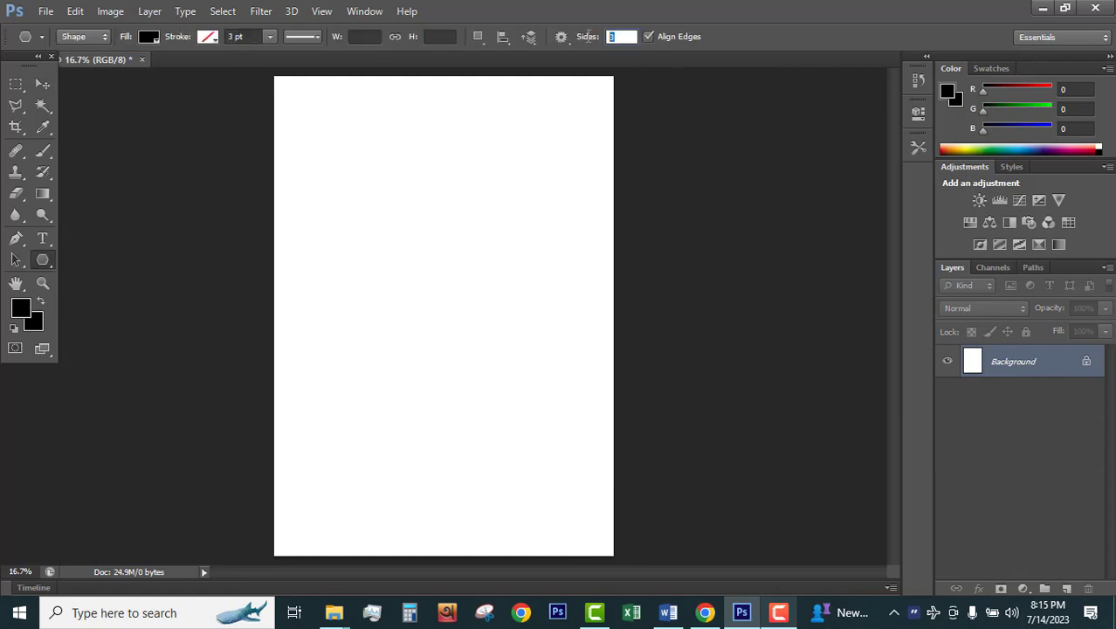
pyautogui.press('Return')
pyautogui.moveTo(342, 217); pyautogui.dragTo(403, 291)
pyautogui.hotkey('ctrl', 'z')
pyautogui.click(561, 36)
pyautogui.click(517, 78)
pyautogui.click(511, 136)
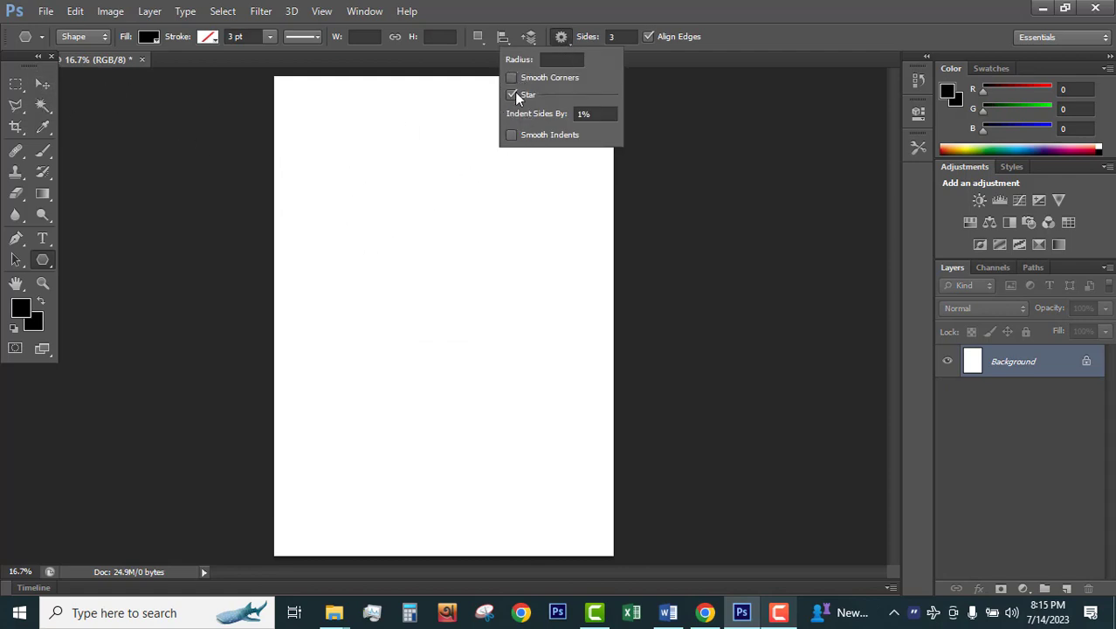
pyautogui.click(512, 94)
pyautogui.moveTo(366, 203); pyautogui.dragTo(500, 317)
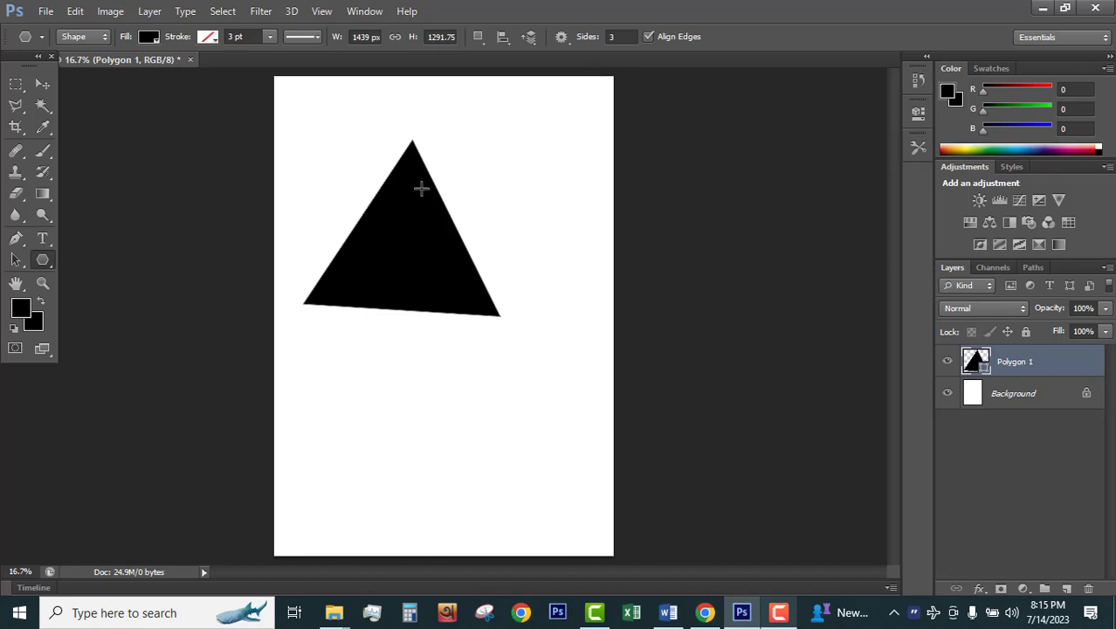
# Enable Smooth Corners, Star with sides indented 1%, and Smooth Indents, and draw a rounded triangle below the sharp one
pyautogui.click(563, 37)
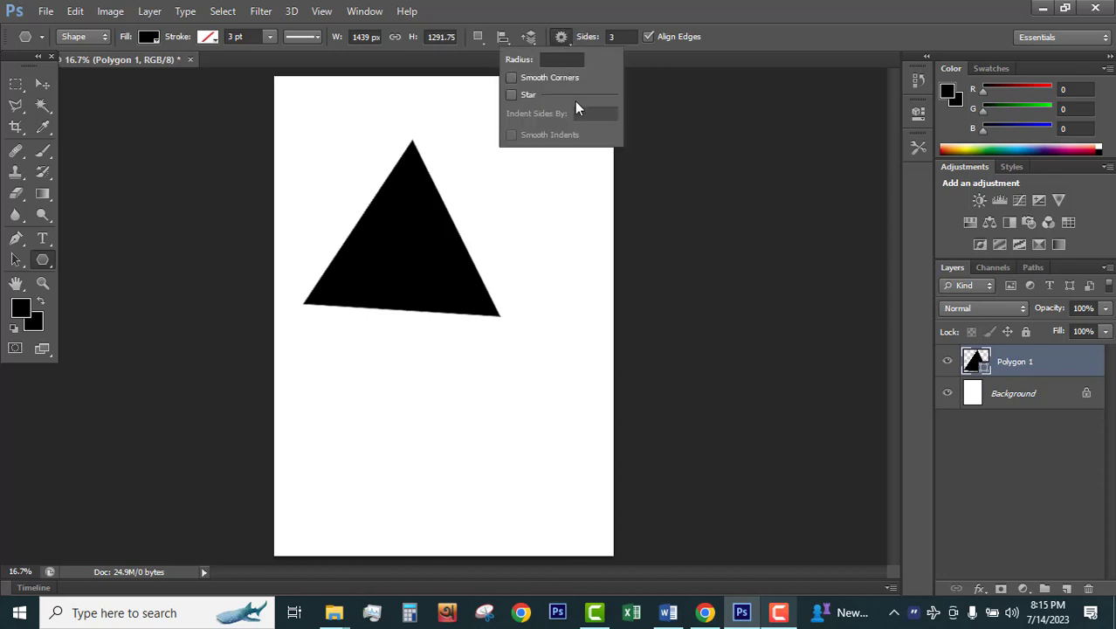
pyautogui.click(523, 93)
pyautogui.moveTo(556, 119); pyautogui.dragTo(499, 124)
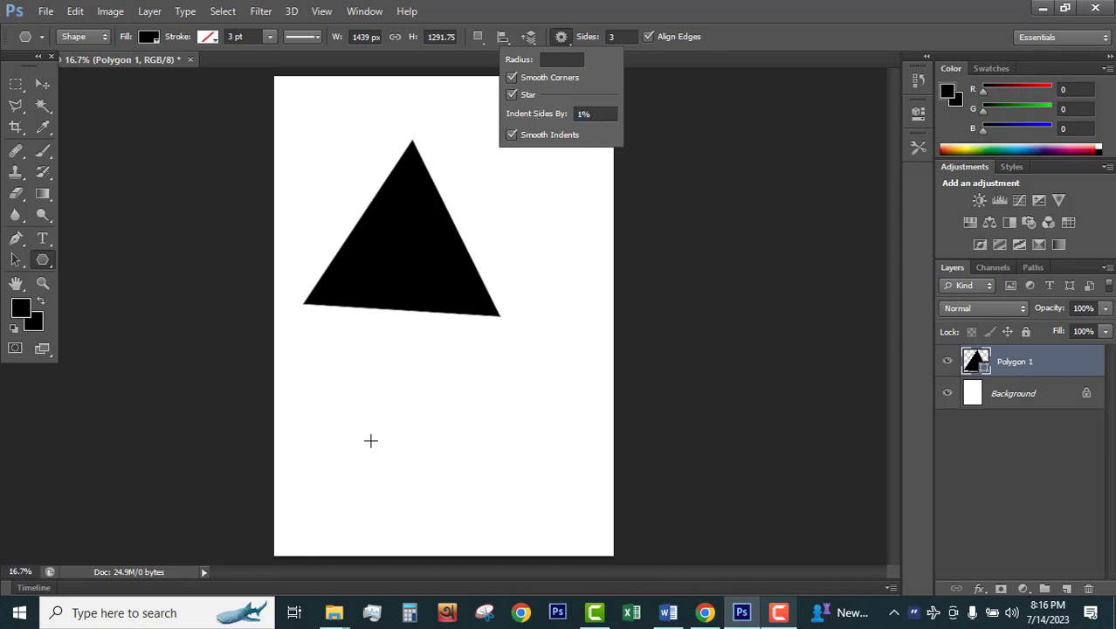
pyautogui.moveTo(367, 422); pyautogui.dragTo(497, 502)
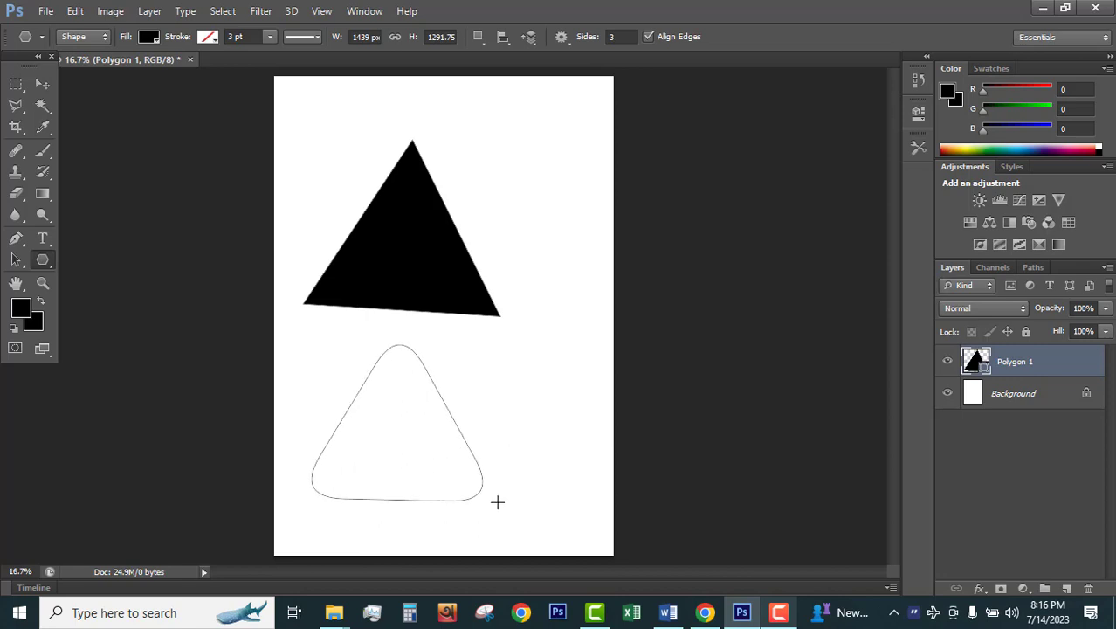
# Delete both triangle layers to clear the page
pyautogui.click(42, 85)
pyautogui.press('Delete')
pyautogui.press('Delete')
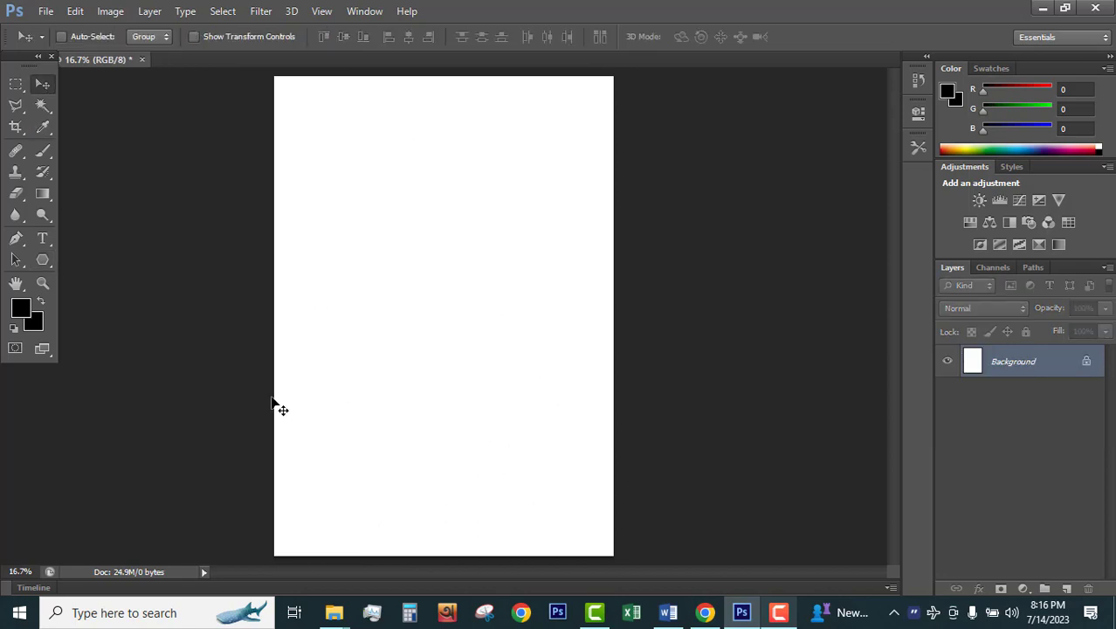
# Draw the solid right-pointing arrow custom shape about 1124 by 689 px in the page's upper middle
pyautogui.click(40, 258)
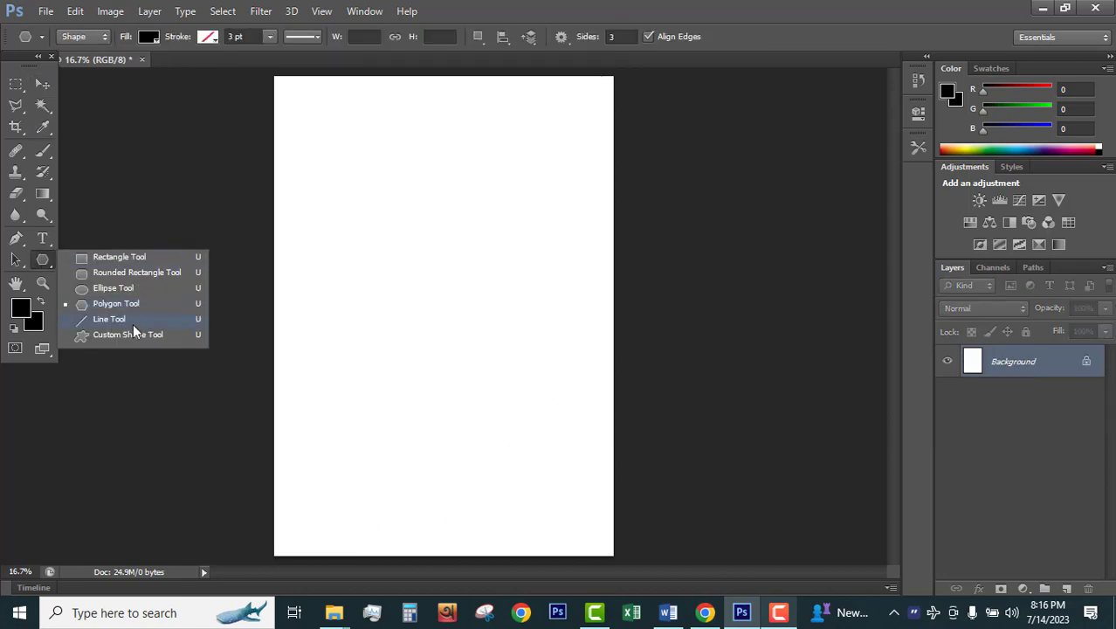
pyautogui.click(123, 337)
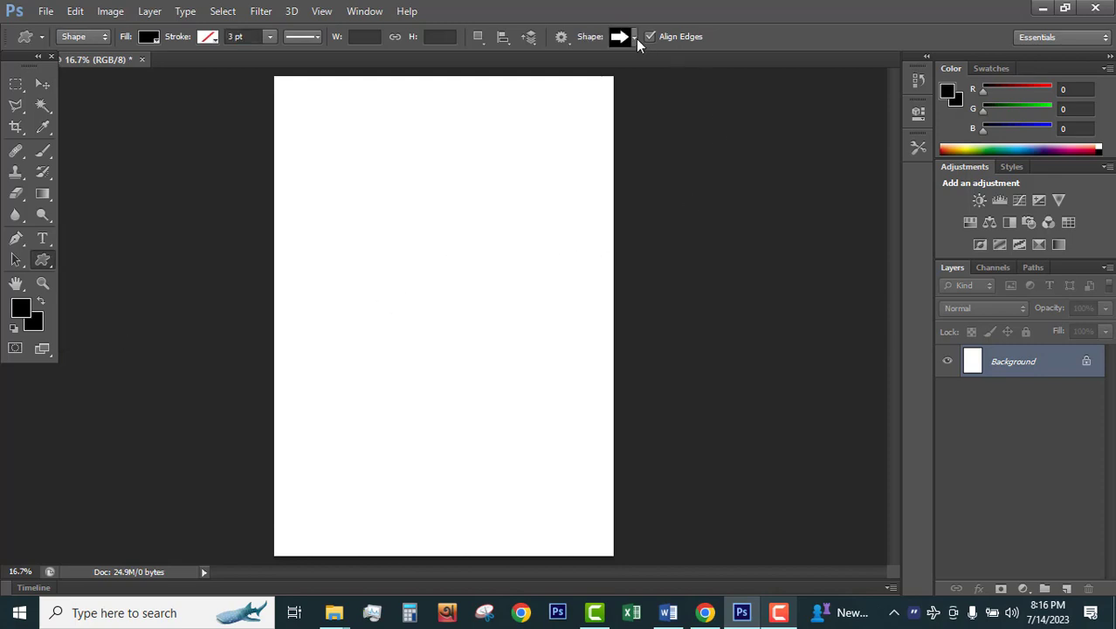
pyautogui.click(635, 37)
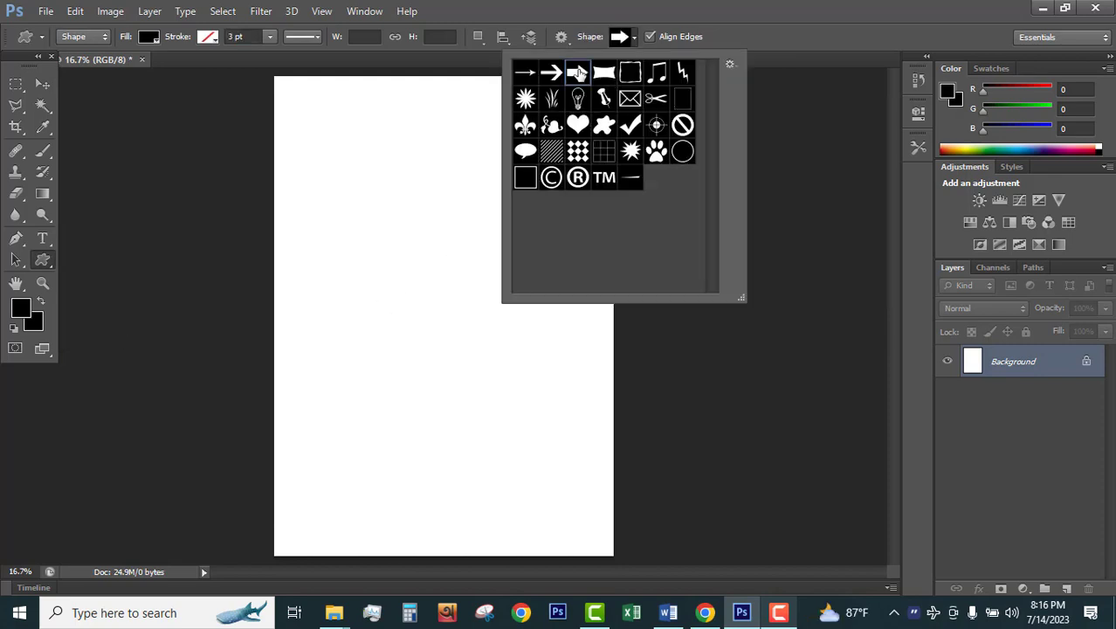
pyautogui.moveTo(361, 299); pyautogui.dragTo(491, 323)
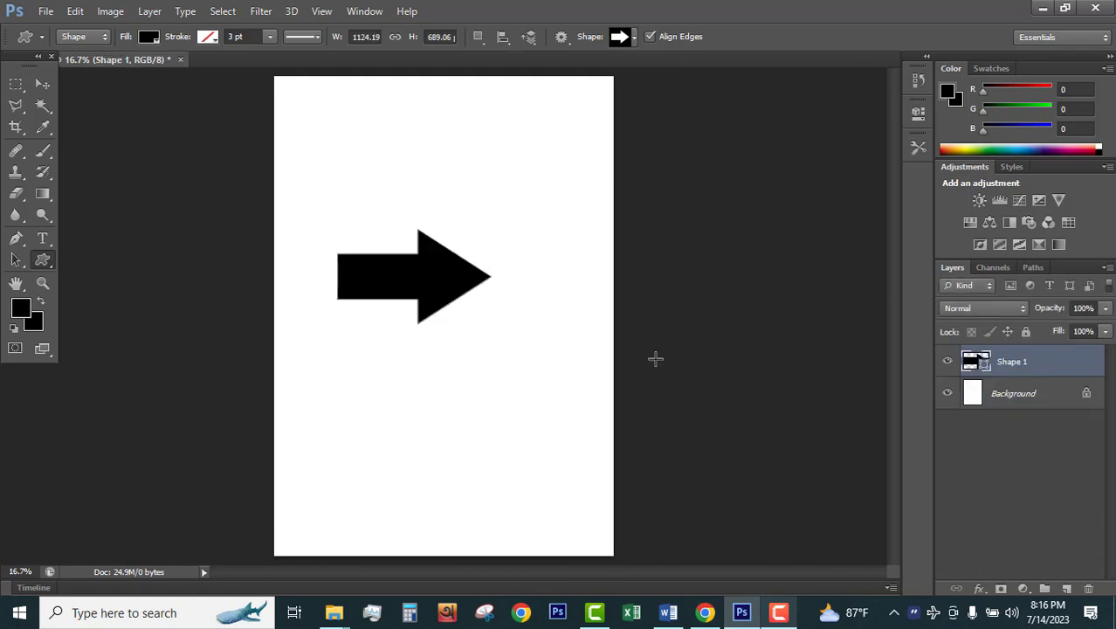
# Give the arrow a black 3 pt stroke aligned outside, with round caps and round corners
pyautogui.click(317, 39)
pyautogui.click(368, 207)
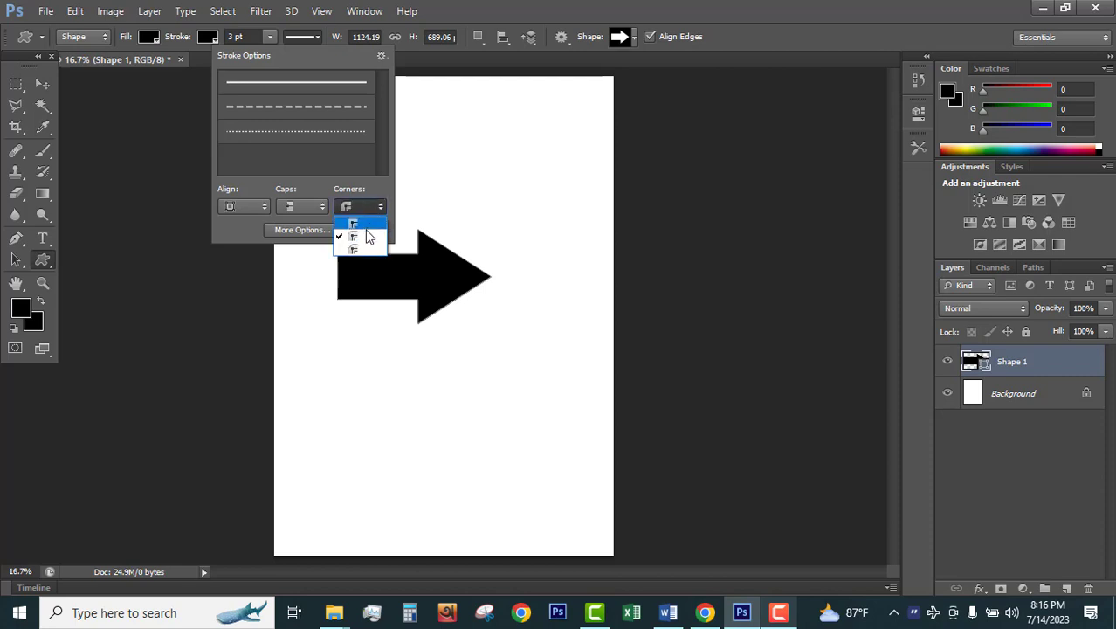
pyautogui.click(365, 235)
pyautogui.click(241, 209)
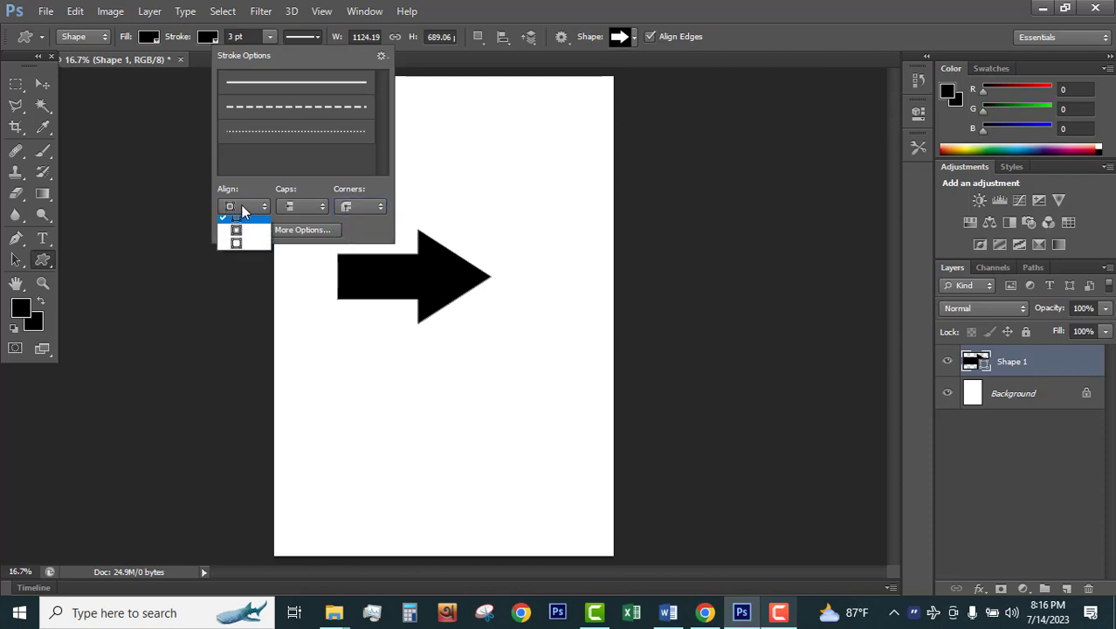
pyautogui.click(248, 250)
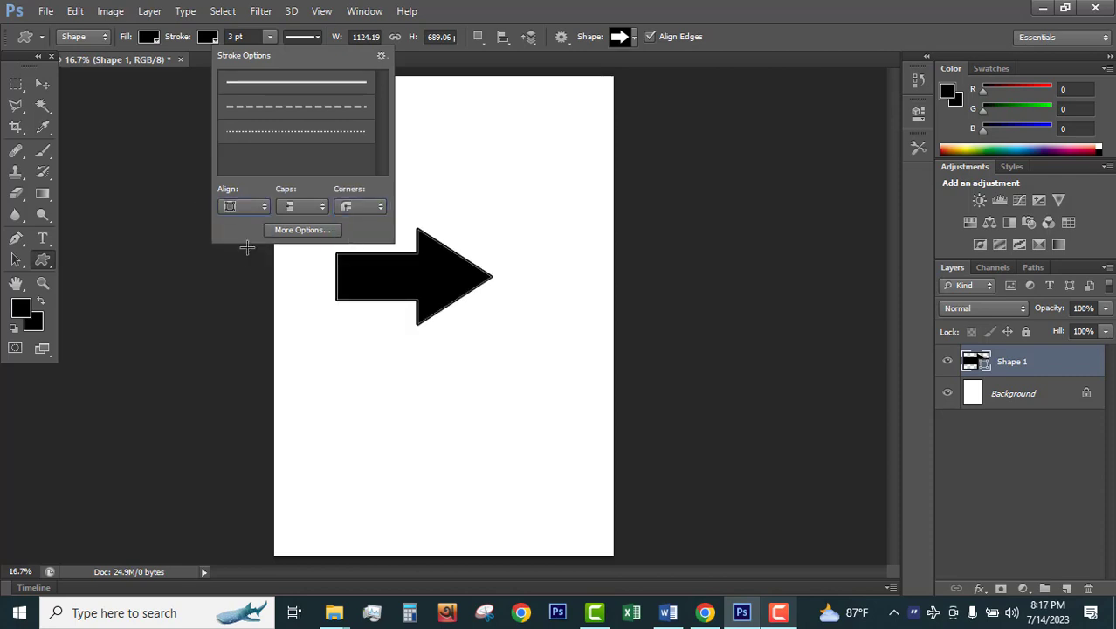
pyautogui.click(291, 204)
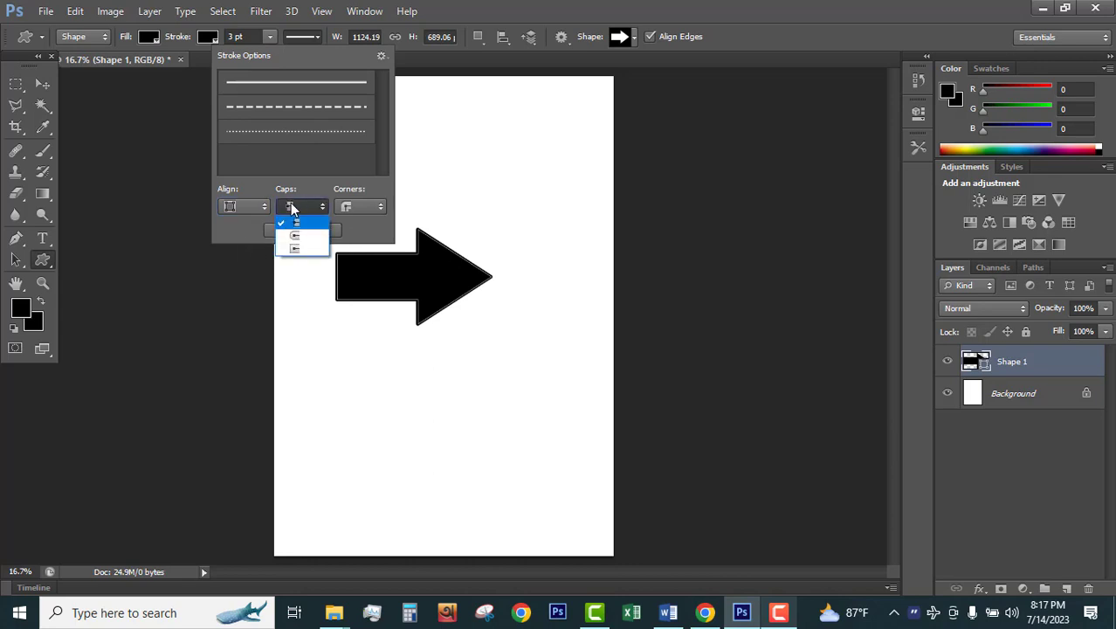
pyautogui.click(241, 210)
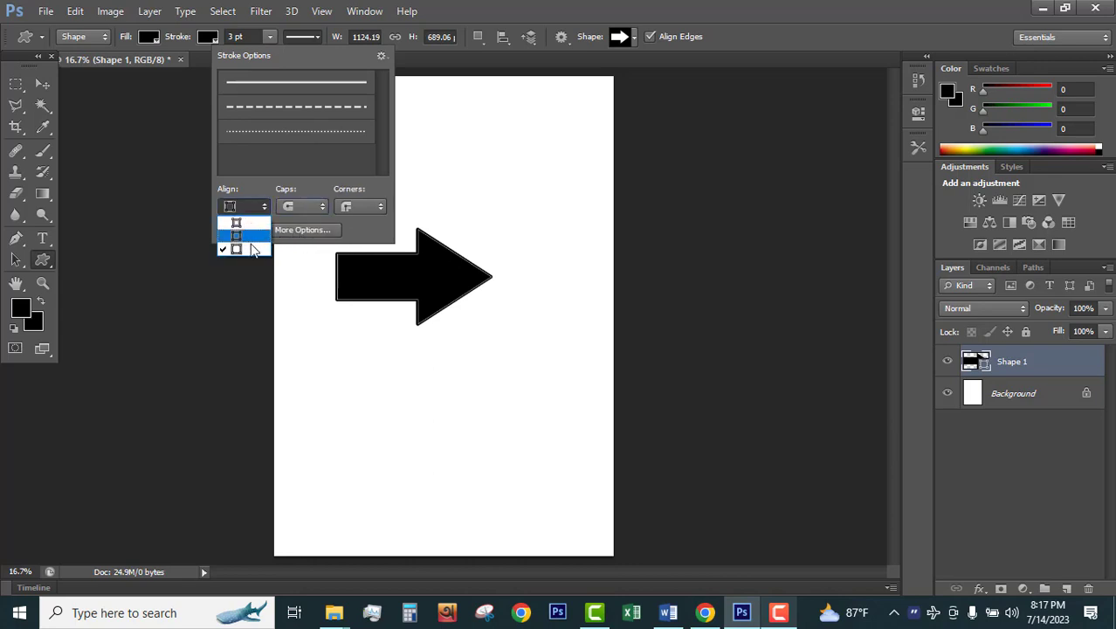
pyautogui.click(240, 206)
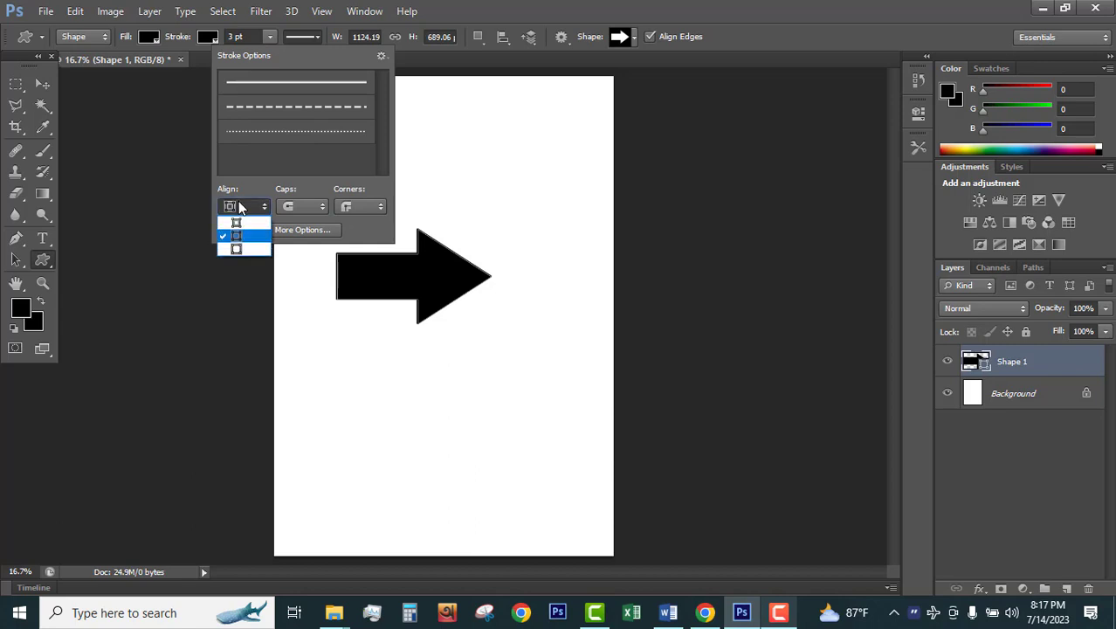
pyautogui.click(254, 254)
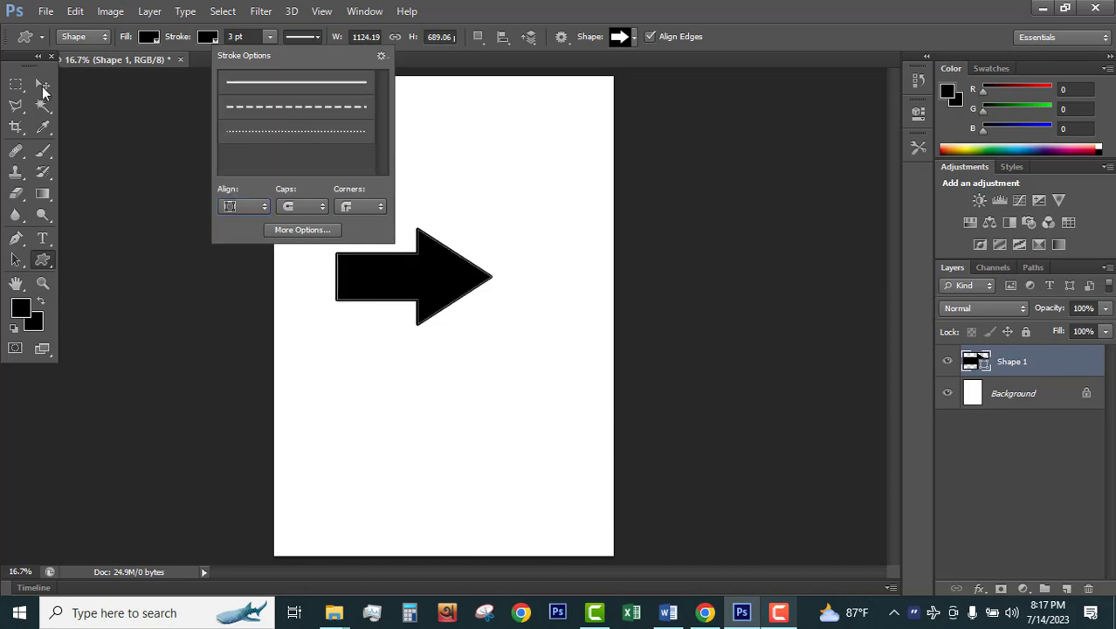
pyautogui.click(42, 84)
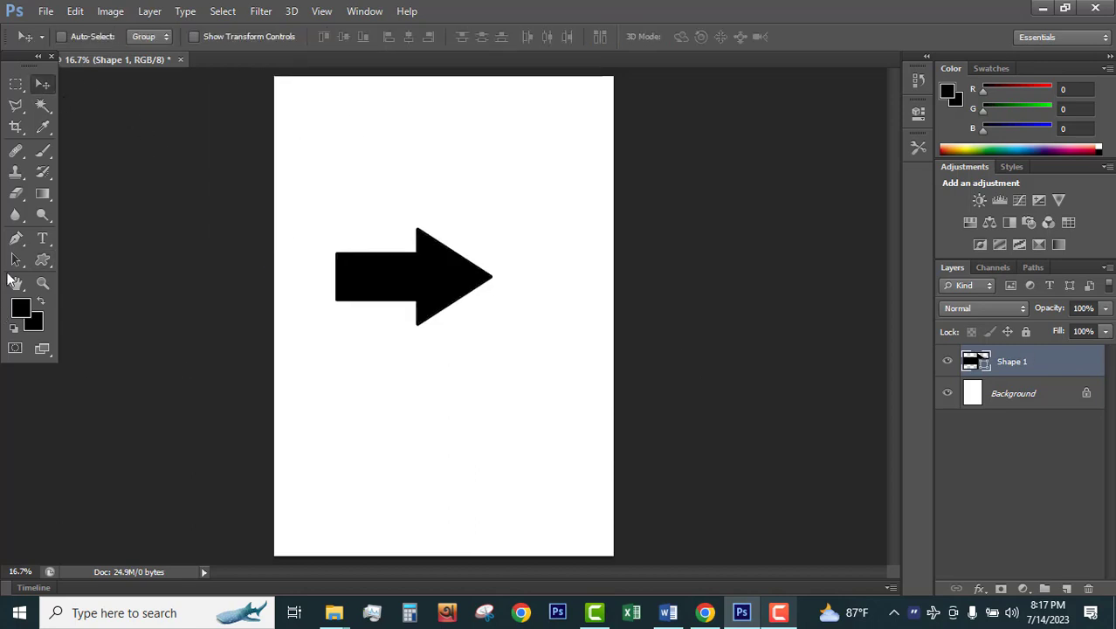
# Set the arrow's stroke width to 10 pt
pyautogui.click(43, 259)
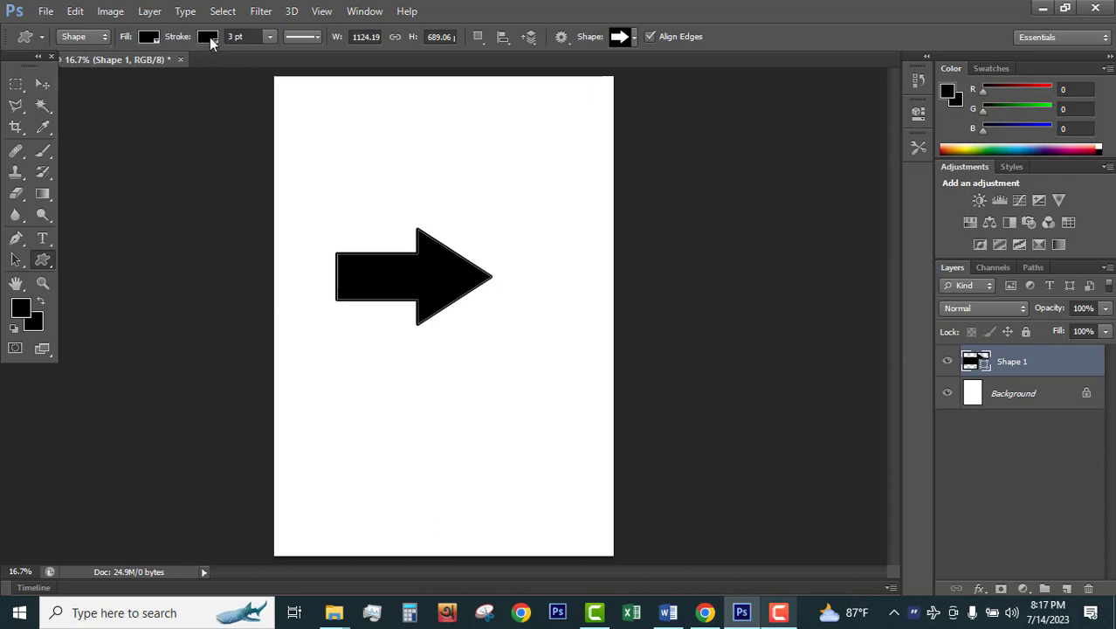
pyautogui.click(207, 37)
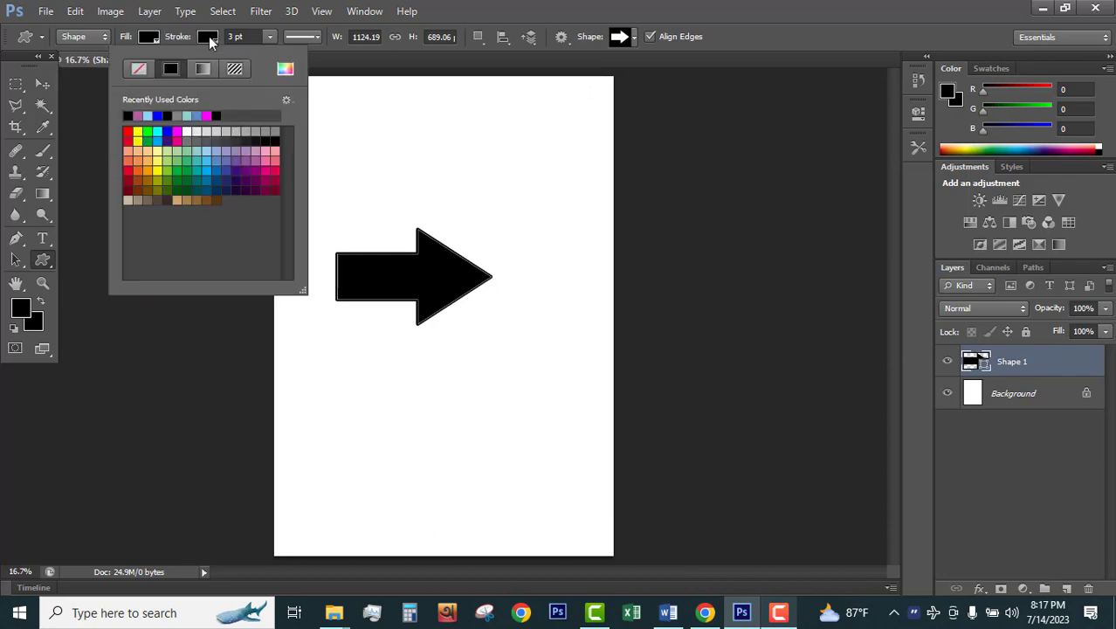
pyautogui.click(214, 36)
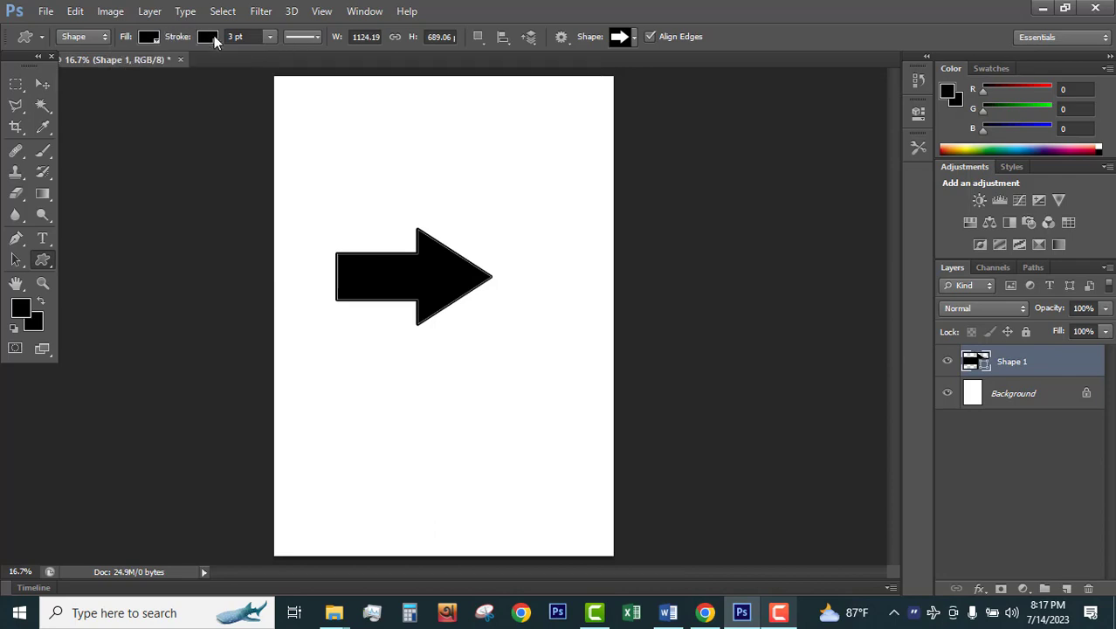
pyautogui.moveTo(180, 40); pyautogui.dragTo(185, 40)
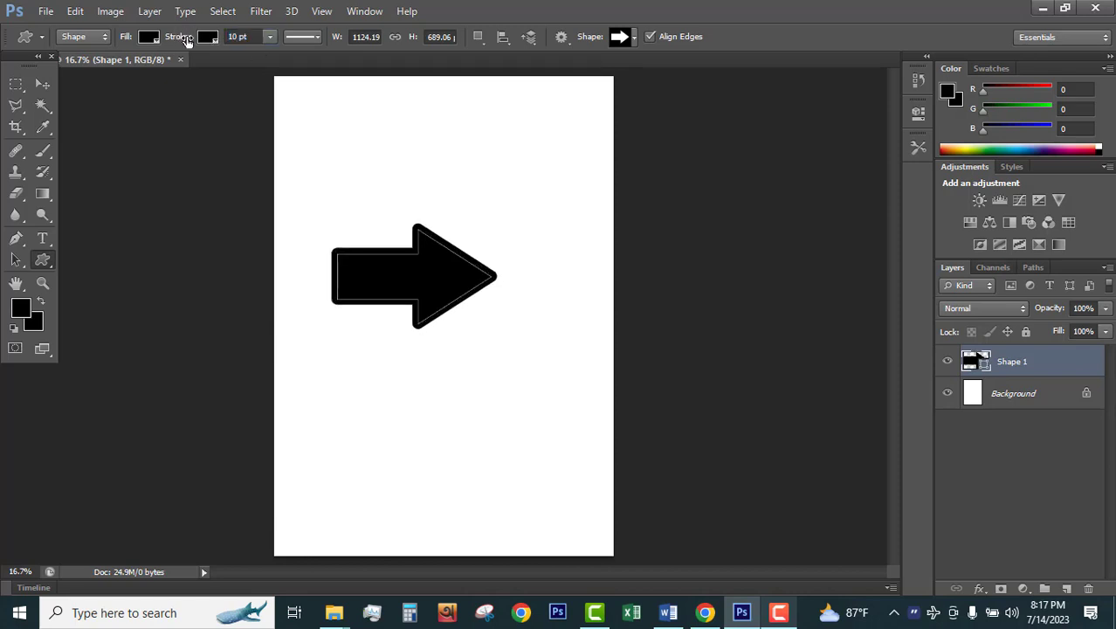
pyautogui.click(44, 84)
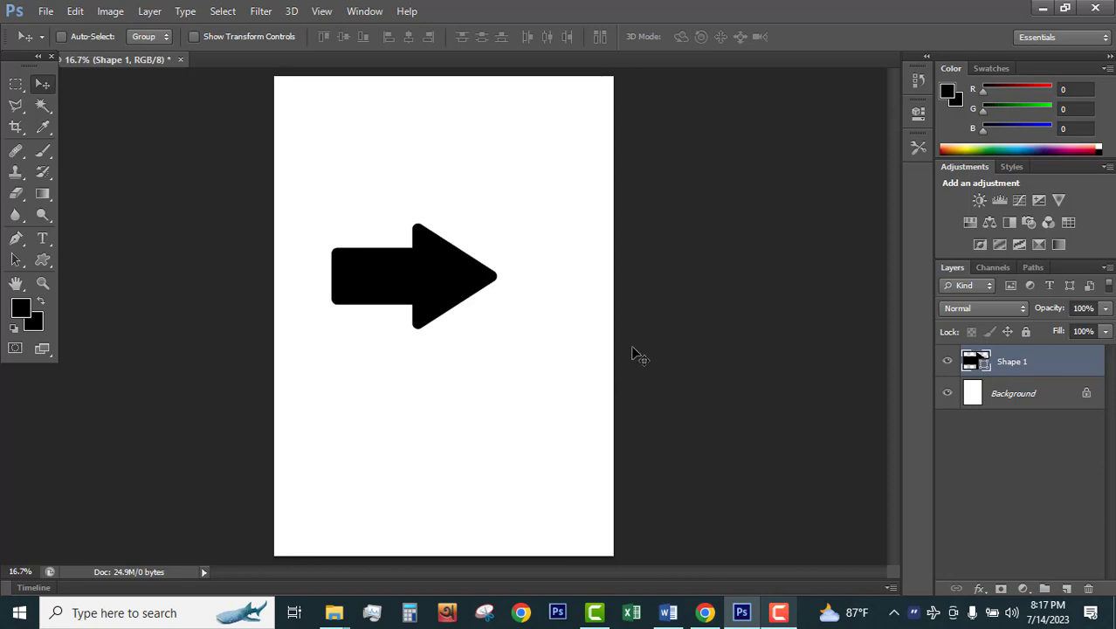
# Move the arrow slightly down the page and stretch it to about 151% width with Free Transform
pyautogui.moveTo(412, 295); pyautogui.dragTo(412, 316)
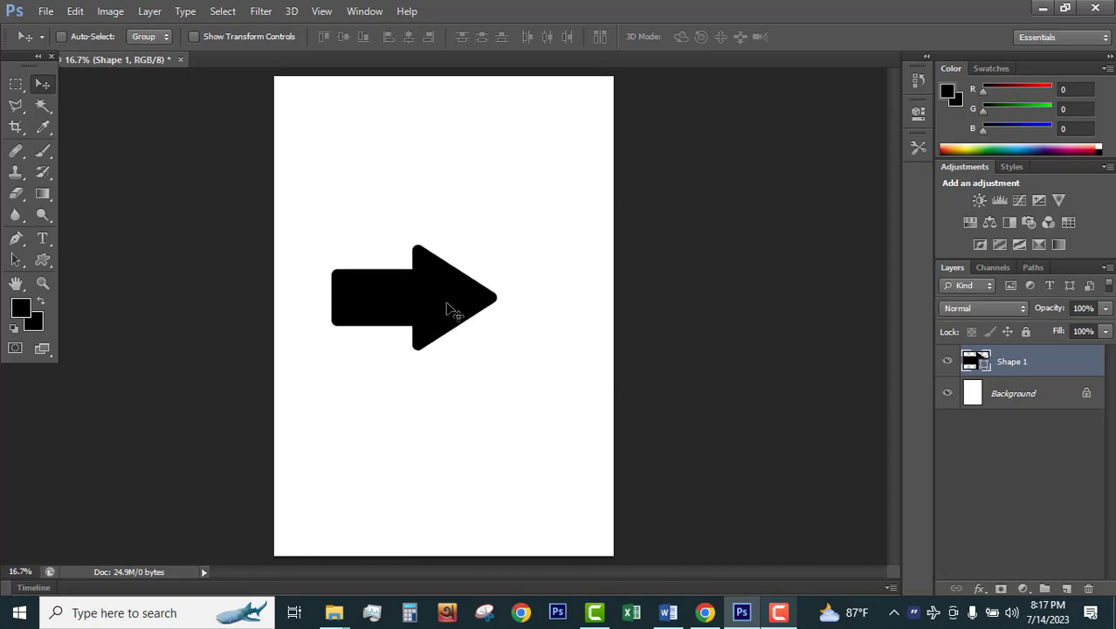
pyautogui.hotkey('ctrl', 't')
pyautogui.moveTo(492, 299); pyautogui.dragTo(568, 299)
pyautogui.click(42, 83)
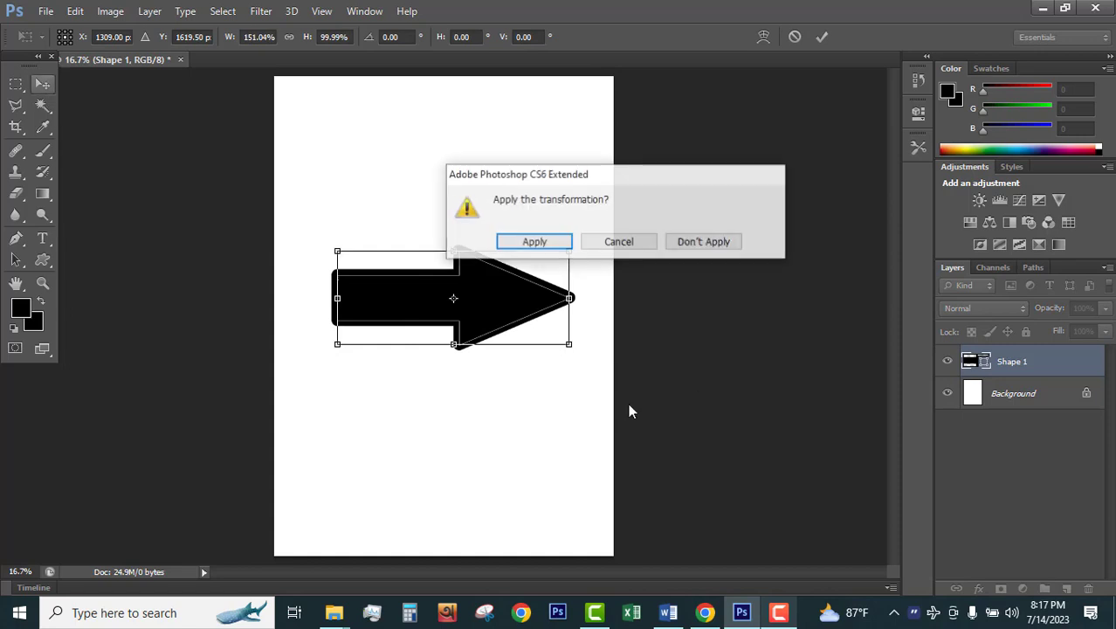
pyautogui.click(530, 244)
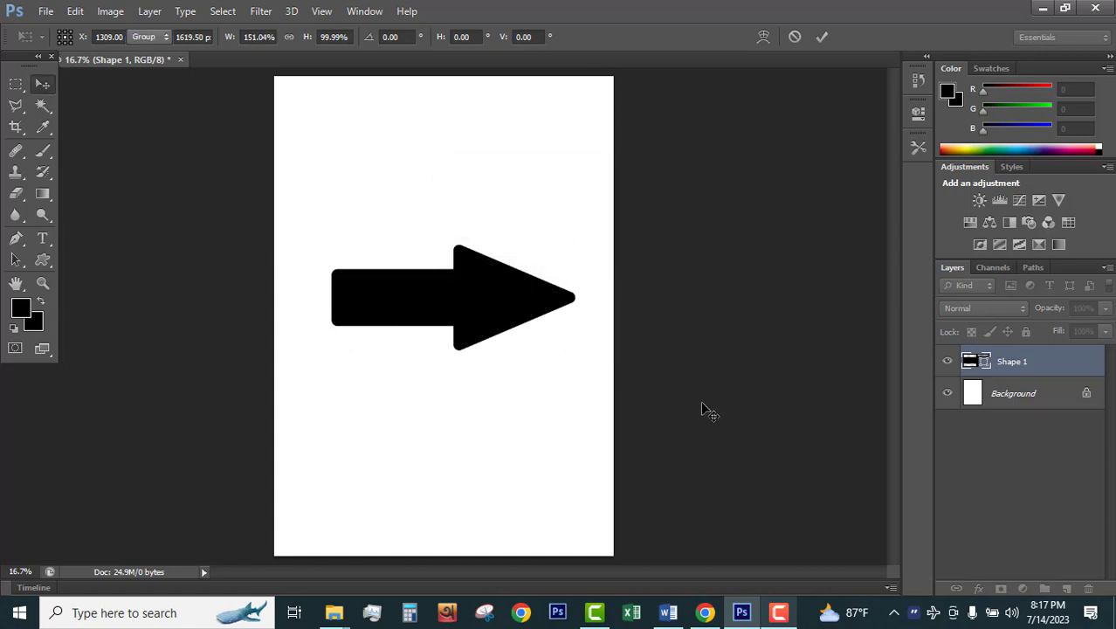
# Add a Gradient Overlay layer style to the arrow using the orange-yellow-orange gradient preset
pyautogui.click(976, 585)
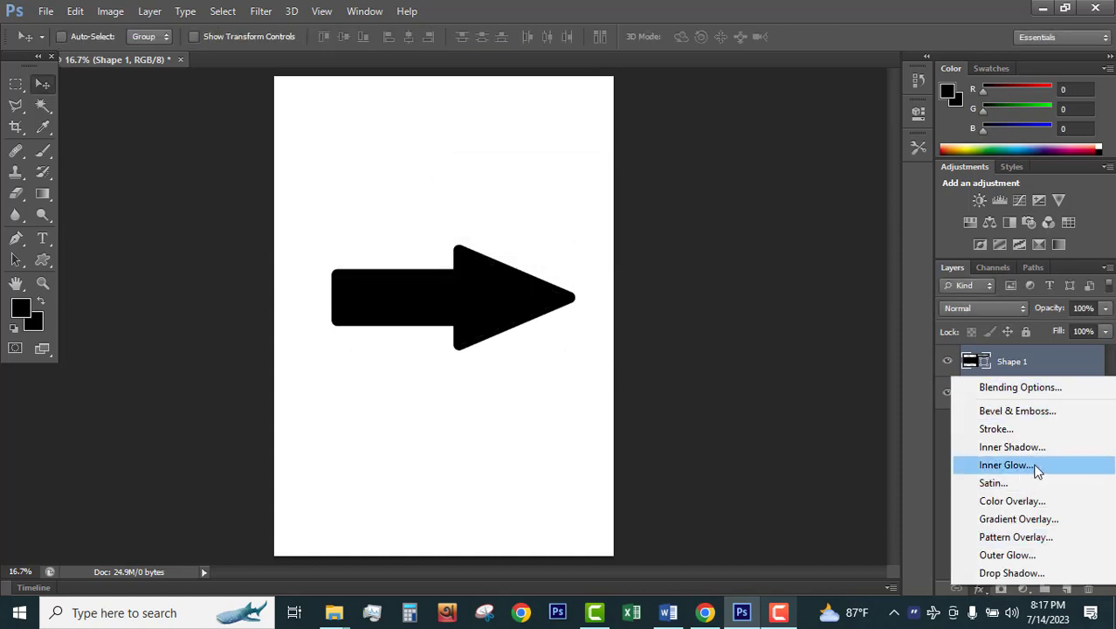
pyautogui.click(1028, 520)
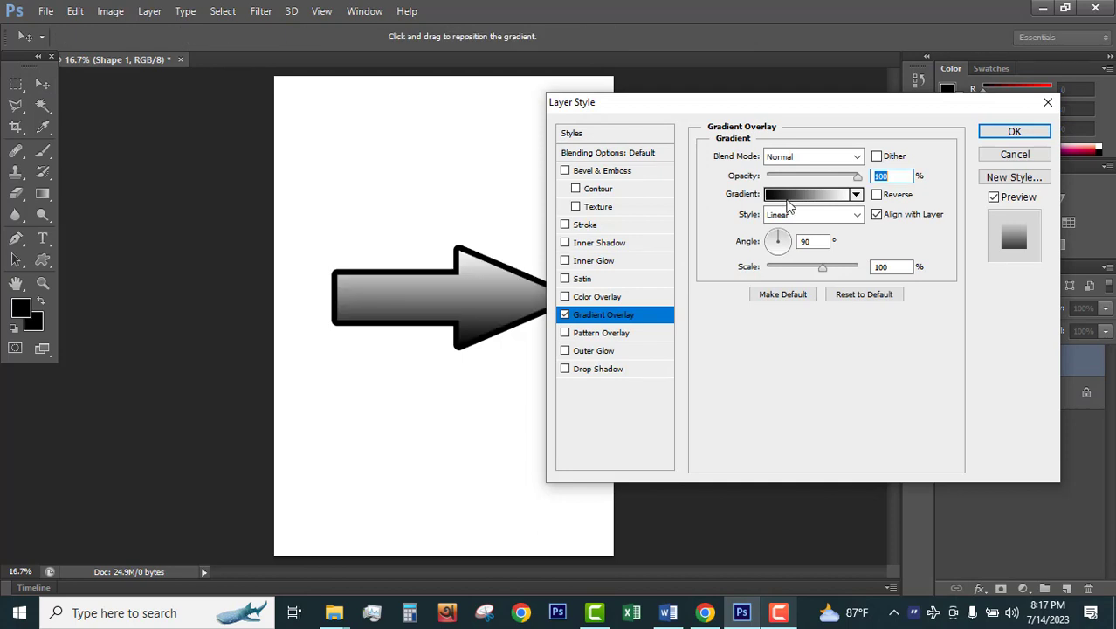
pyautogui.moveTo(824, 107); pyautogui.dragTo(895, 96)
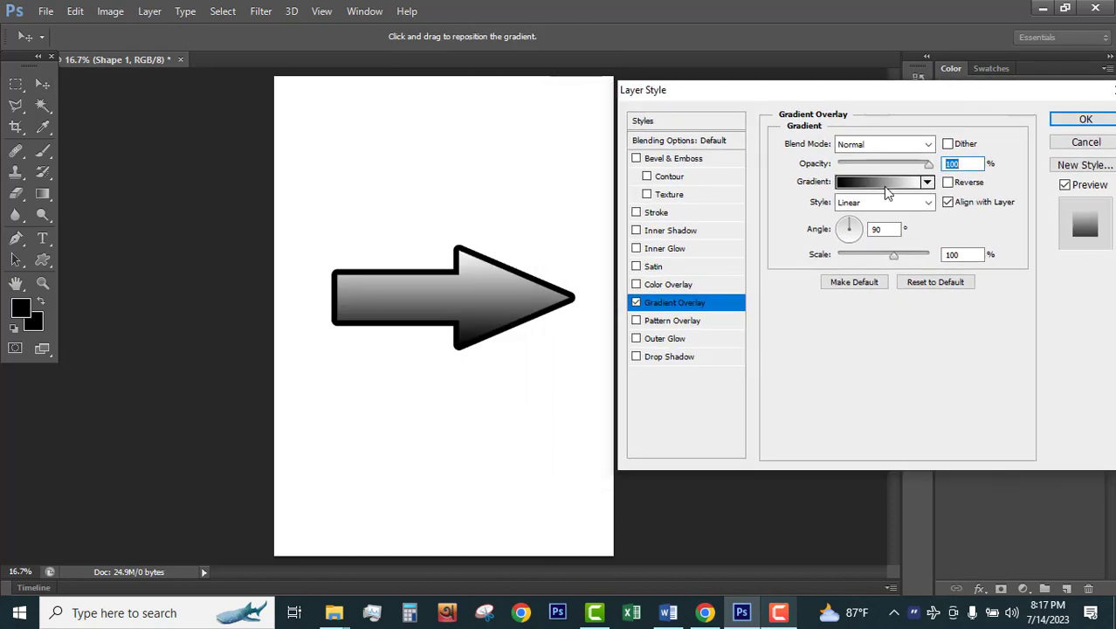
pyautogui.click(889, 186)
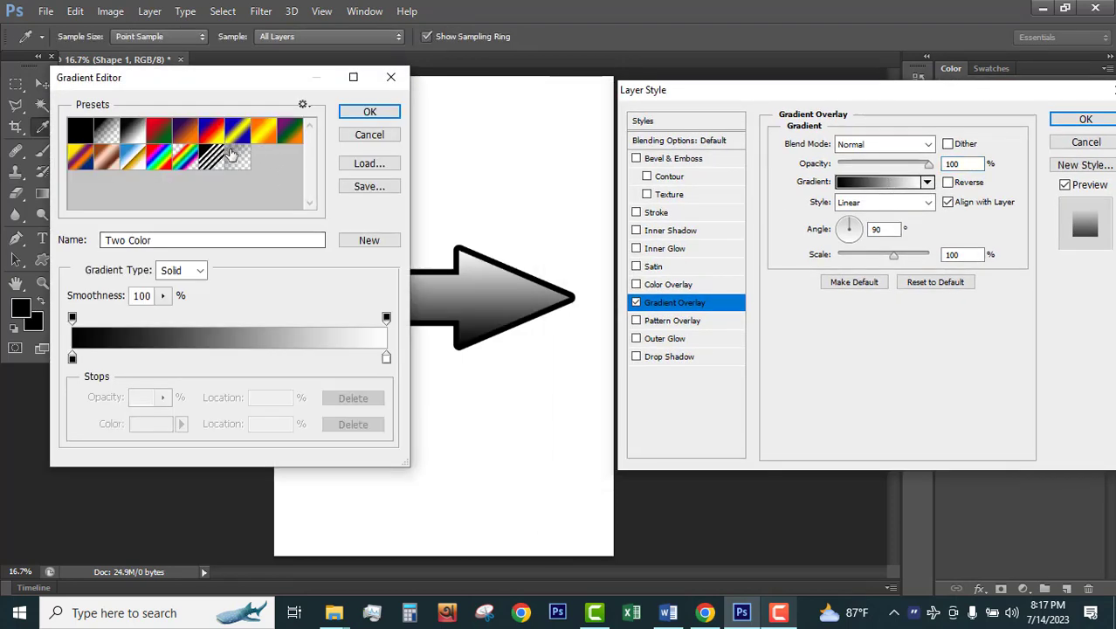
pyautogui.click(131, 136)
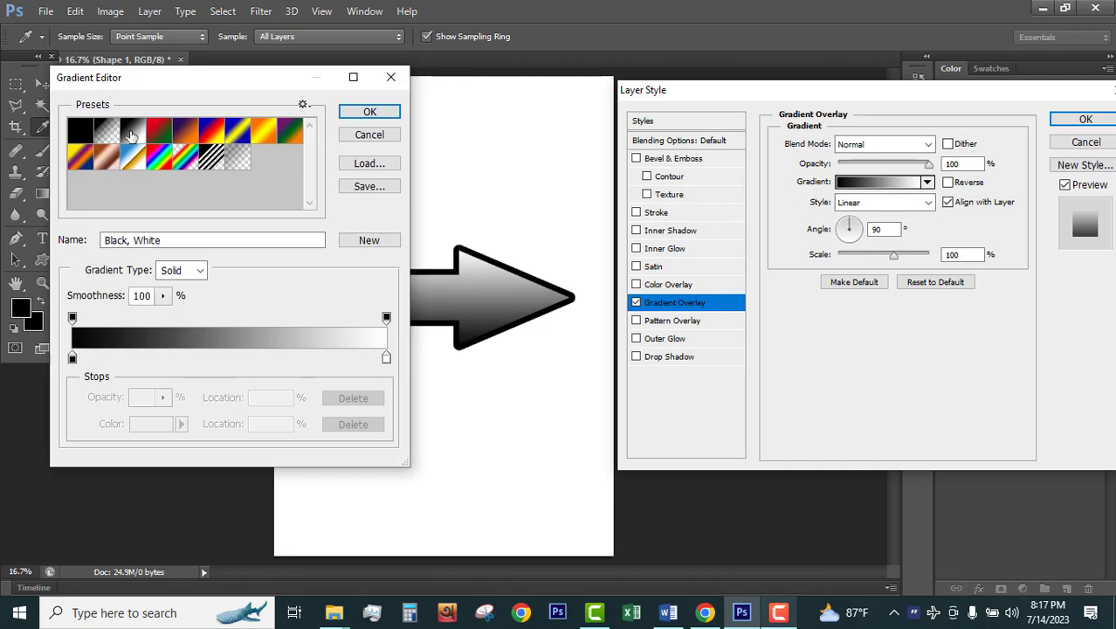
pyautogui.click(106, 135)
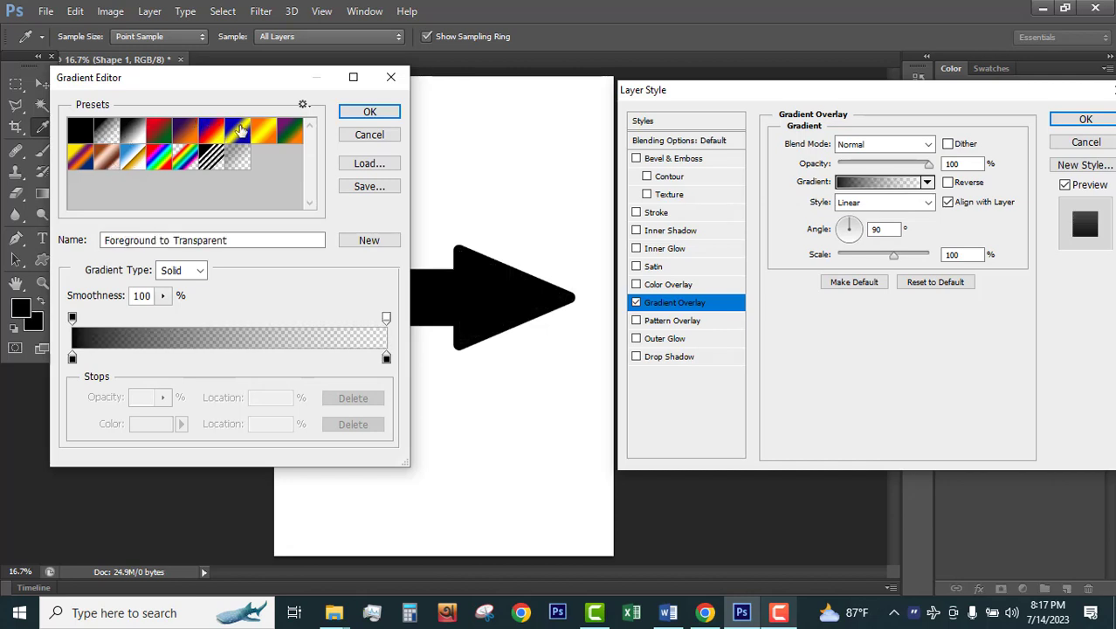
pyautogui.click(265, 131)
pyautogui.click(292, 133)
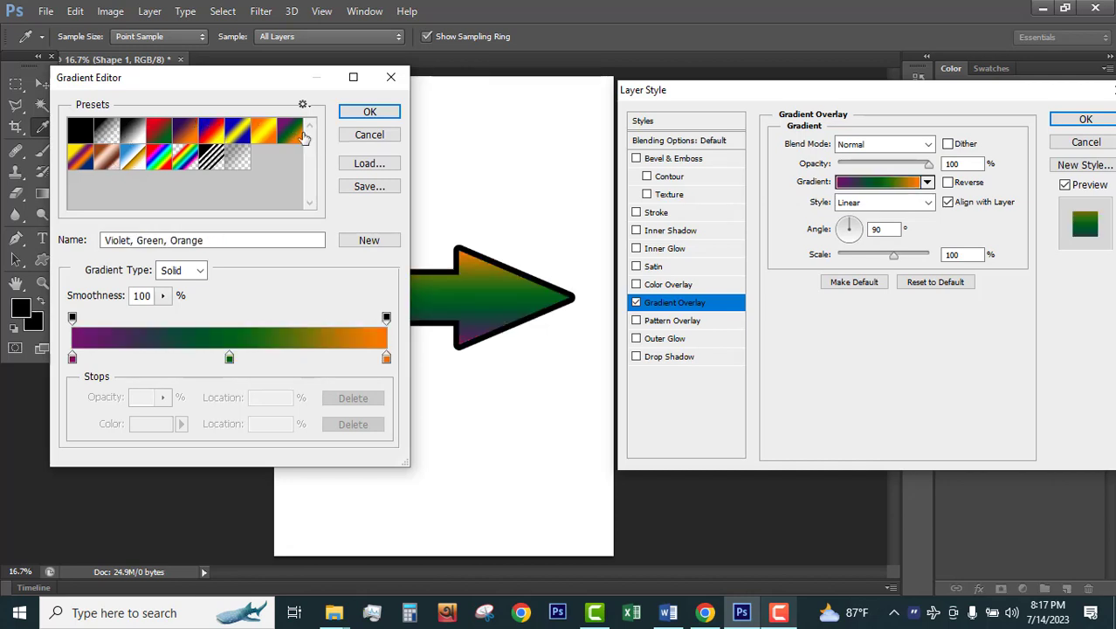
pyautogui.click(272, 134)
pyautogui.click(367, 113)
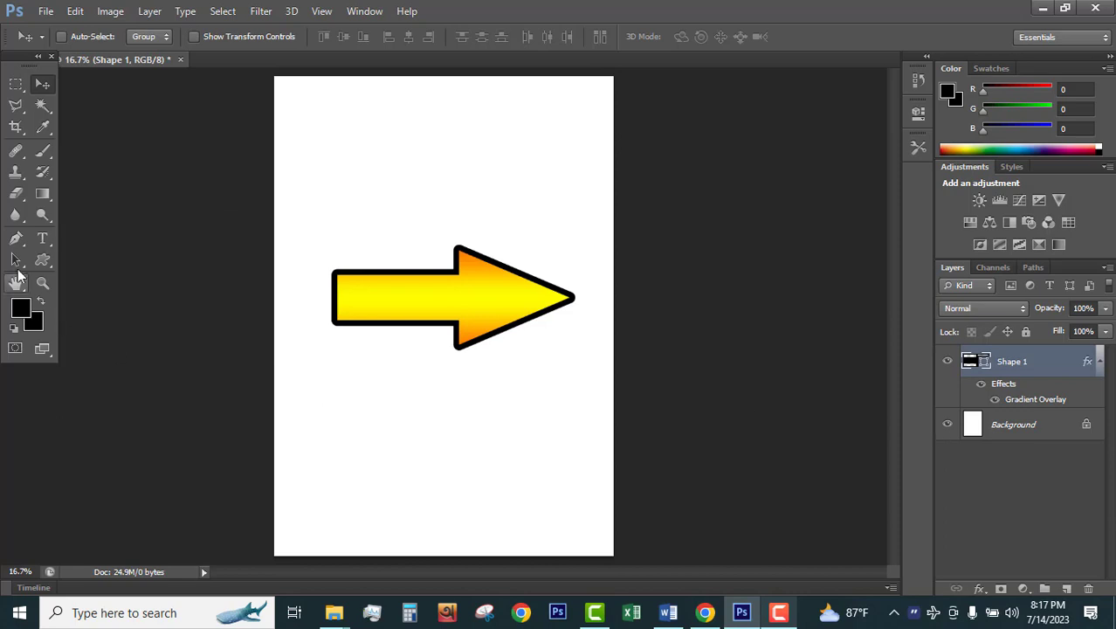
# Shift the gradient arrow slightly up and left on the page, and delete its shape layer
pyautogui.click(43, 259)
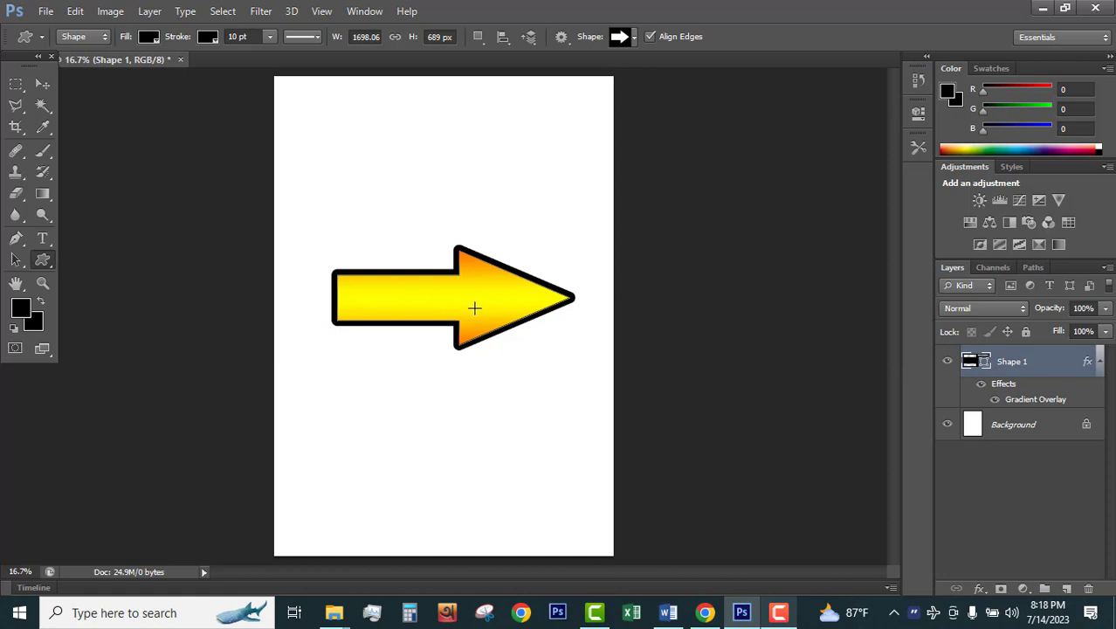
pyautogui.click(46, 84)
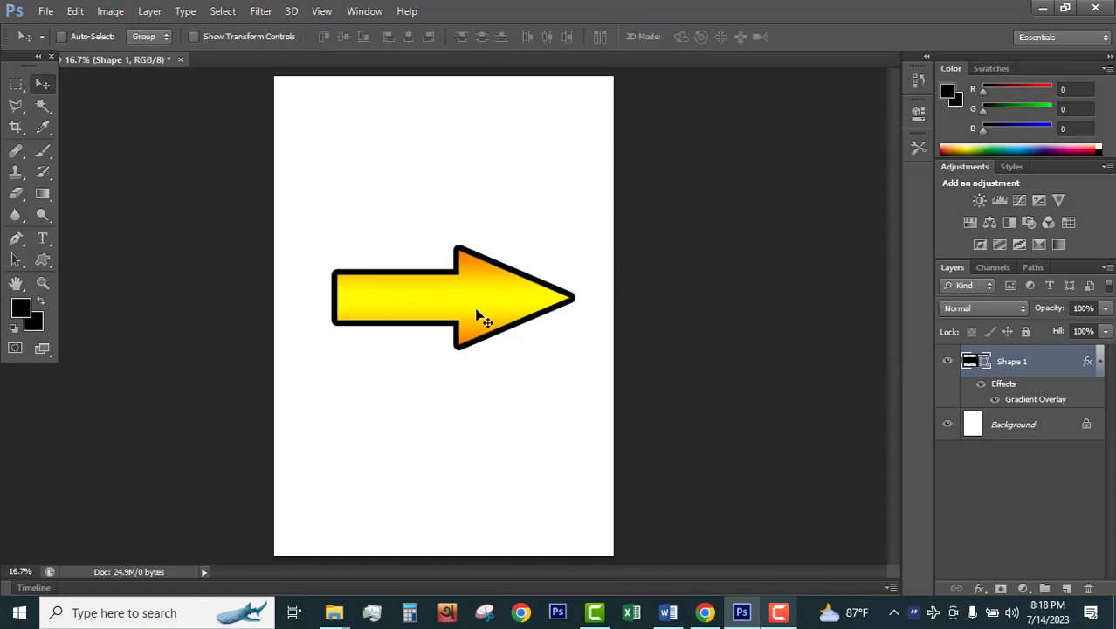
pyautogui.moveTo(481, 317); pyautogui.dragTo(448, 278)
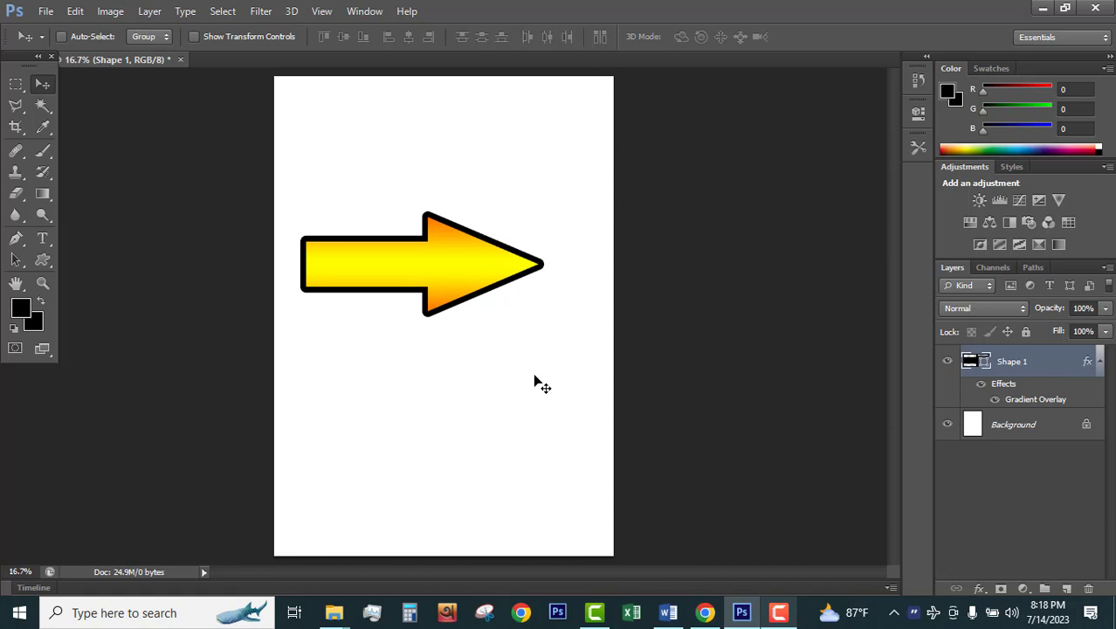
pyautogui.press('Delete')
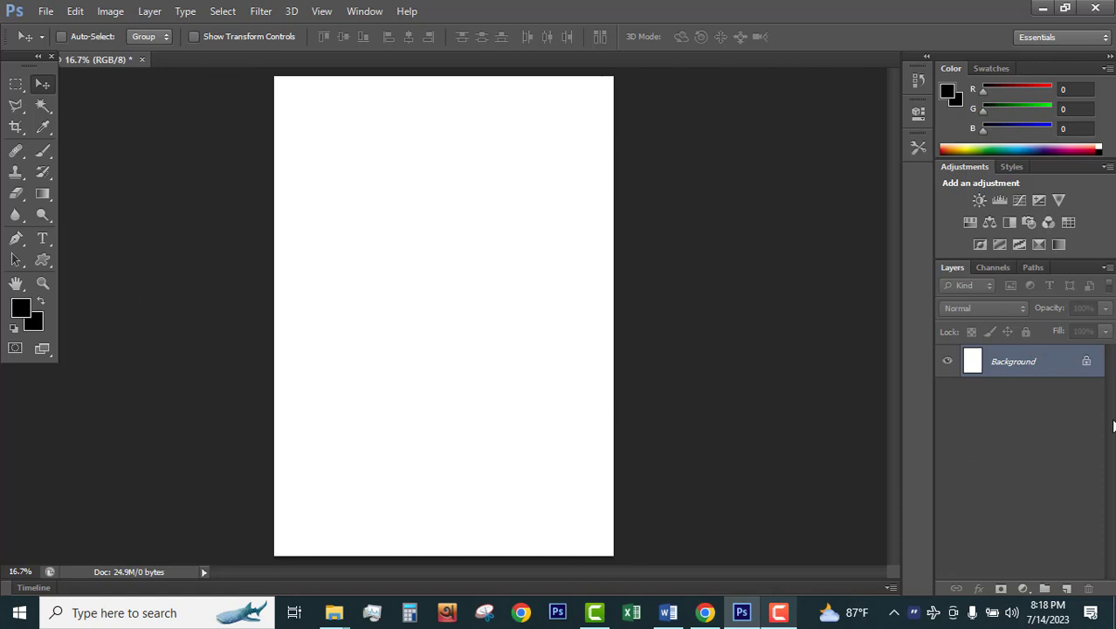
# On a new layer, draw a curved Pen path from the page's left edge to its bottom edge, bulging toward the lower-left corner
pyautogui.click(1066, 589)
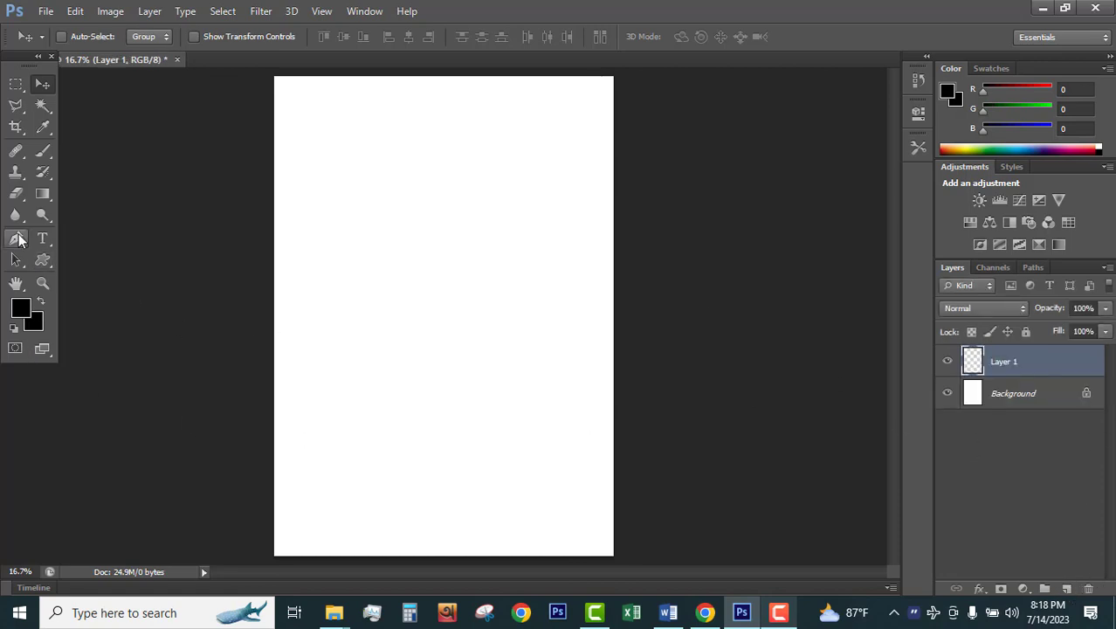
pyautogui.click(17, 238)
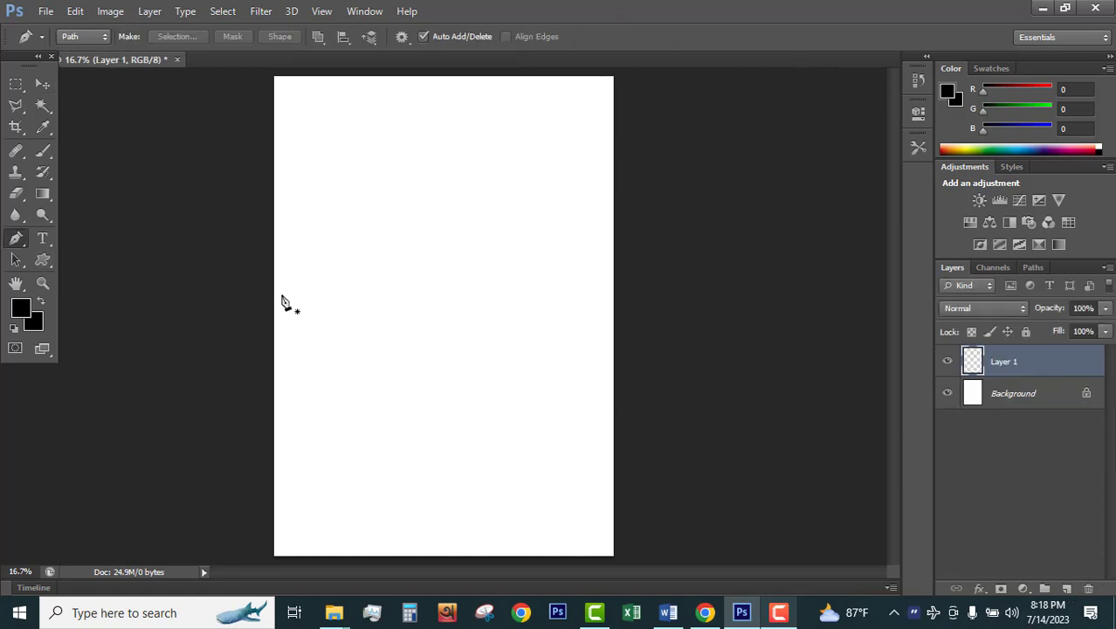
pyautogui.click(274, 273)
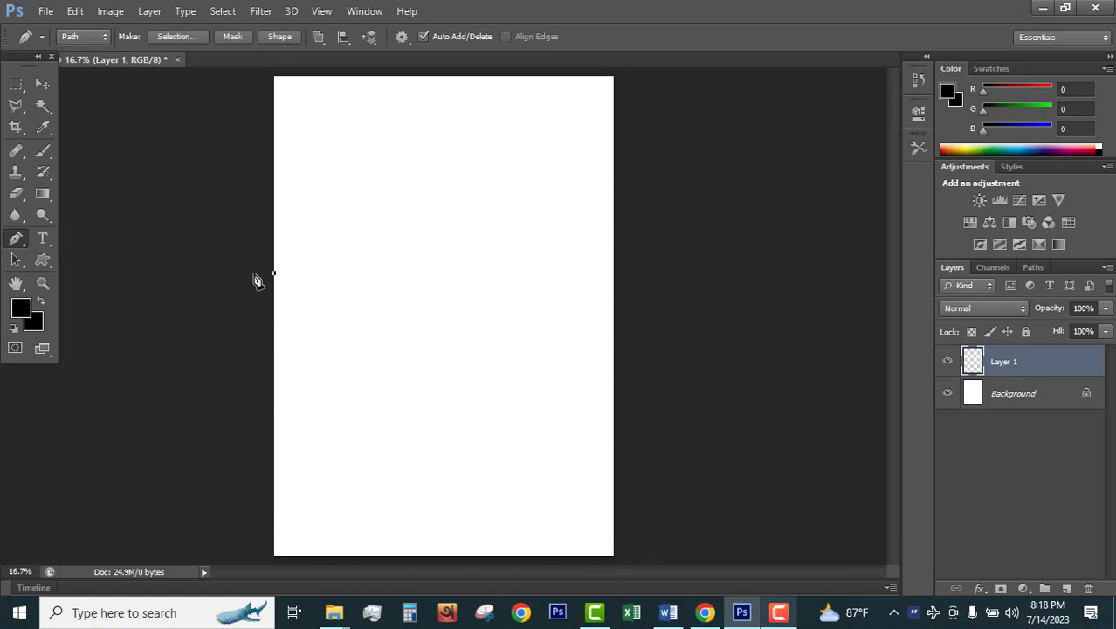
pyautogui.click(482, 556)
pyautogui.moveTo(484, 559); pyautogui.dragTo(583, 559)
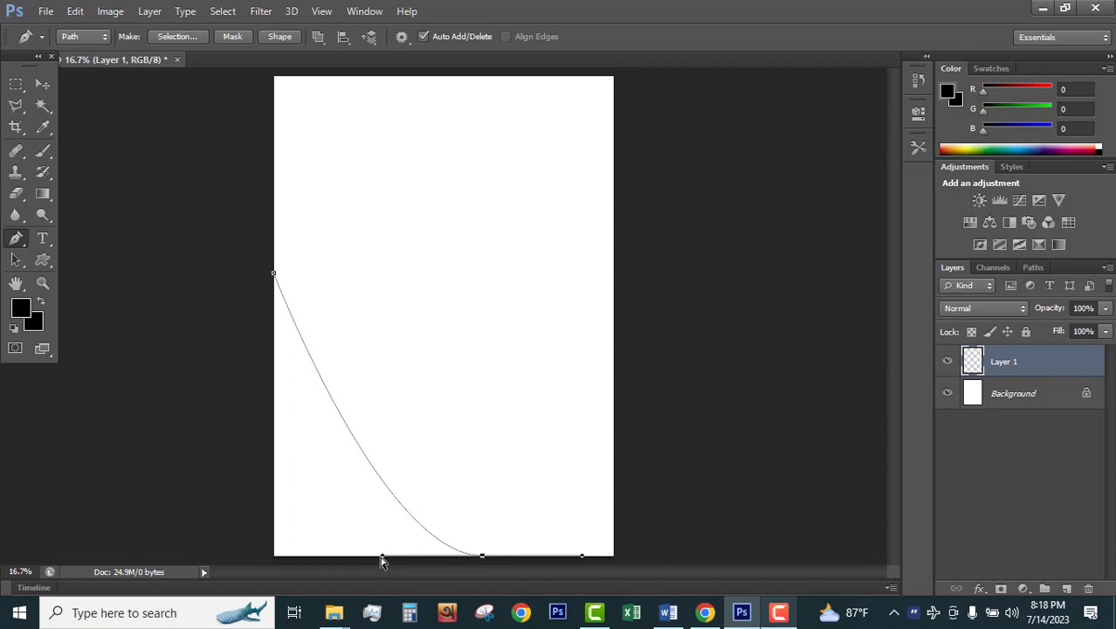
pyautogui.moveTo(381, 560); pyautogui.dragTo(232, 552)
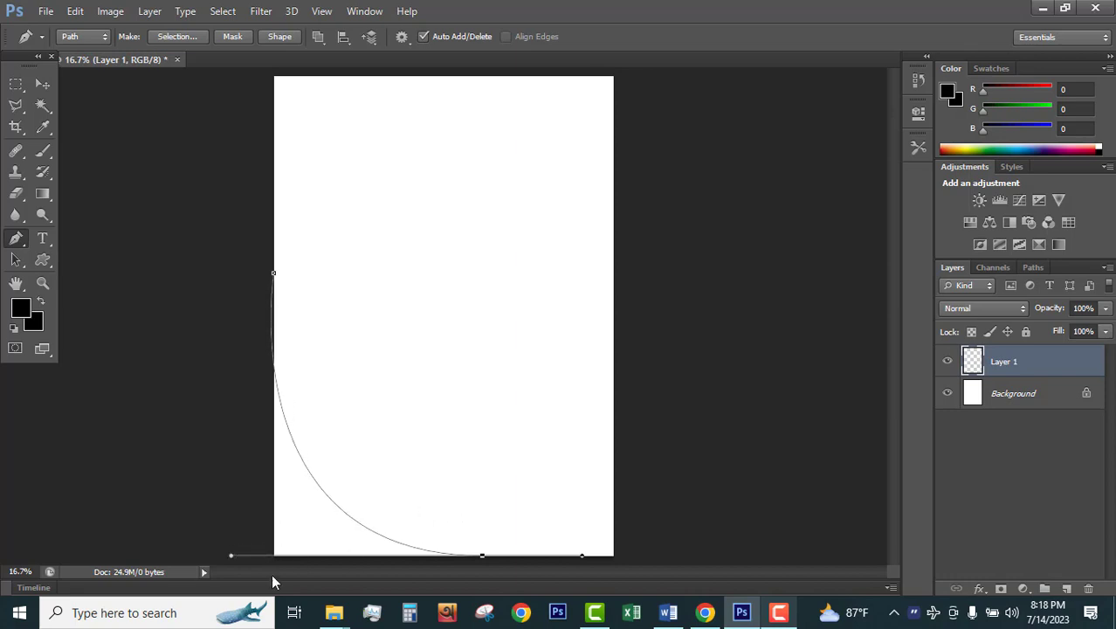
pyautogui.moveTo(231, 556); pyautogui.dragTo(209, 427)
pyautogui.hotkey('ctrl', 'z')
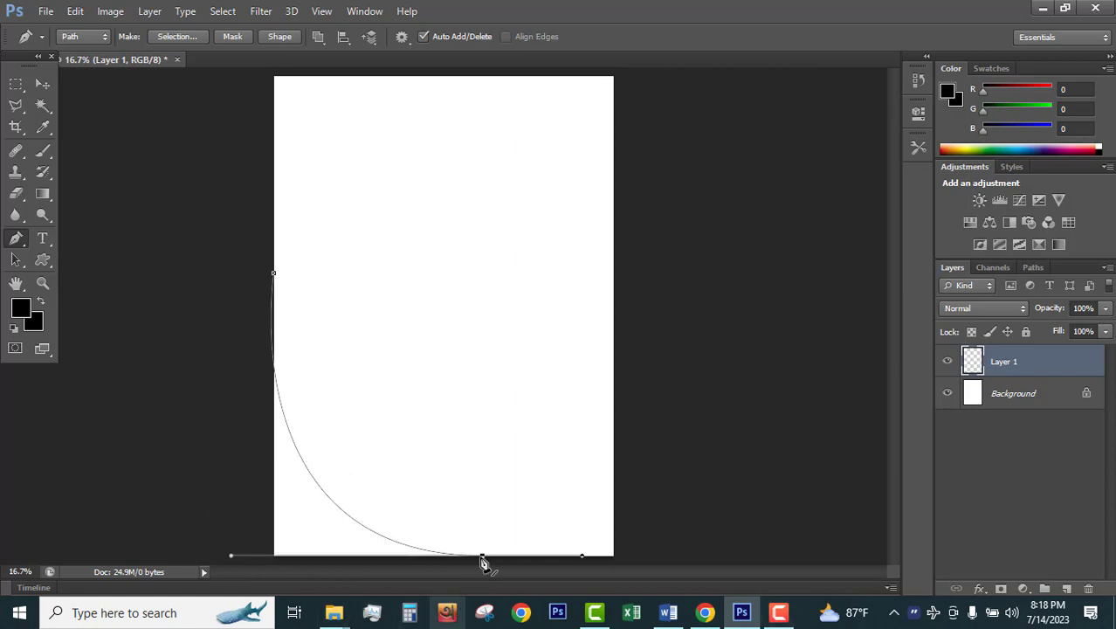
# Close the path around the outside of the page's lower-left corner and convert it to a selection
pyautogui.keyDown('alt'); pyautogui.click(483, 557); pyautogui.keyUp('alt')
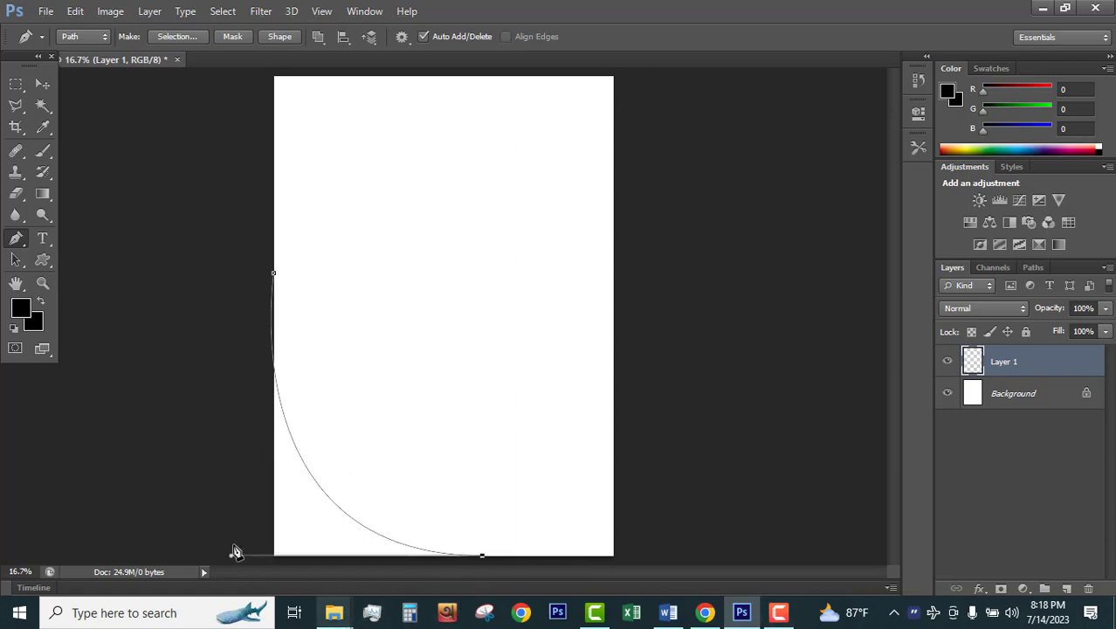
pyautogui.moveTo(246, 561); pyautogui.dragTo(176, 387)
pyautogui.click(216, 248)
pyautogui.click(273, 273)
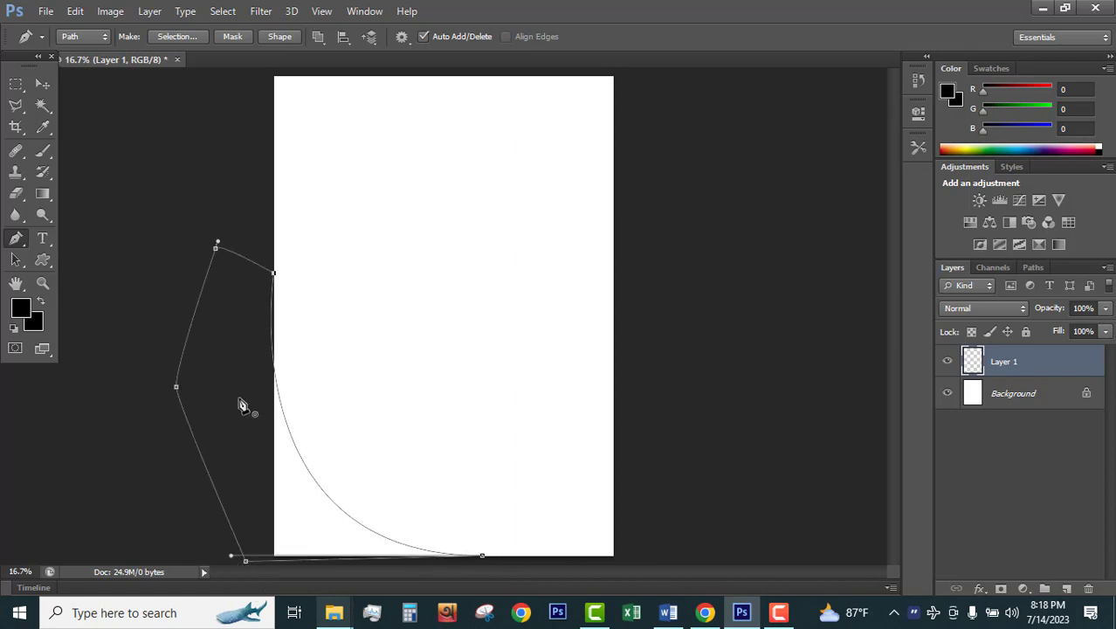
pyautogui.hotkey('ctrl', 'Return')
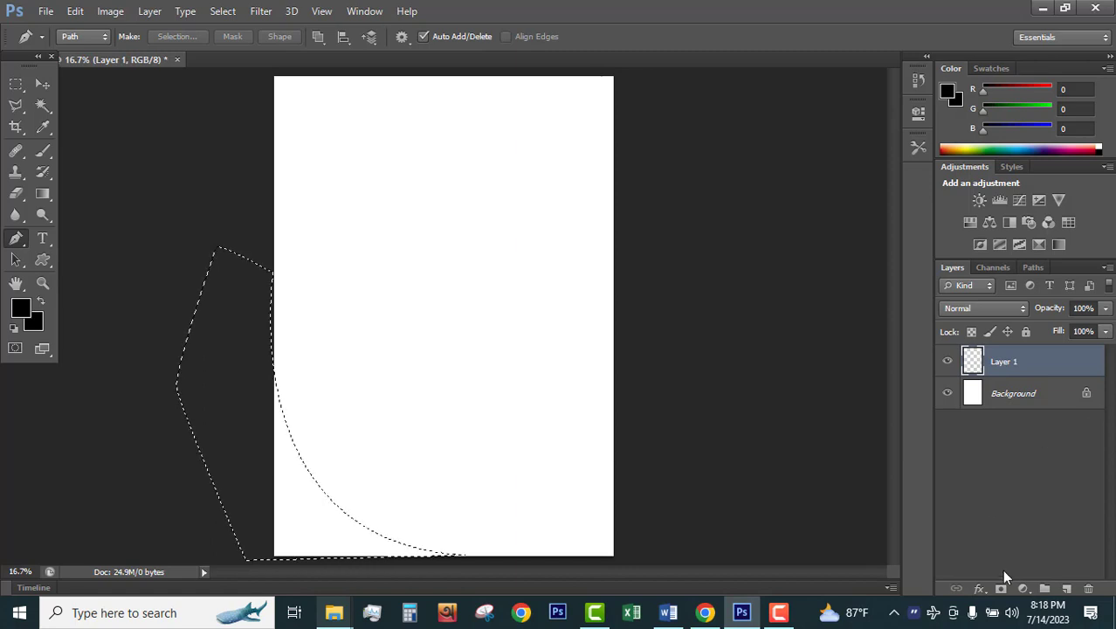
# Fill the selected lower-left corner with a Solid Color fill layer in dark red #510c0c
pyautogui.click(1022, 589)
pyautogui.click(971, 224)
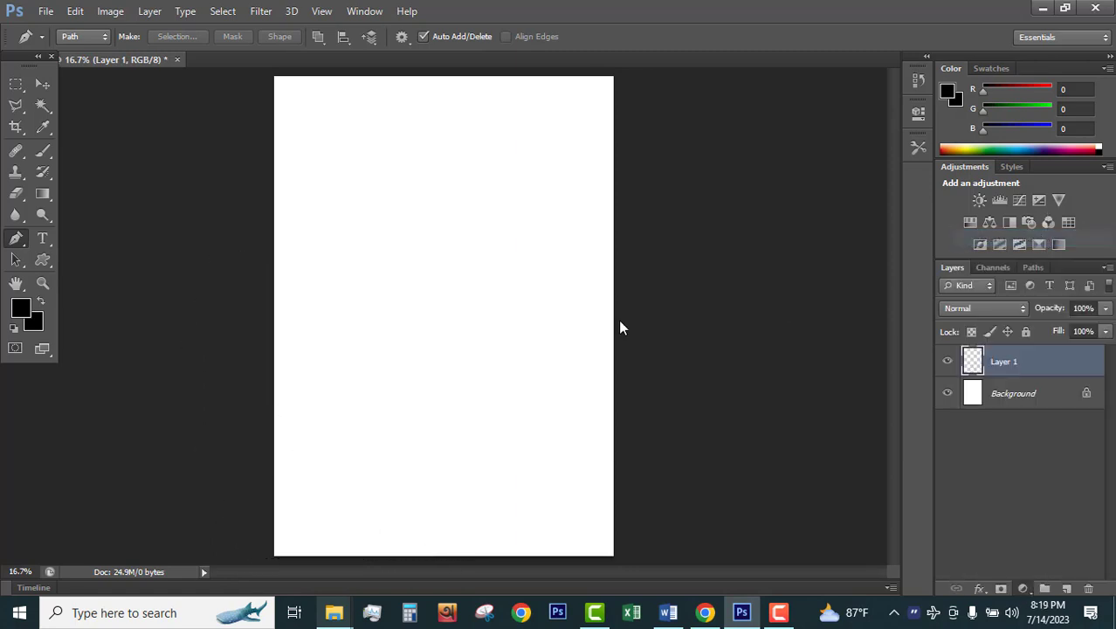
pyautogui.click(785, 268)
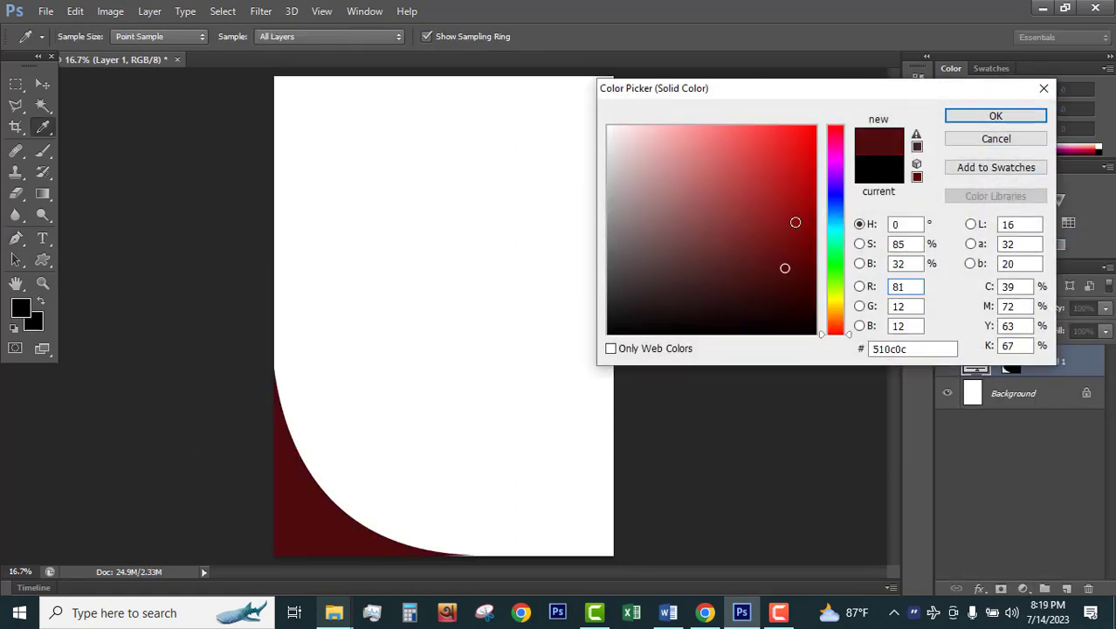
pyautogui.click(995, 117)
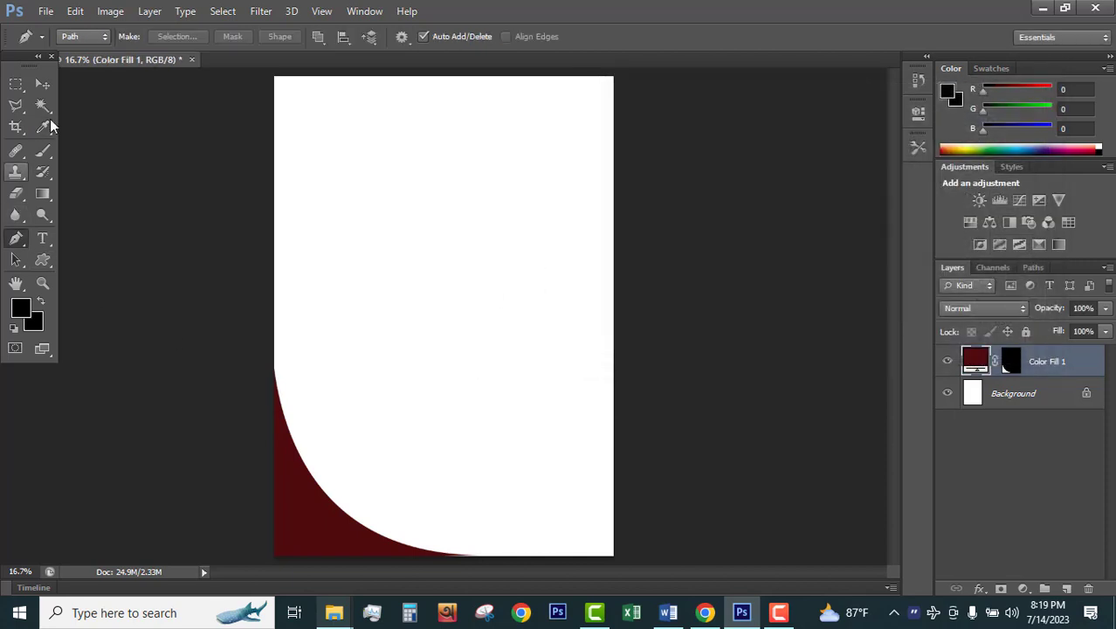
# Duplicate the dark red corner shape toward the page's upper right and flip the copy vertically
pyautogui.click(45, 85)
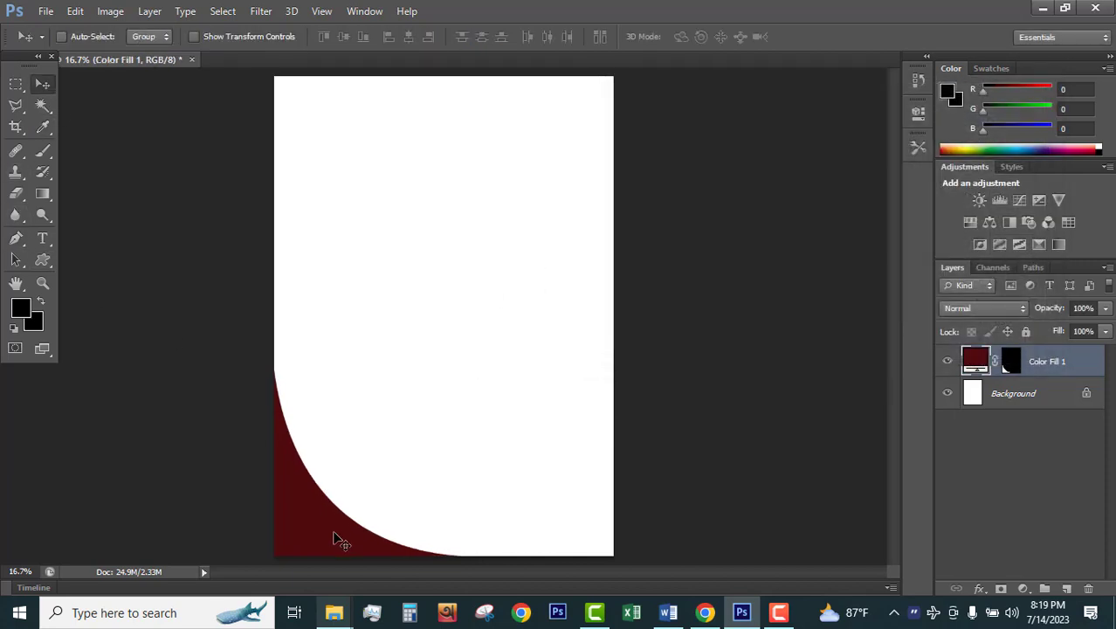
pyautogui.moveTo(339, 540); pyautogui.dragTo(575, 293)
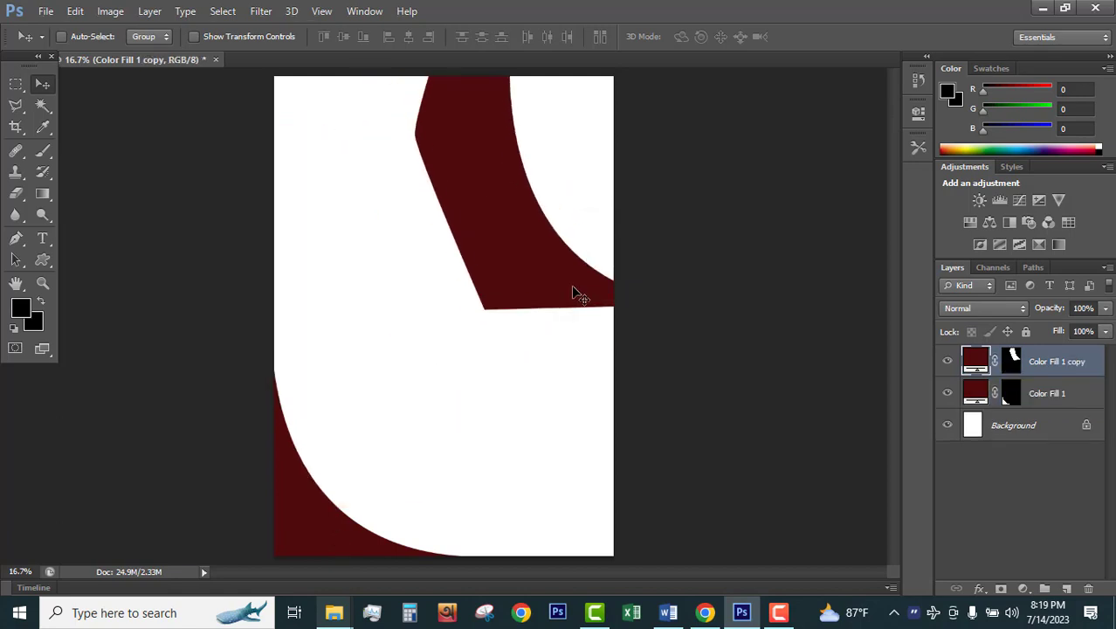
pyautogui.hotkey('ctrl', 't')
pyautogui.rightClick(518, 237)
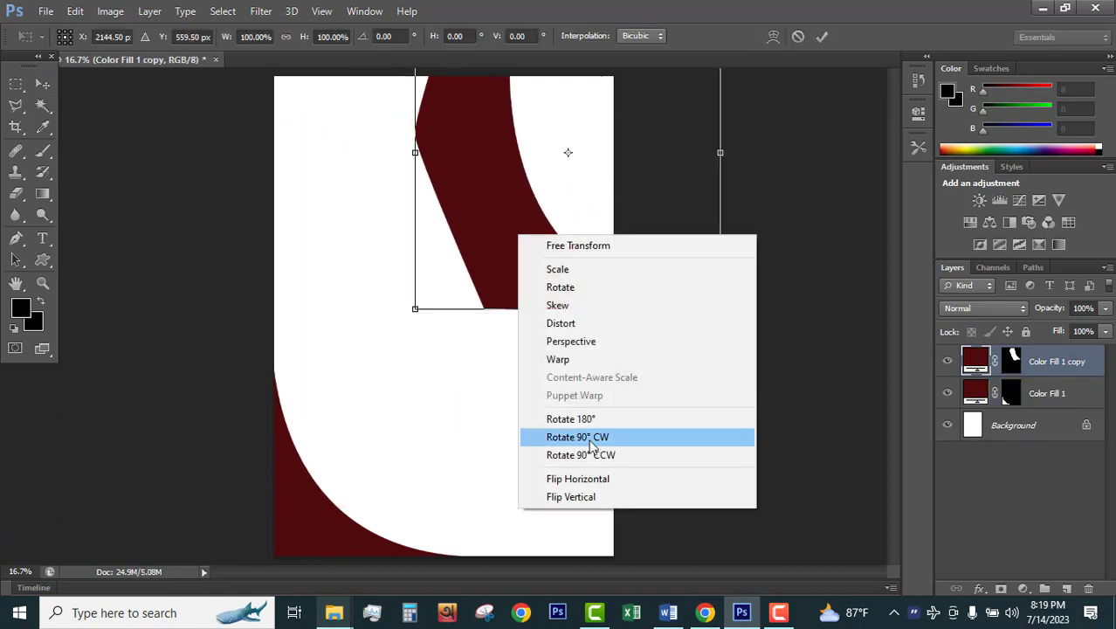
pyautogui.click(609, 488)
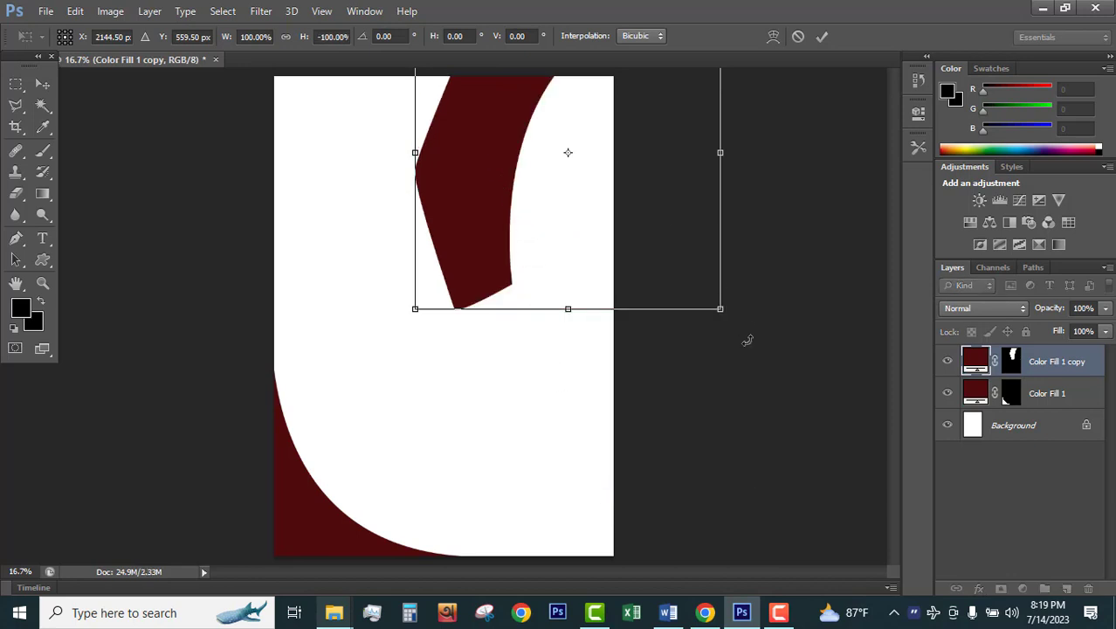
# Rotate the flipped copy to about -63.6° and position it over the page's upper-right corner
pyautogui.moveTo(748, 339); pyautogui.dragTo(241, 307)
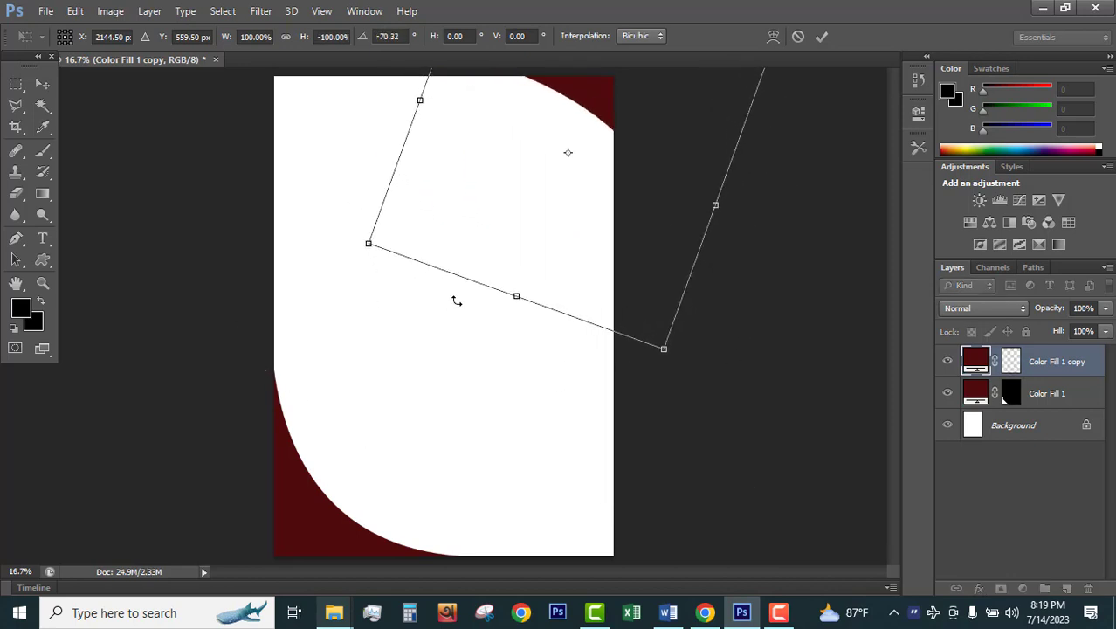
pyautogui.moveTo(621, 261); pyautogui.dragTo(583, 274)
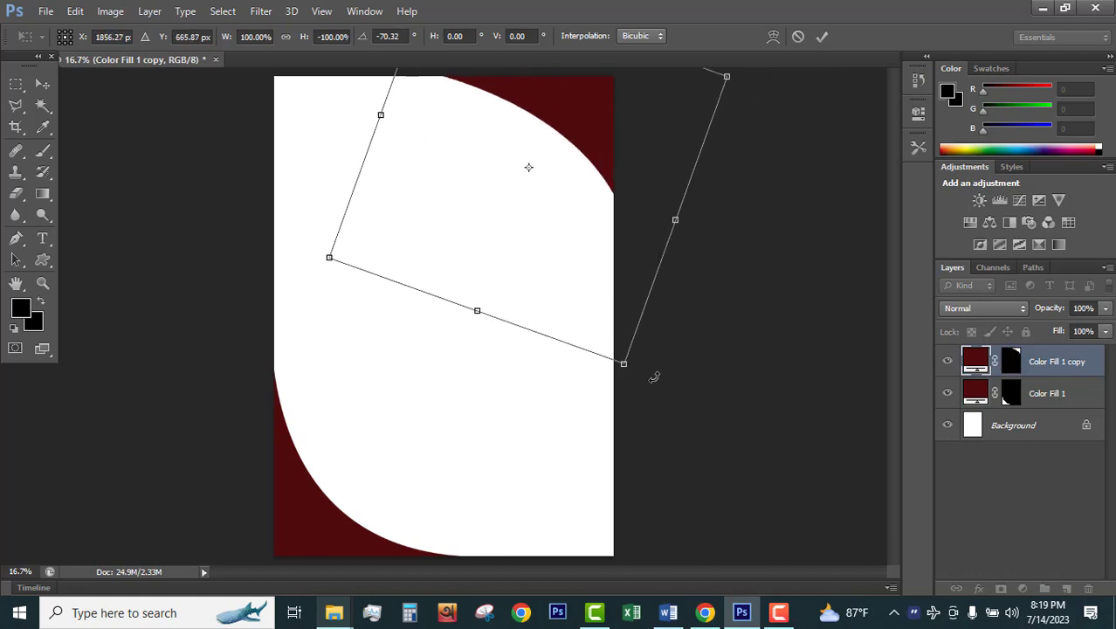
pyautogui.moveTo(655, 377); pyautogui.dragTo(622, 419)
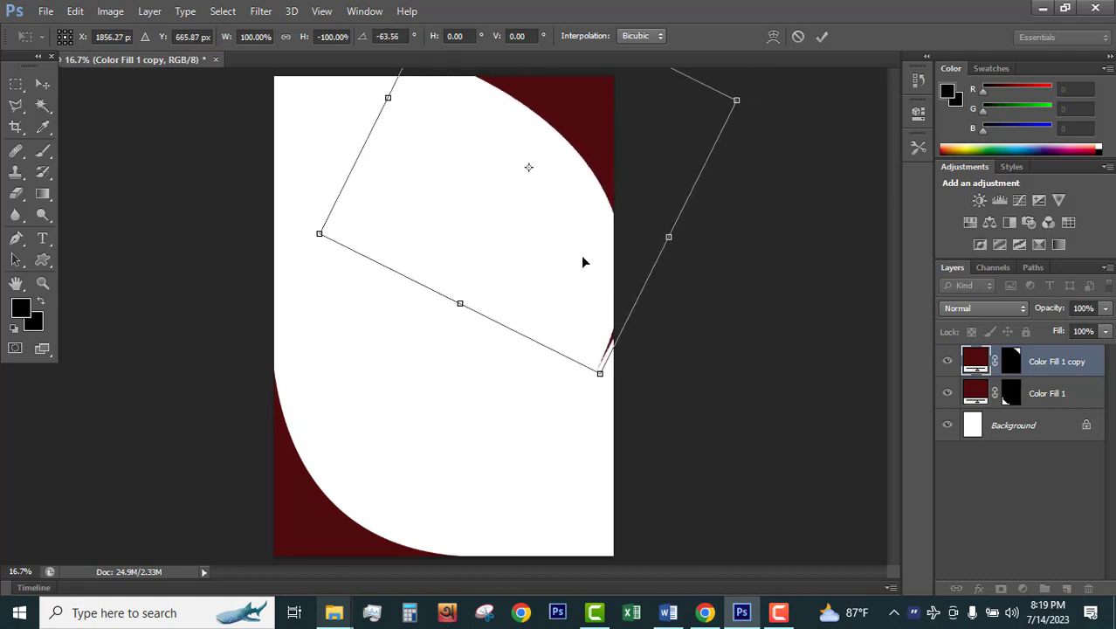
pyautogui.moveTo(584, 262); pyautogui.dragTo(596, 252)
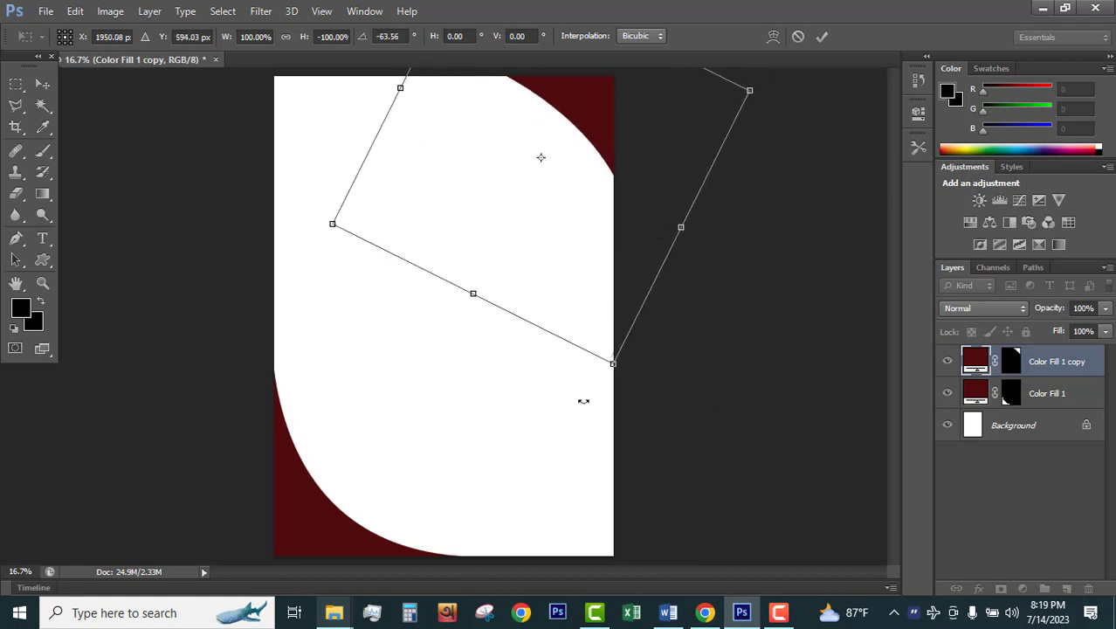
pyautogui.press('Return')
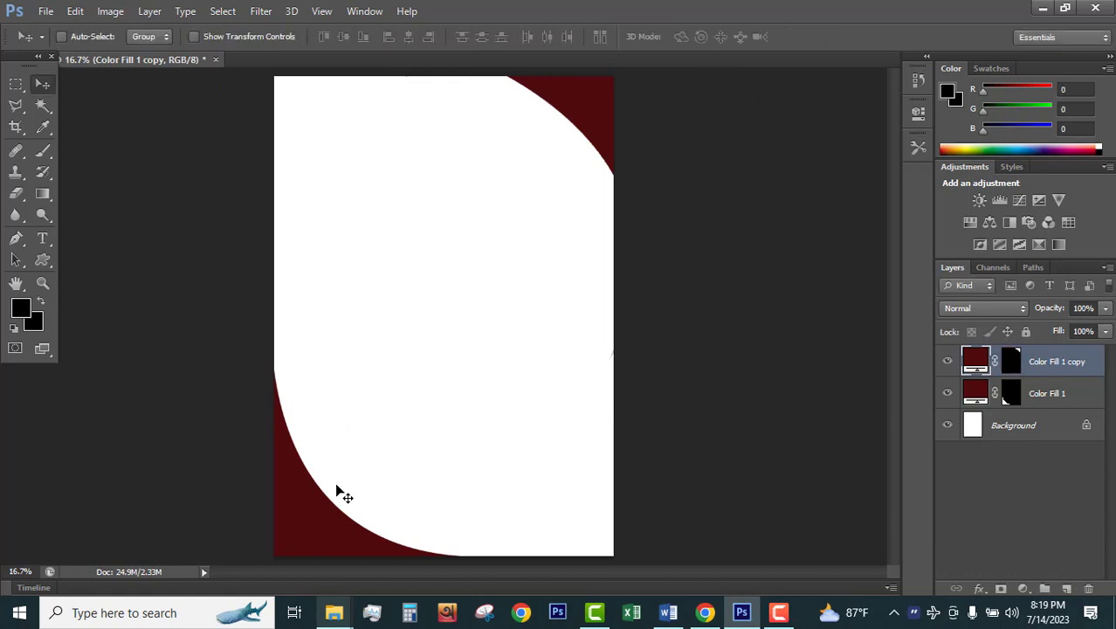
# Rotate the upper-right corner shape slightly counterclockwise and shift it to cover more of the page's corner
pyautogui.moveTo(602, 123)
pyautogui.mouseDown()
pyautogui.moveTo(592, 131)
pyautogui.moveTo(602, 125)
pyautogui.moveTo(601, 137)
pyautogui.mouseUp()
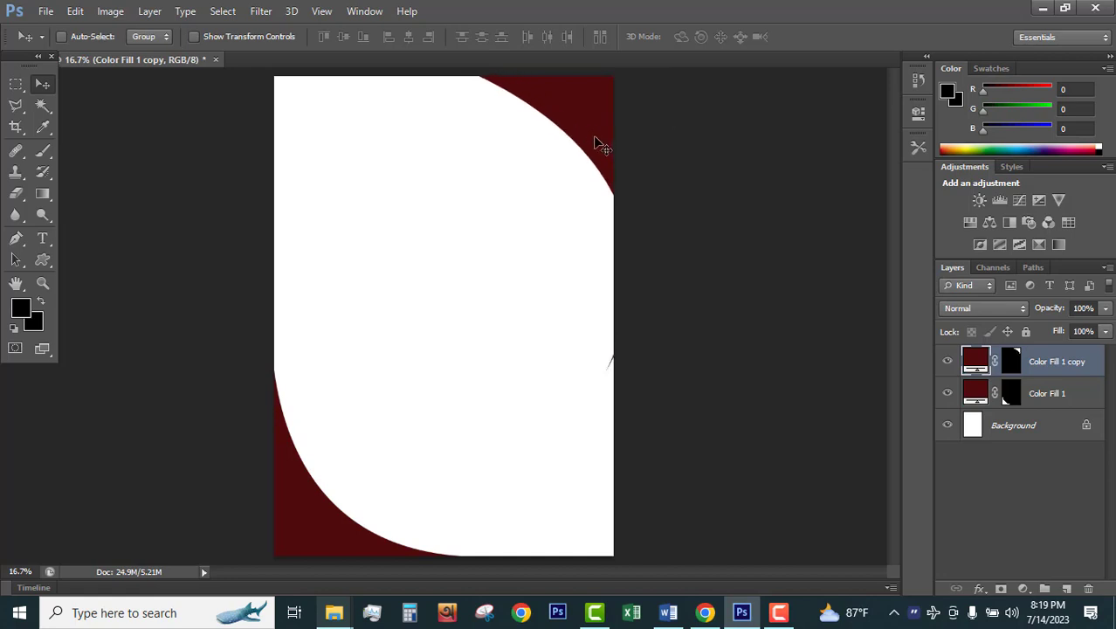
pyautogui.hotkey('ctrl', 't')
pyautogui.moveTo(740, 378)
pyautogui.mouseDown()
pyautogui.moveTo(757, 339)
pyautogui.moveTo(743, 356)
pyautogui.mouseUp()
pyautogui.moveTo(628, 242); pyautogui.dragTo(592, 209)
pyautogui.press('Return')
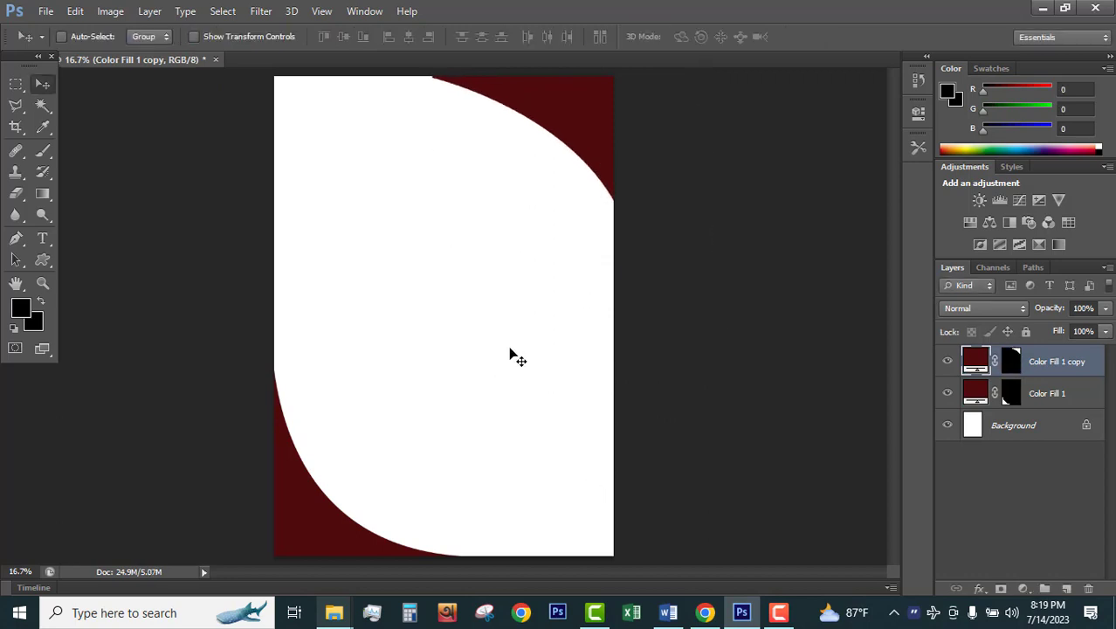